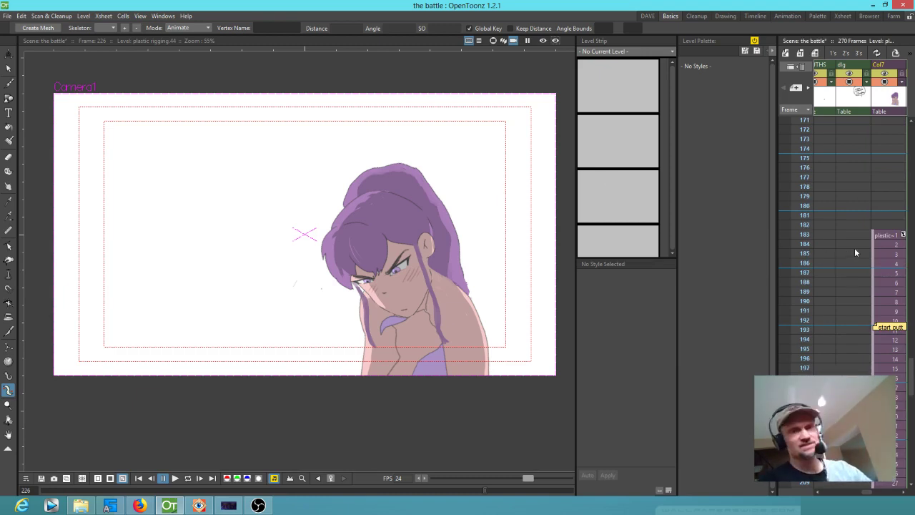
pyautogui.hscroll(-5, 869, 259)
pyautogui.scroll(2, 882, 307)
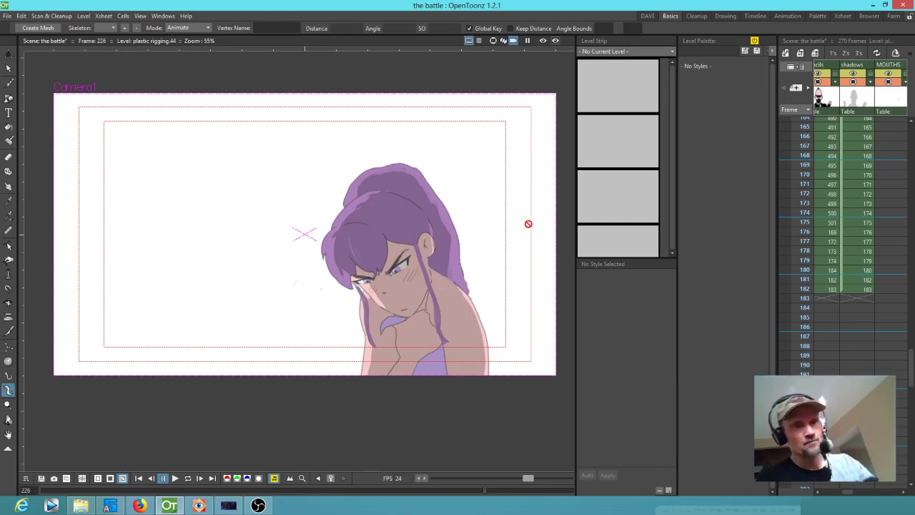
pyautogui.scroll(2, 477, 221)
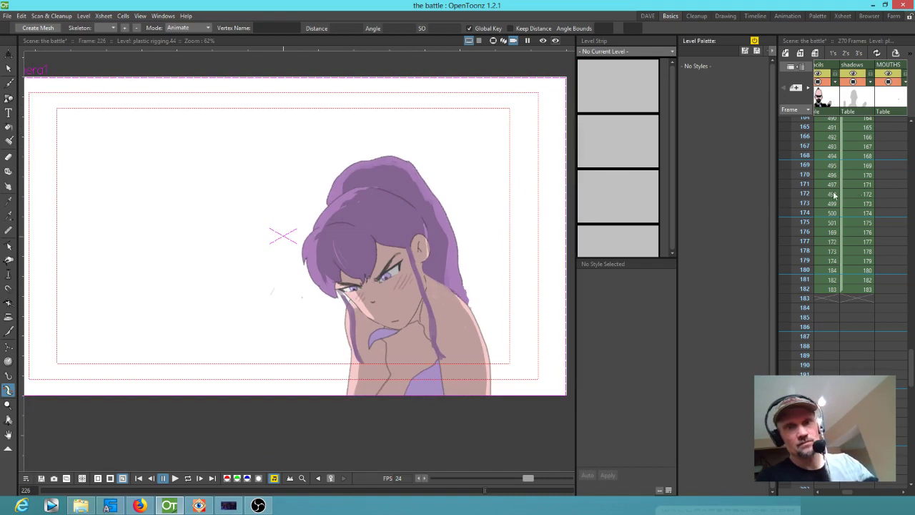
pyautogui.scroll(3, 801, 215)
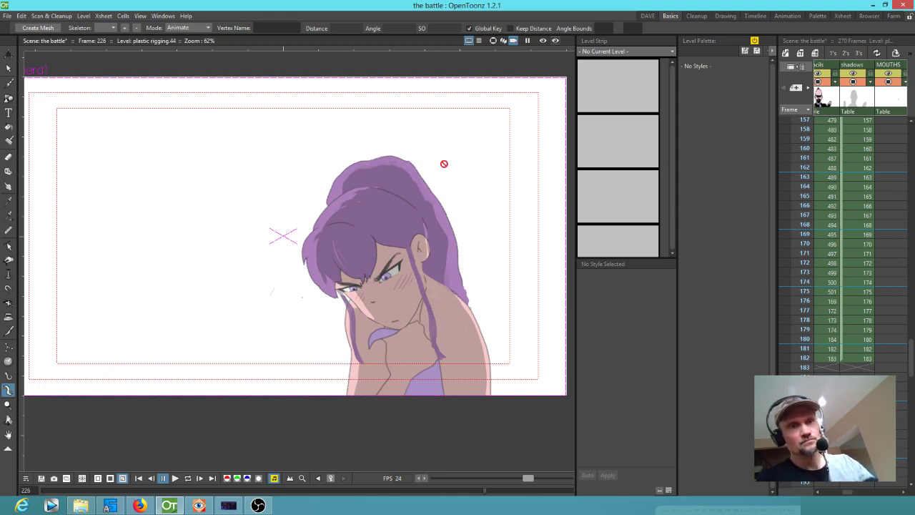
# - Open the recent scene plastic rigging.tnz, saving all changes to the current scene
pyautogui.click(7, 16)
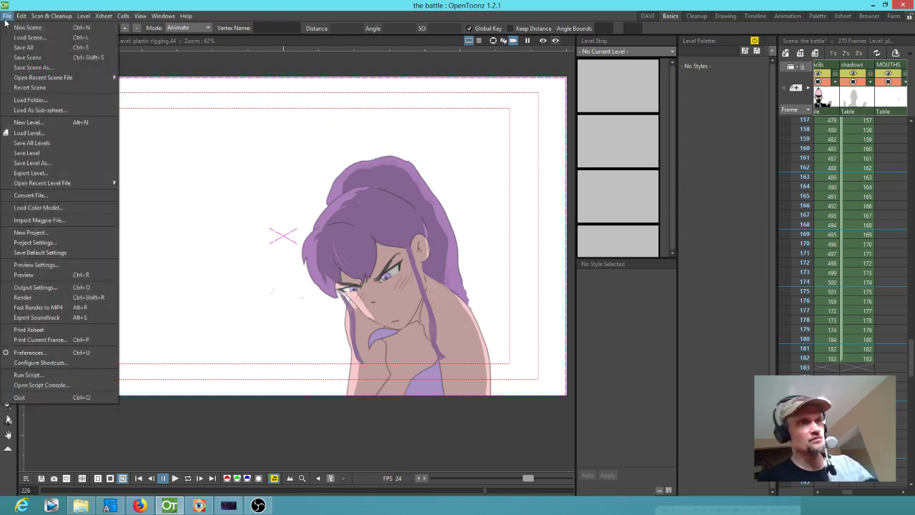
pyautogui.moveTo(29, 80)
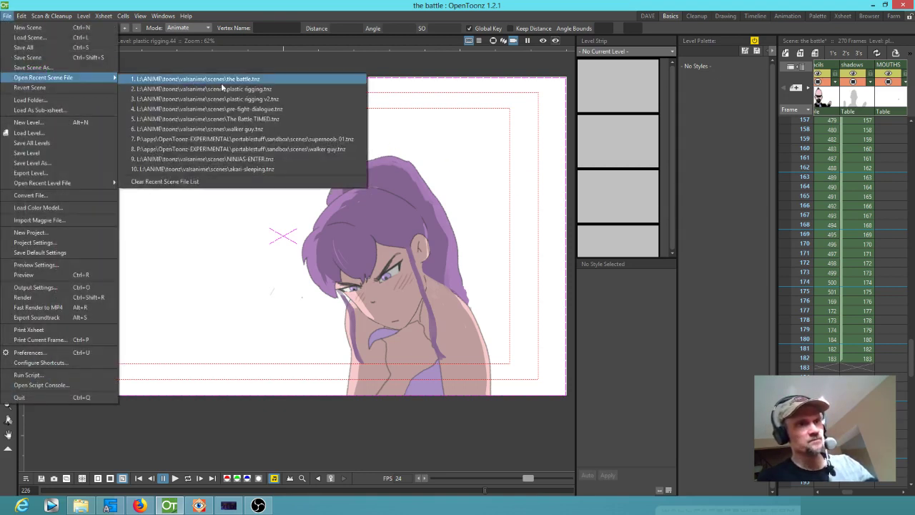
pyautogui.click(354, 89)
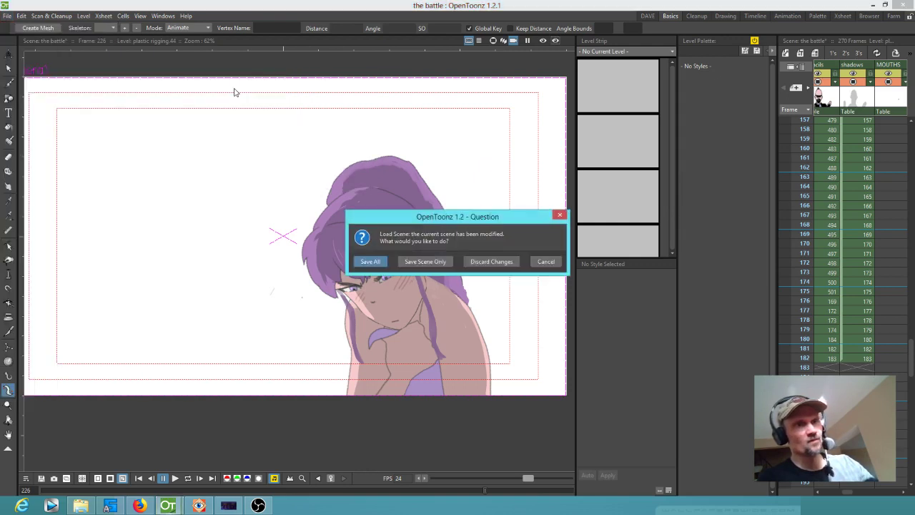
pyautogui.click(367, 261)
pyautogui.click(458, 263)
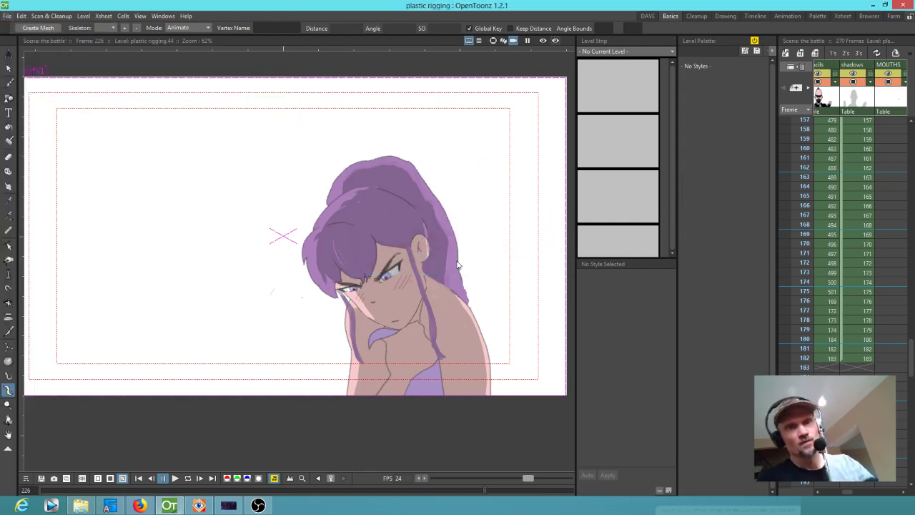
# - Play the plastic rigging scene in a loop to review the character animation
pyautogui.scroll(-2, 497, 262)
pyautogui.moveTo(497, 261); pyautogui.dragTo(410, 227)
pyautogui.press('l')
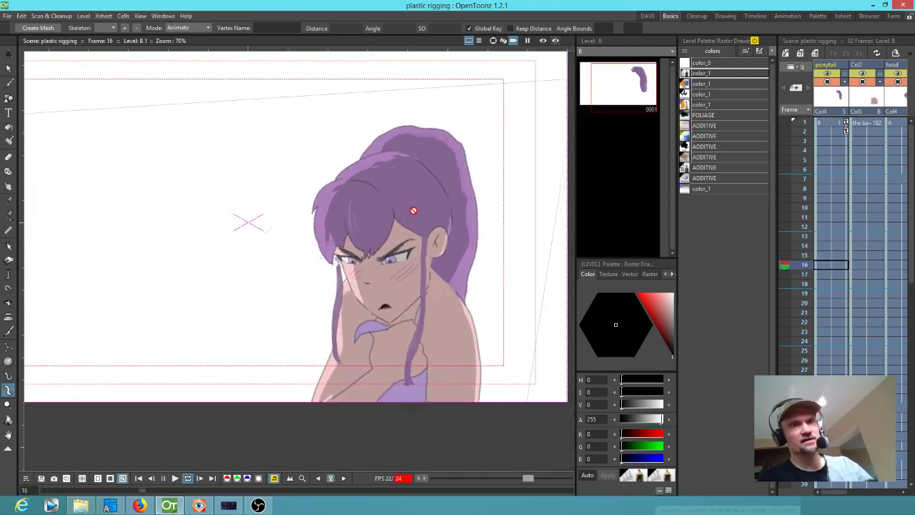
pyautogui.scroll(-1, 415, 206)
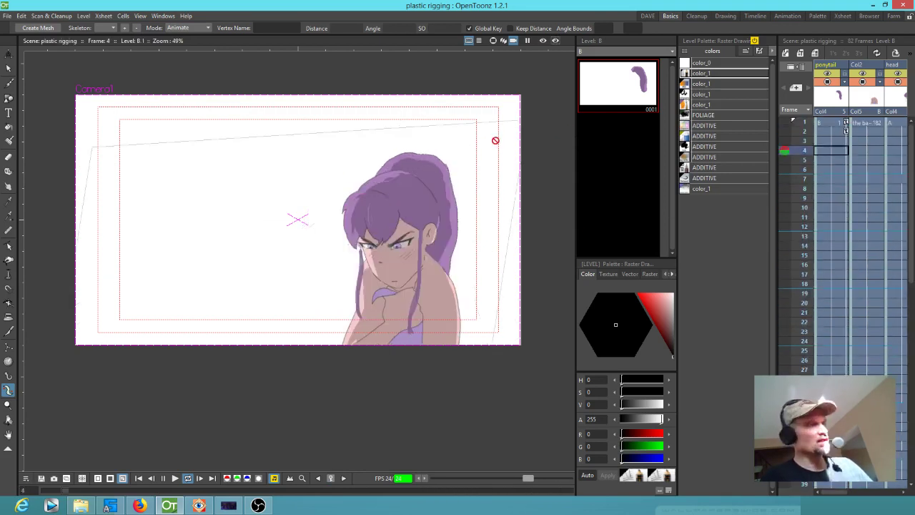
# - Rotate the ponytail column on frame 1 to about 10.15° with the Animate tool, keeping all transform options available
pyautogui.click(835, 124)
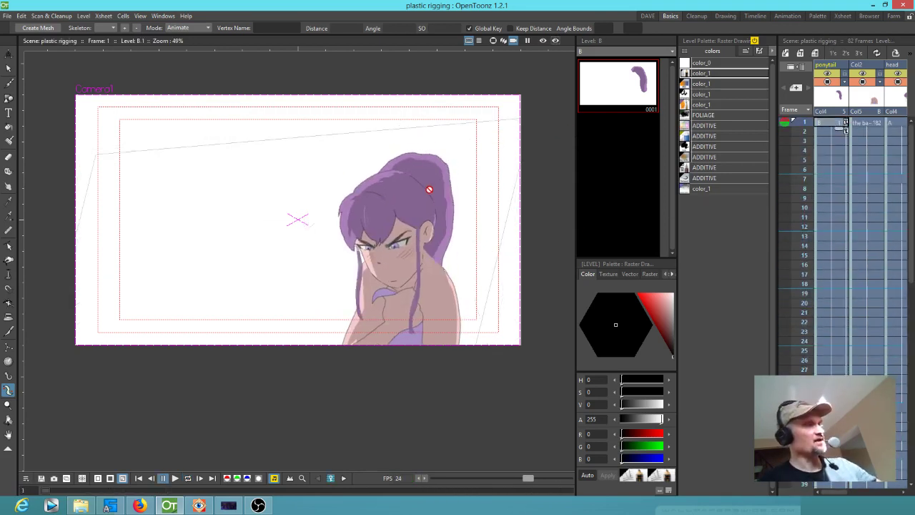
pyautogui.press('a')
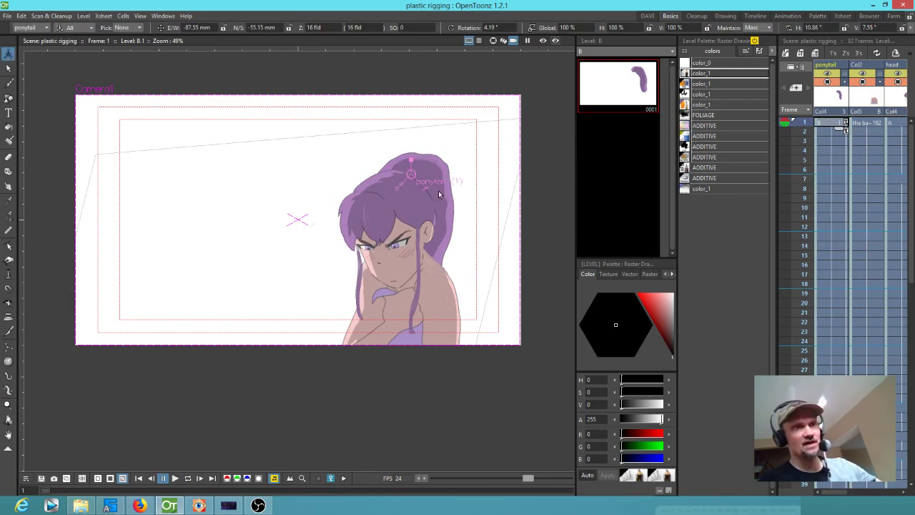
pyautogui.click(84, 29)
pyautogui.click(74, 97)
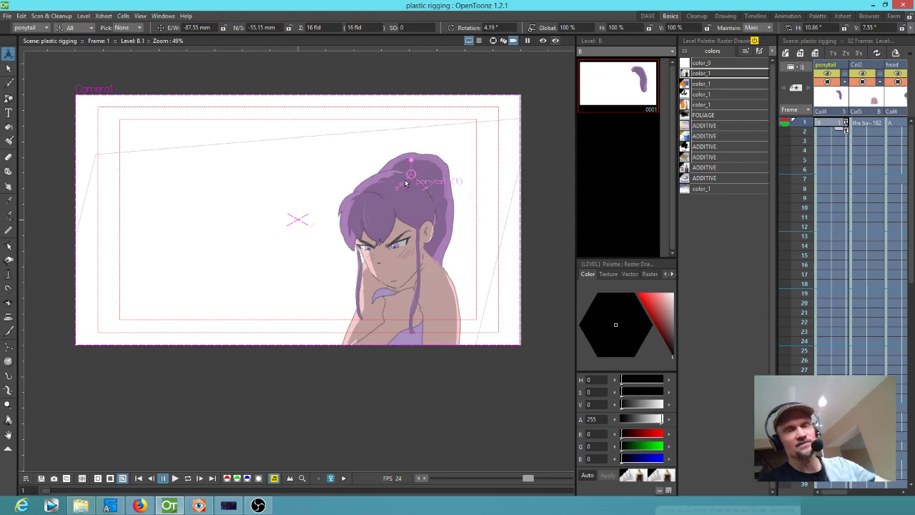
pyautogui.moveTo(411, 160); pyautogui.dragTo(459, 143)
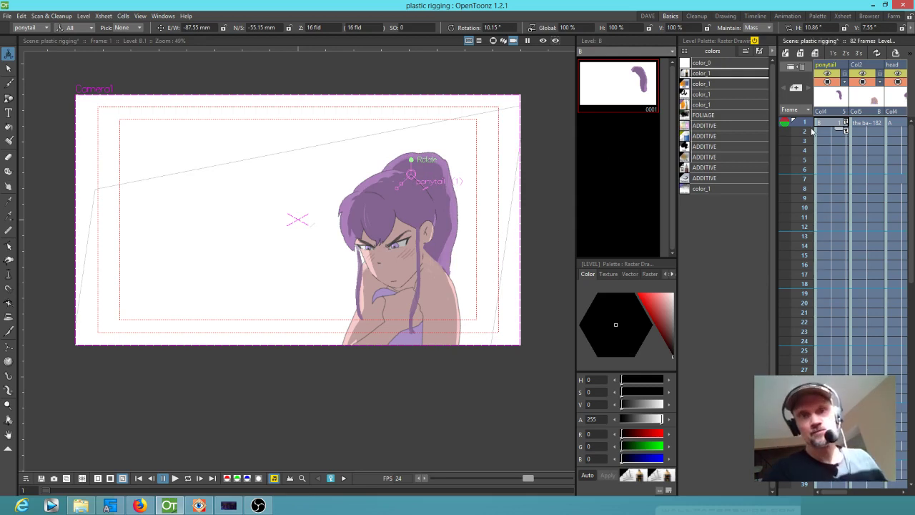
pyautogui.click(88, 28)
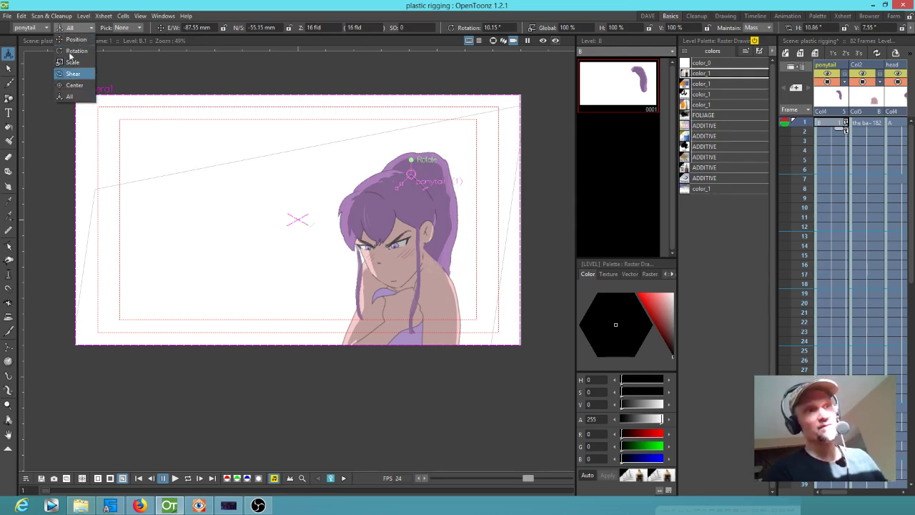
pyautogui.press('Escape')
pyautogui.moveTo(799, 129)
pyautogui.mouseDown()
pyautogui.moveTo(801, 321)
pyautogui.moveTo(803, 112)
pyautogui.mouseUp()
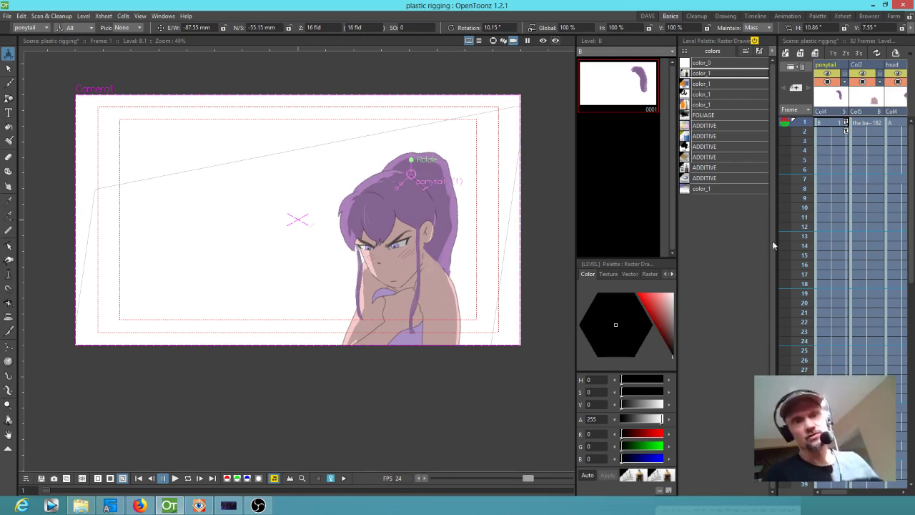
# - Select the head column on frame 1 and examine its first drawing in isolation
pyautogui.hscroll(3, 880, 145)
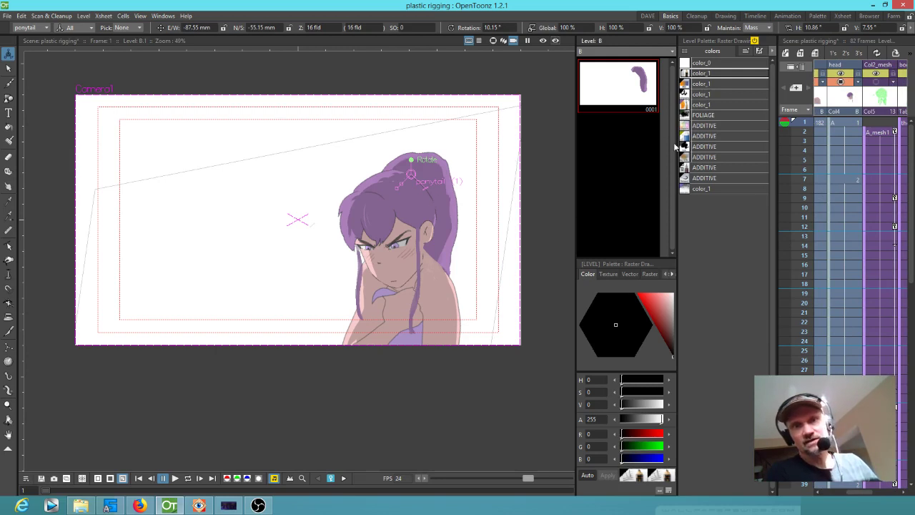
pyautogui.click(849, 122)
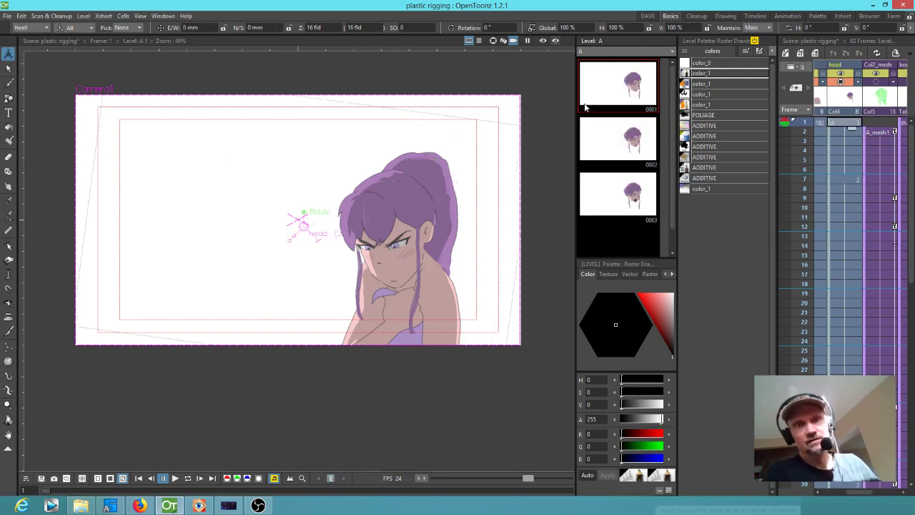
pyautogui.click(617, 89)
pyautogui.scroll(4, 401, 279)
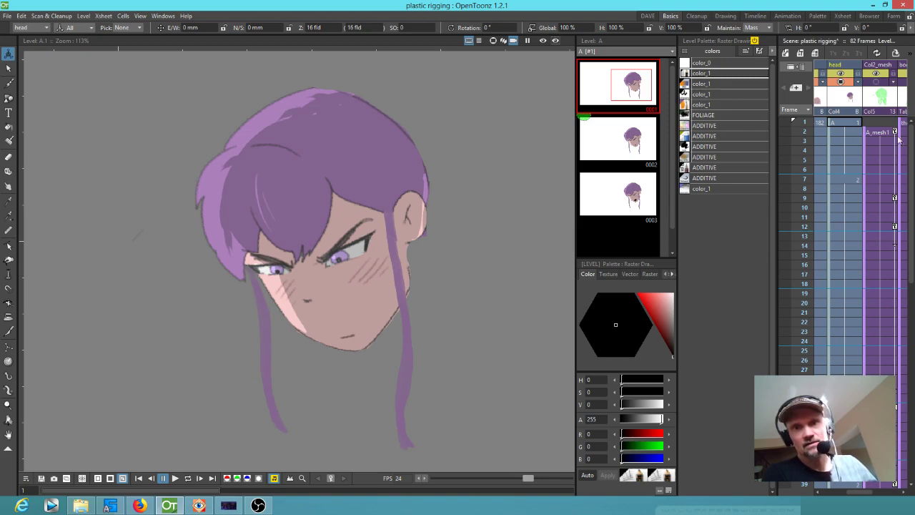
# - Shift the Col2_mesh exposure to start on frame 1 and extend its end to frame 82
pyautogui.click(865, 134)
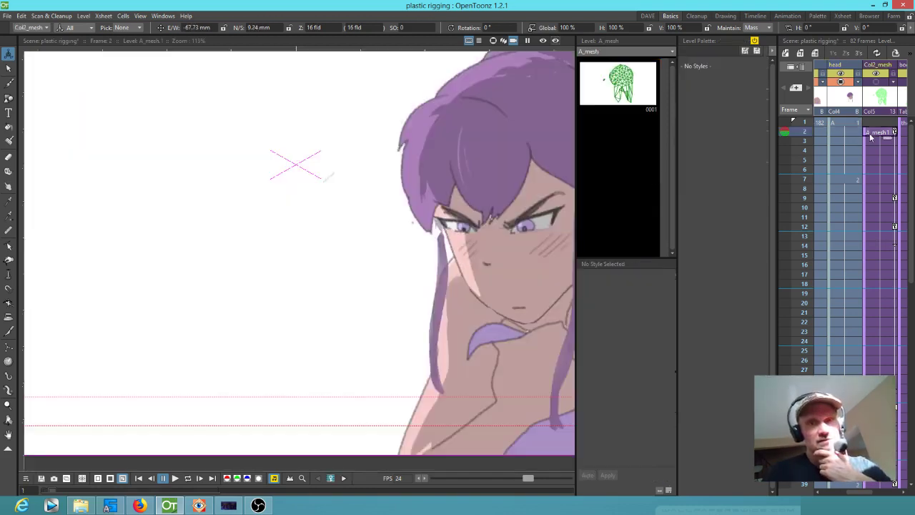
pyautogui.moveTo(865, 137)
pyautogui.mouseDown()
pyautogui.moveTo(869, 127)
pyautogui.moveTo(871, 135)
pyautogui.mouseUp()
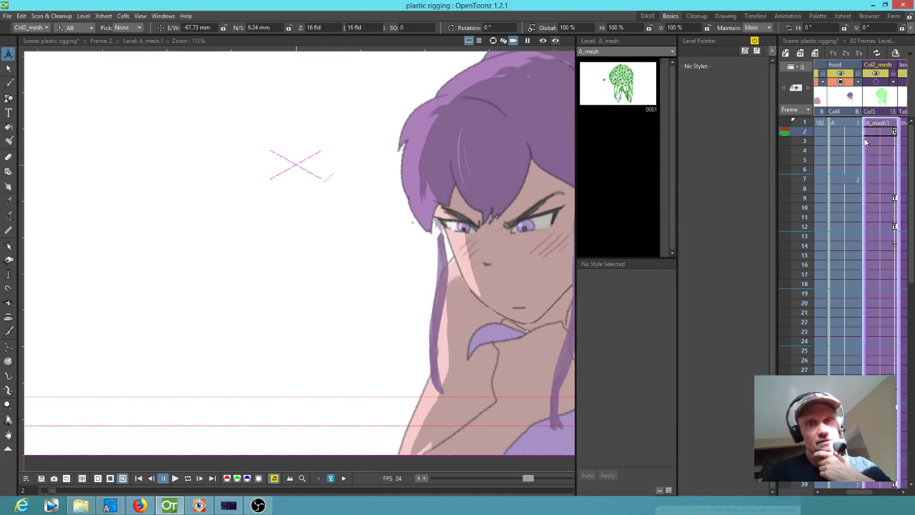
pyautogui.scroll(-10, 870, 198)
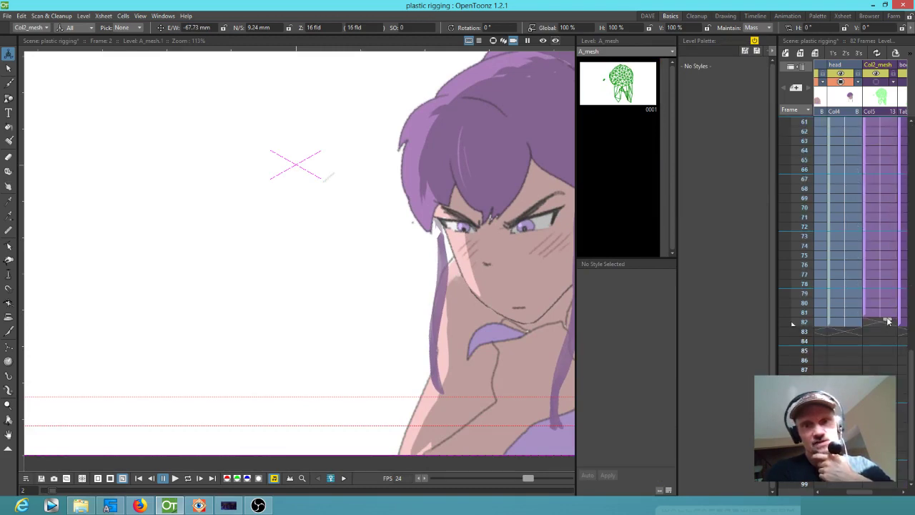
pyautogui.moveTo(889, 328); pyautogui.dragTo(889, 330)
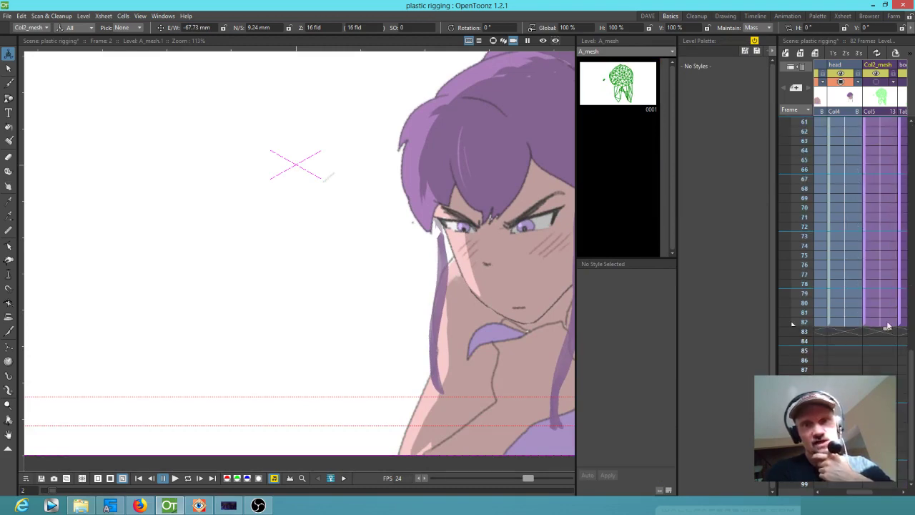
# - Try to paint on the mesh-deformed head column at frame 61 with the Brush tool, working directly in the scene
pyautogui.click(851, 105)
pyautogui.click(880, 103)
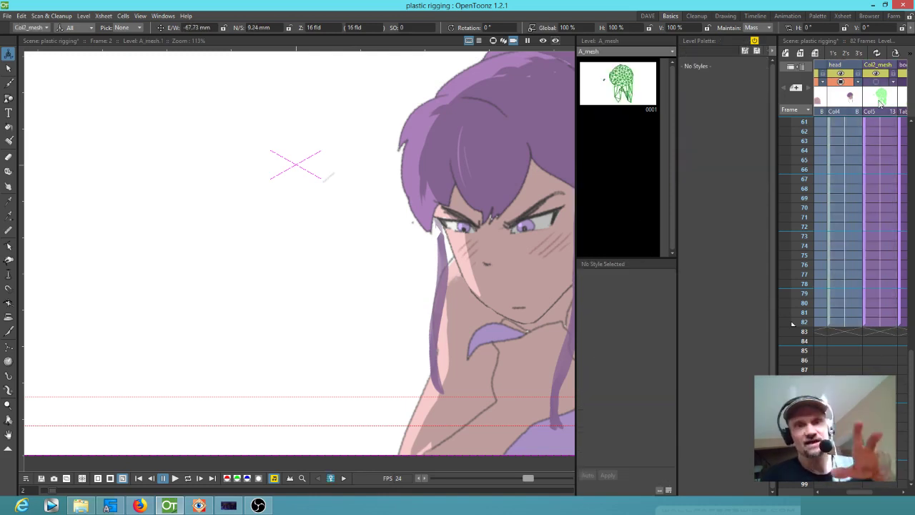
pyautogui.scroll(-2, 455, 217)
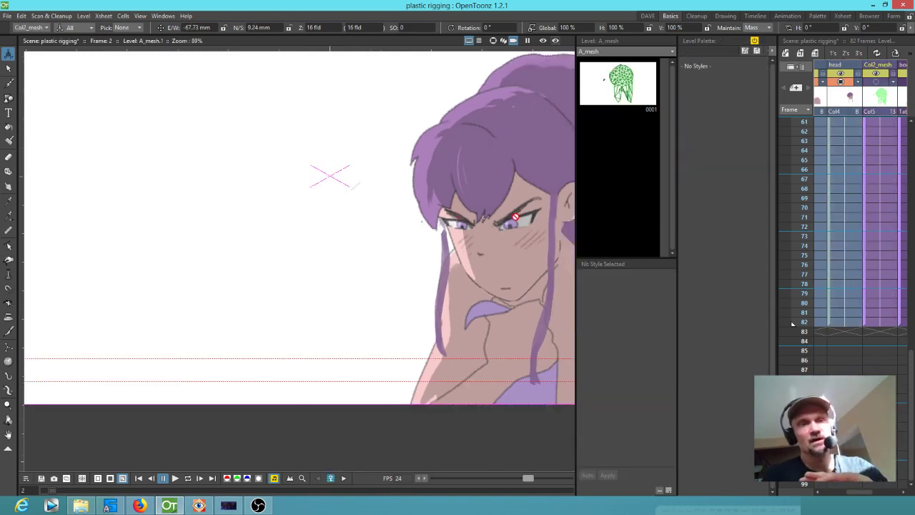
pyautogui.click(852, 104)
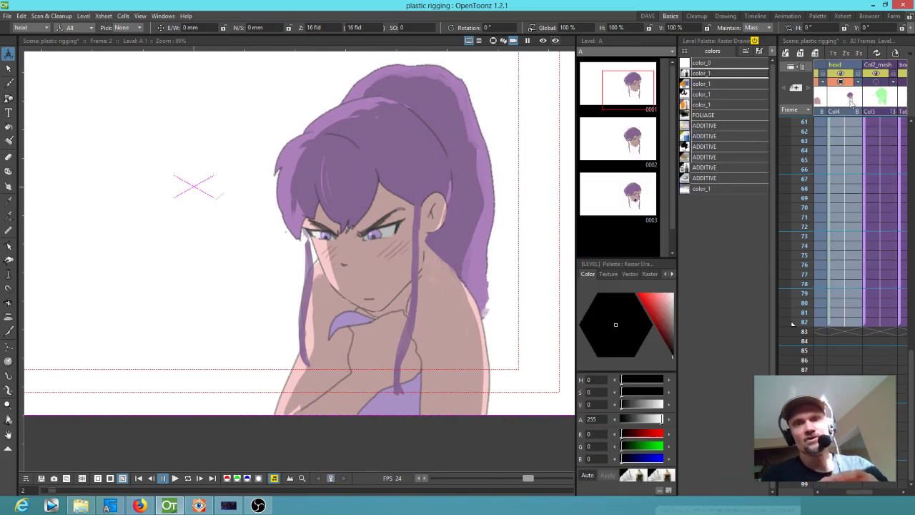
pyautogui.click(845, 122)
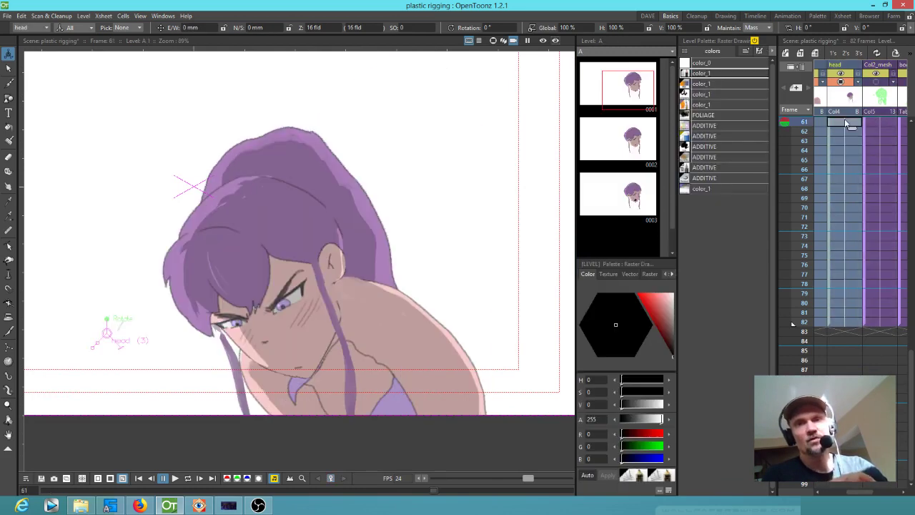
pyautogui.press('b')
pyautogui.click(348, 254)
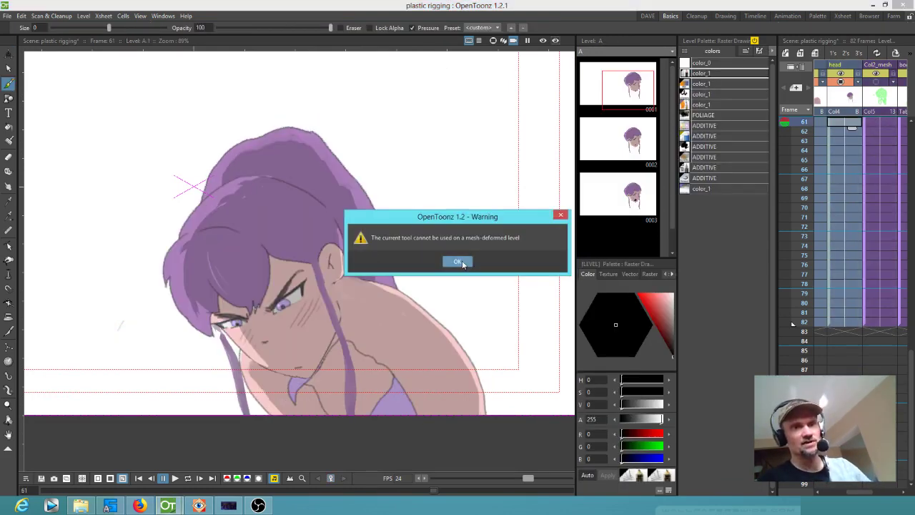
pyautogui.click(457, 262)
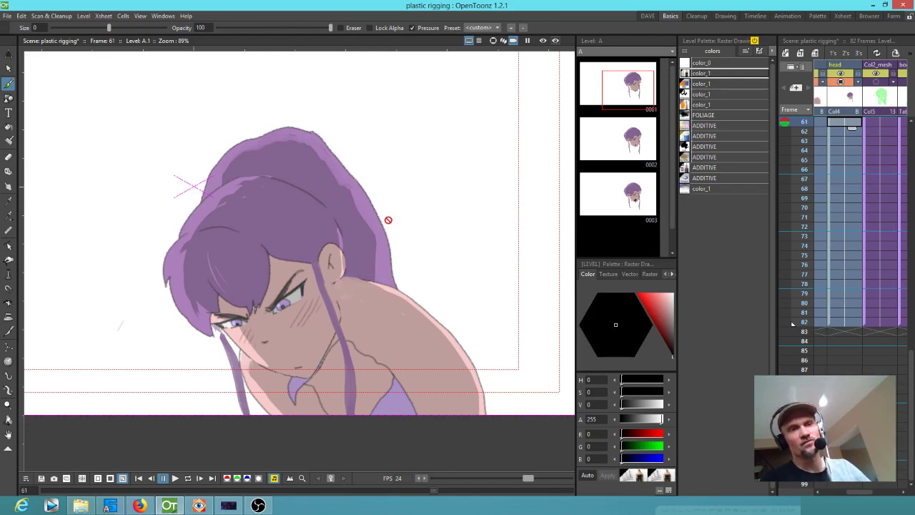
# - Open the head level's second drawing for direct editing and choose the purple color_1 style for the brush
pyautogui.click(605, 90)
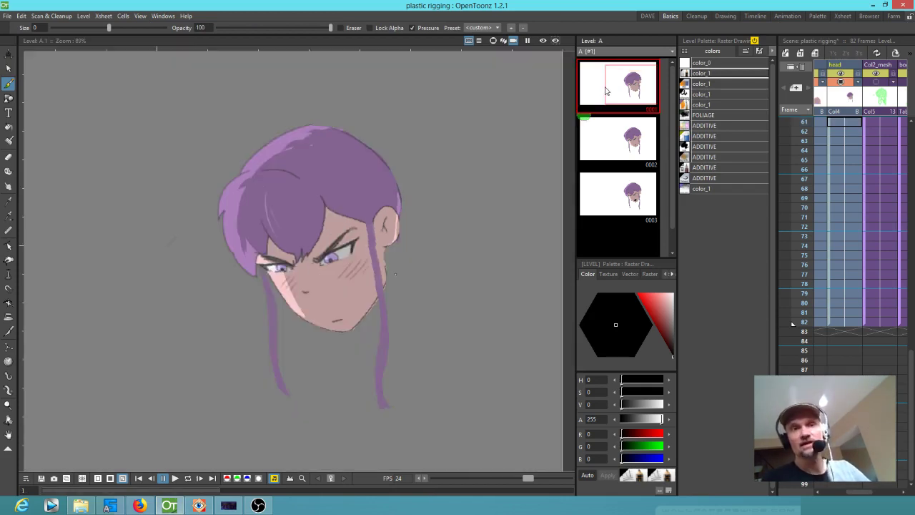
pyautogui.press('.')
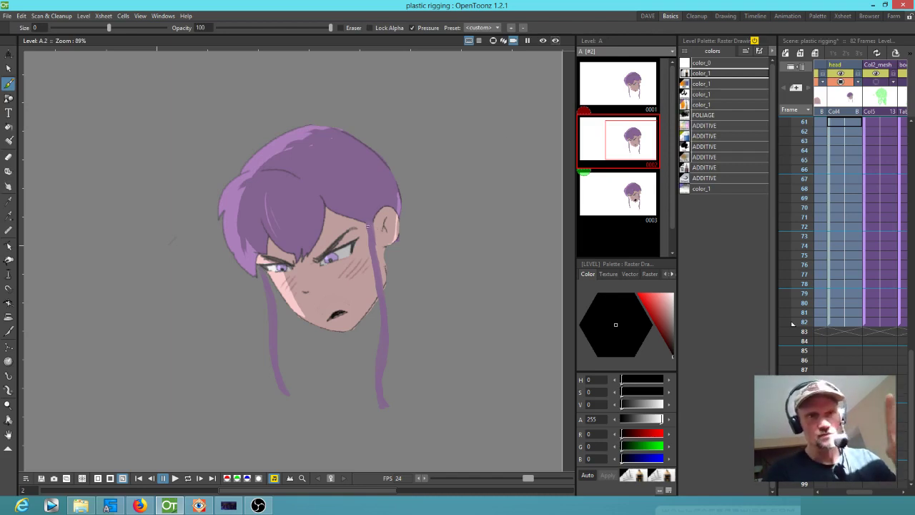
pyautogui.click(704, 106)
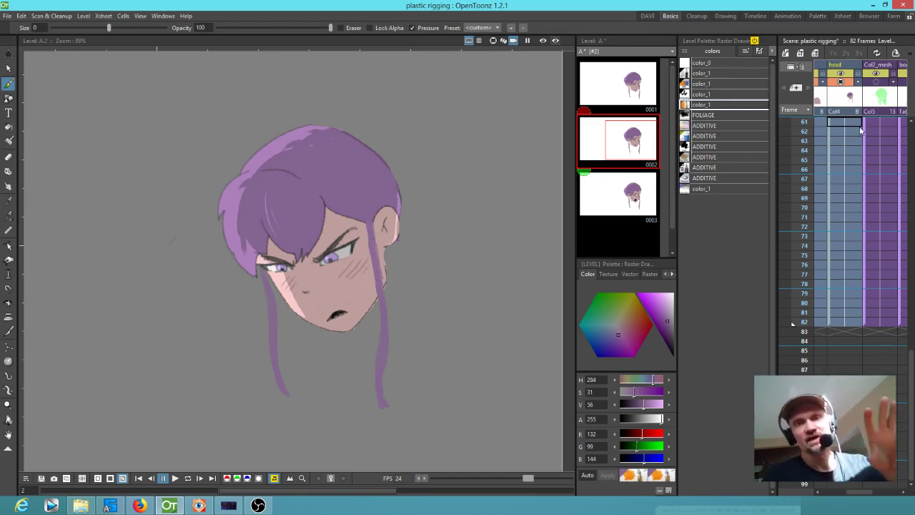
# - Scrub the scene from frame 1 to frame 9 and compare the head's mouth drawings and mesh deformation, stopping on frame 8
pyautogui.scroll(15, 870, 133)
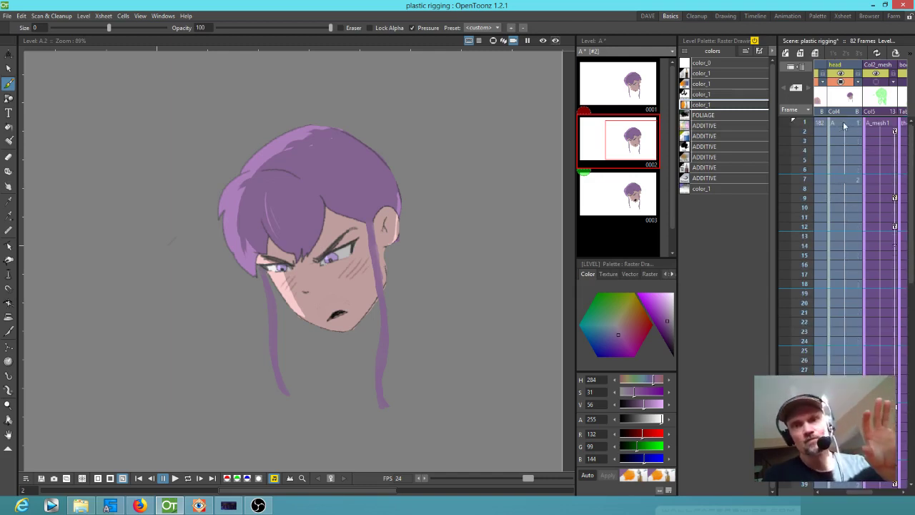
pyautogui.click(808, 125)
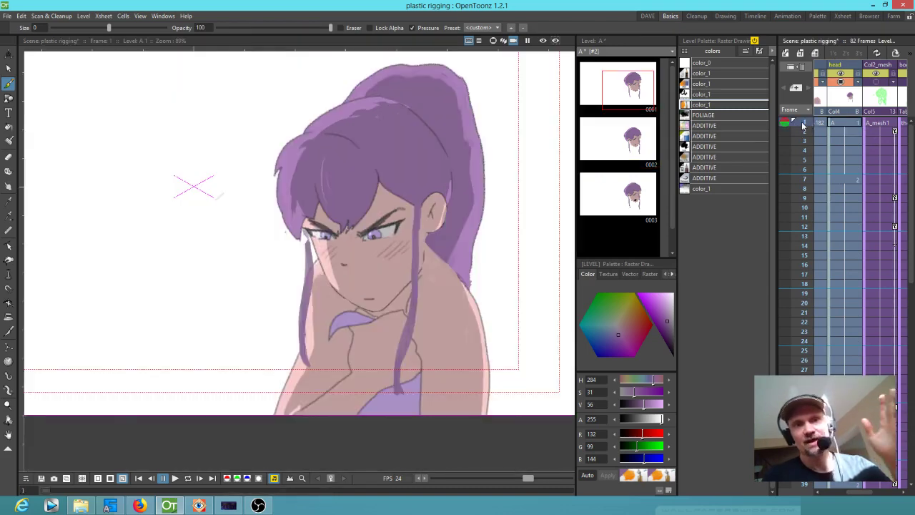
pyautogui.moveTo(803, 127); pyautogui.dragTo(800, 198)
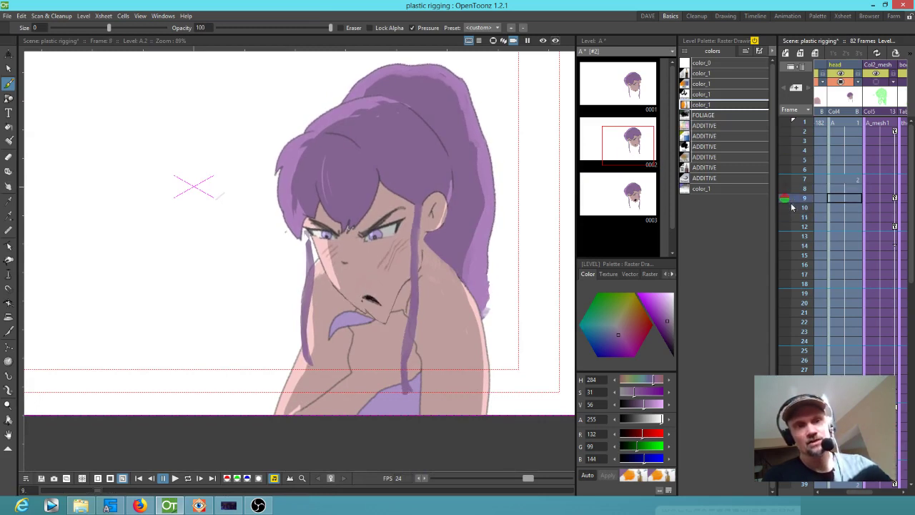
pyautogui.click(794, 189)
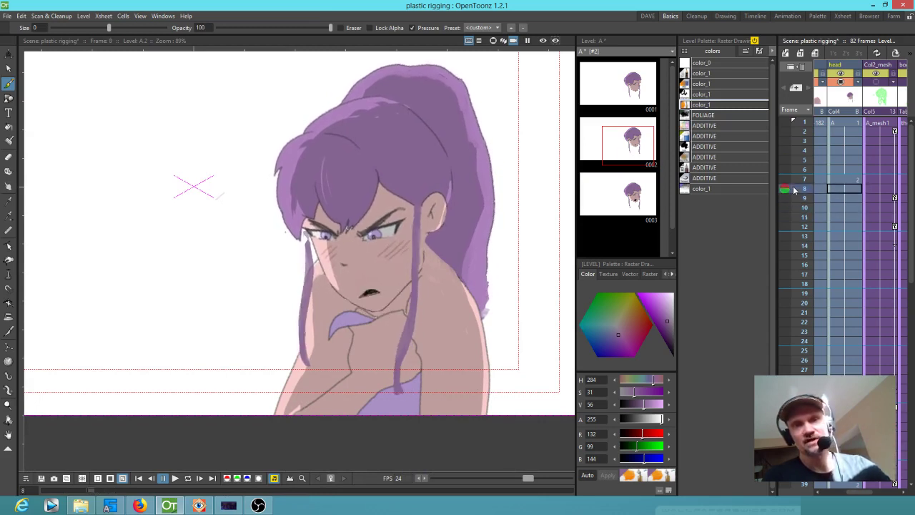
# - Select the head mesh at frame 1 with the Plastic tool in Edit Mesh mode and show Col2_mesh's mesh in the viewer
pyautogui.click(879, 123)
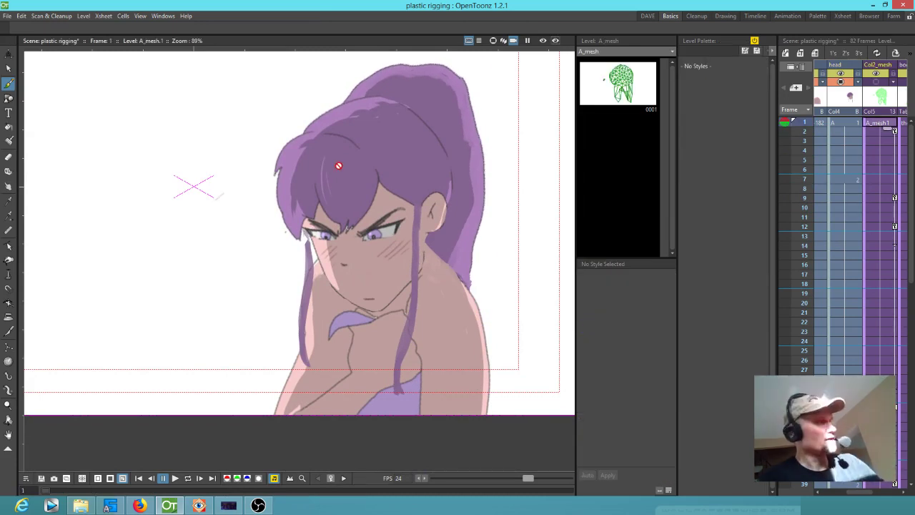
pyautogui.press('x')
pyautogui.click(195, 27)
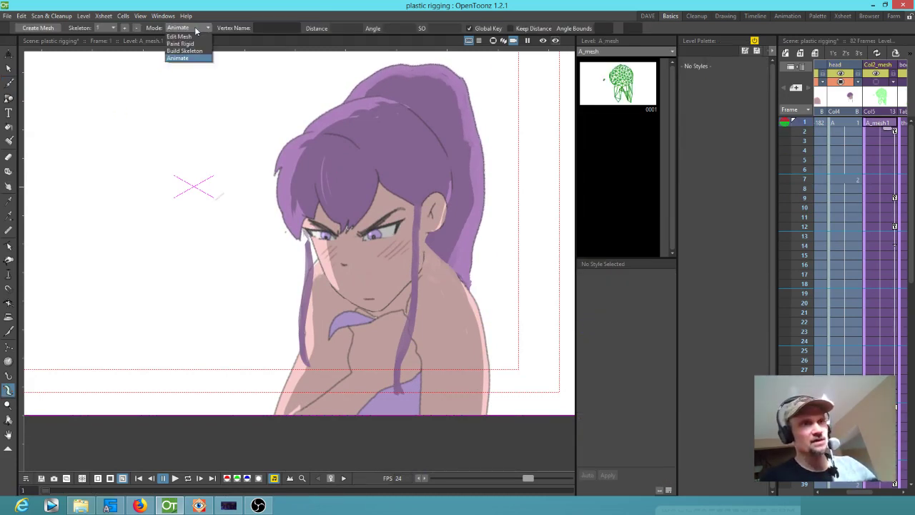
pyautogui.click(193, 36)
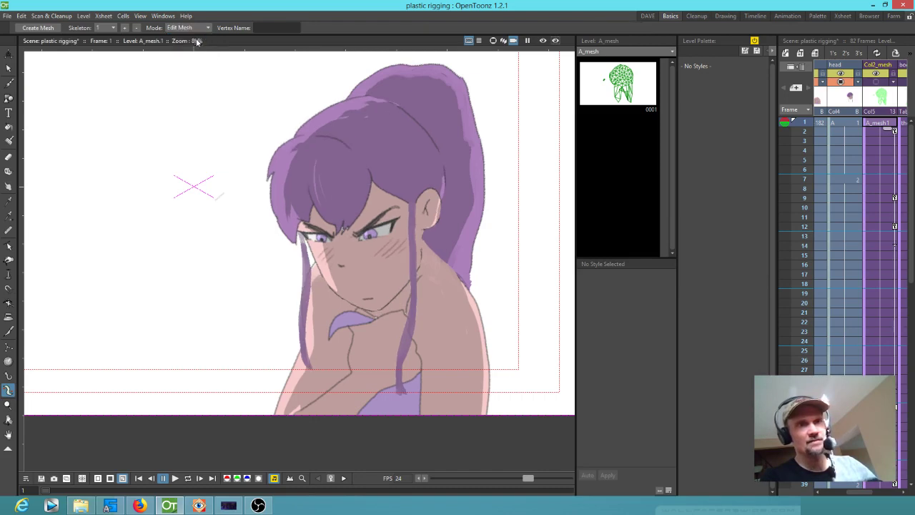
pyautogui.click(877, 81)
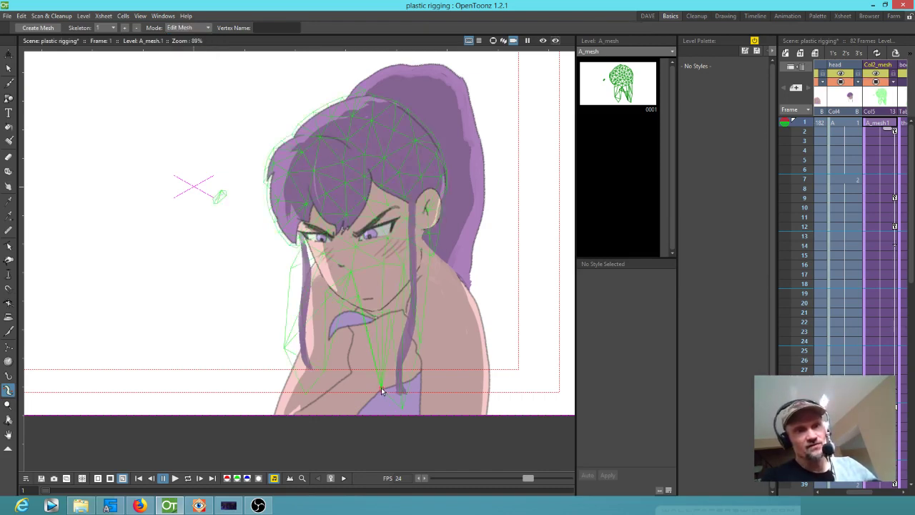
# - Move the stray mesh vertices from below the chin up toward the mouth and chin at frame 1
pyautogui.click(374, 283)
pyautogui.click(884, 125)
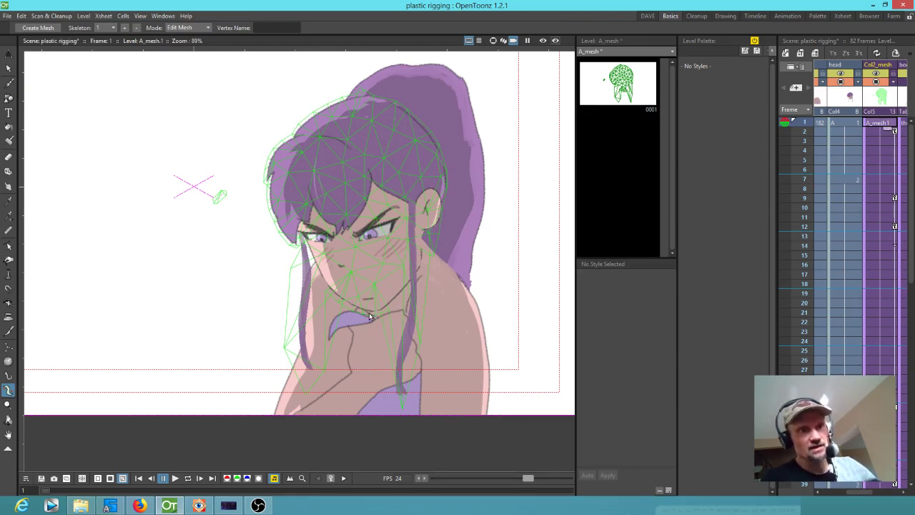
pyautogui.click(358, 343)
pyautogui.click(365, 318)
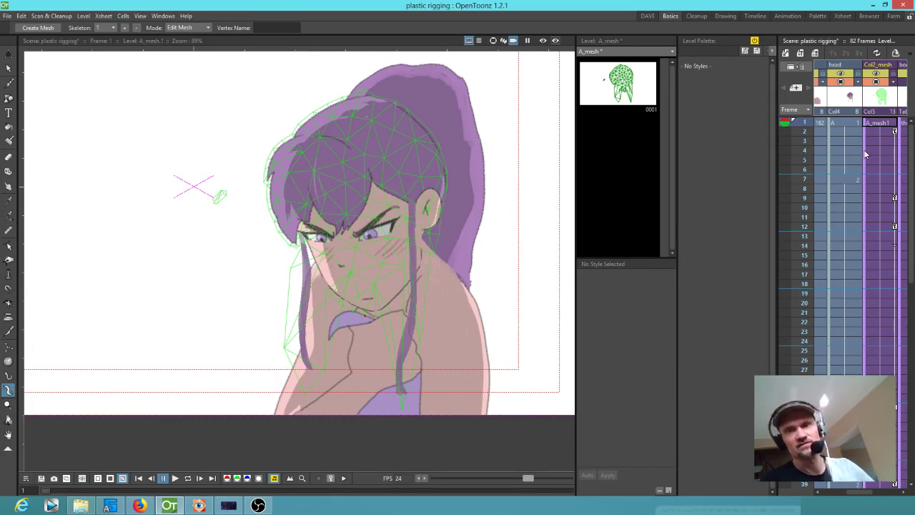
# - Scrub the scene between frames 1 and 38 to check the edited mesh against the head's mouth drawings, ending on frame 1
pyautogui.click(806, 132)
pyautogui.click(805, 123)
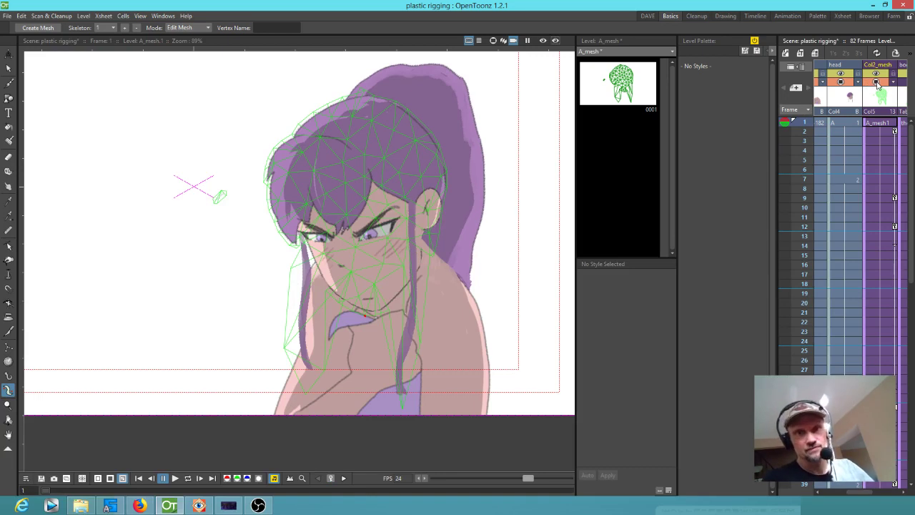
pyautogui.scroll(-2, 518, 205)
pyautogui.scroll(-1, 518, 205)
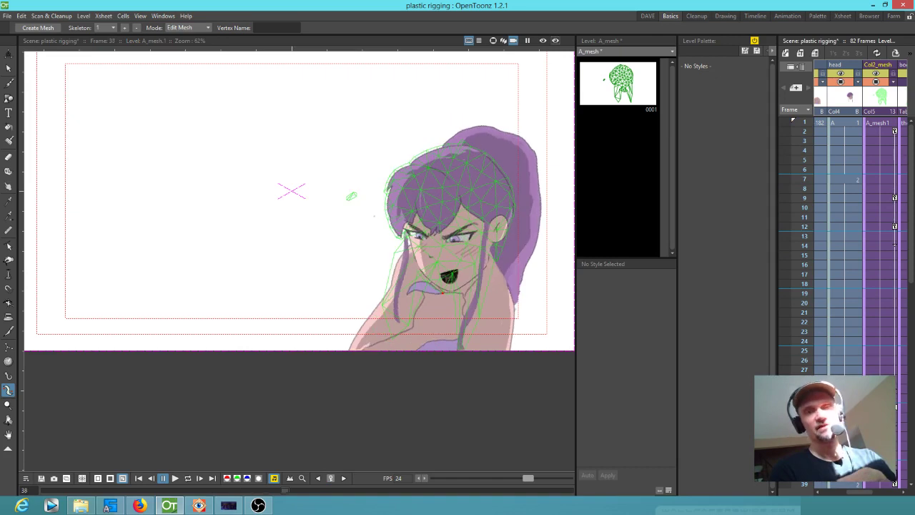
pyautogui.moveTo(800, 372)
pyautogui.mouseDown()
pyautogui.moveTo(764, 296)
pyautogui.moveTo(761, 180)
pyautogui.moveTo(776, 150)
pyautogui.mouseUp()
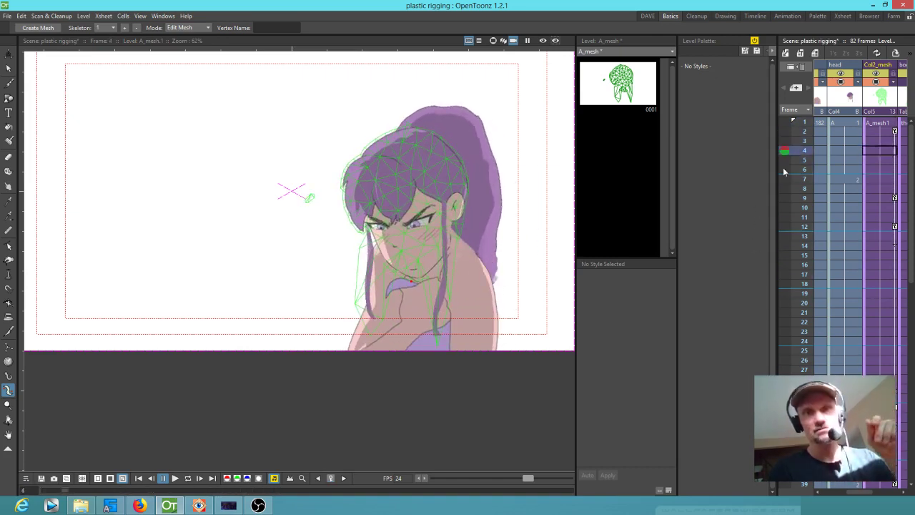
pyautogui.click(785, 123)
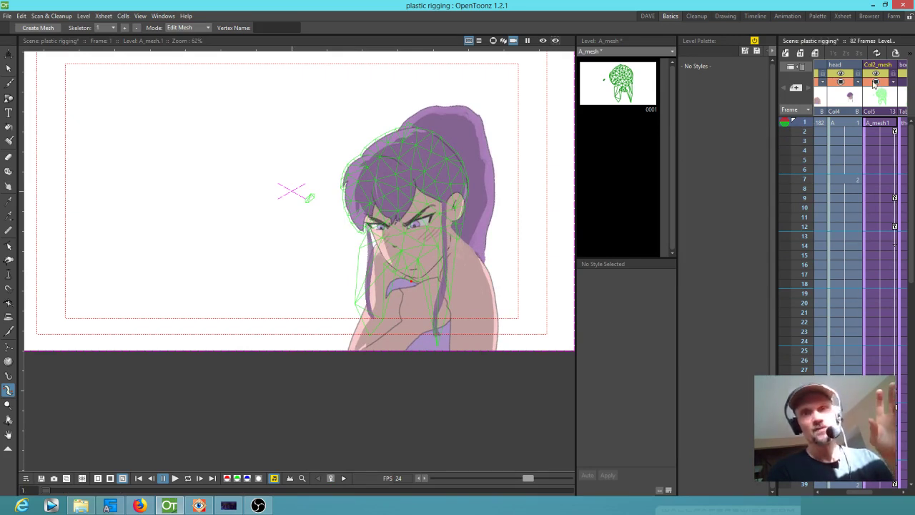
# - Hide Col2_mesh's mesh in the viewer, scrub to frame 5, and widen the Xsheet to bring the ponytail, Col2 and head columns into view
pyautogui.click(876, 82)
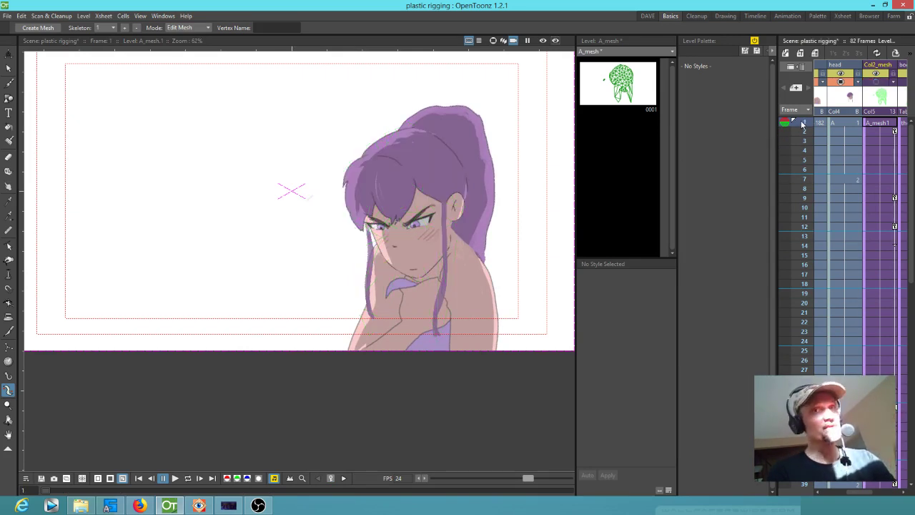
pyautogui.moveTo(803, 123)
pyautogui.mouseDown()
pyautogui.moveTo(794, 132)
pyautogui.moveTo(793, 329)
pyautogui.moveTo(789, 159)
pyautogui.mouseUp()
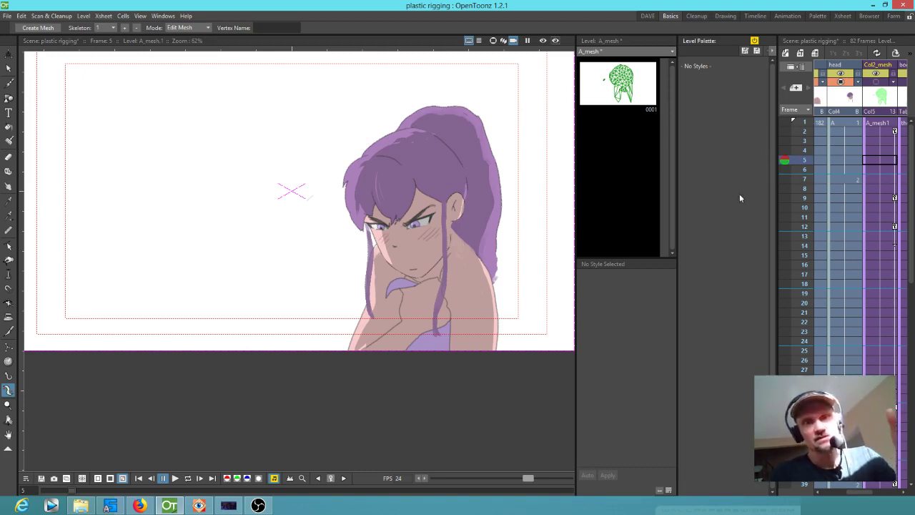
pyautogui.moveTo(777, 180); pyautogui.dragTo(751, 180)
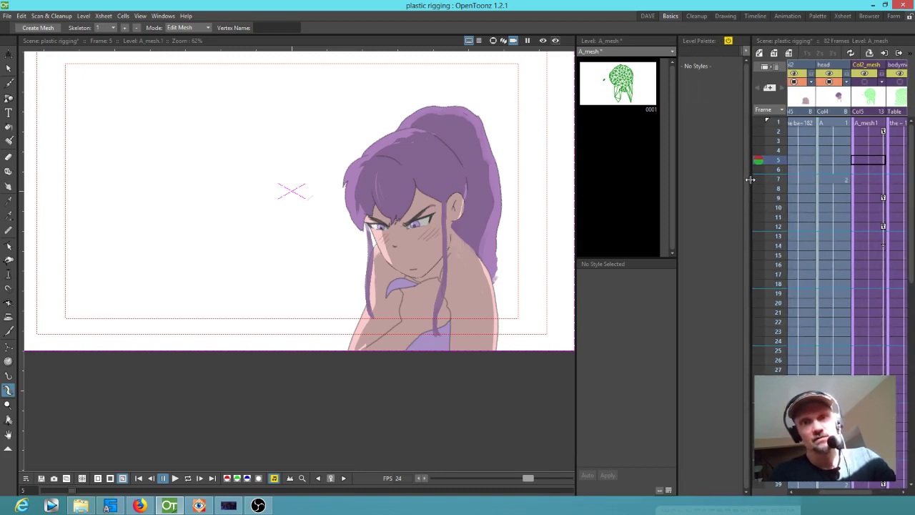
pyautogui.hscroll(-3, 776, 215)
pyautogui.hscroll(3, 822, 219)
pyautogui.hscroll(-3, 832, 224)
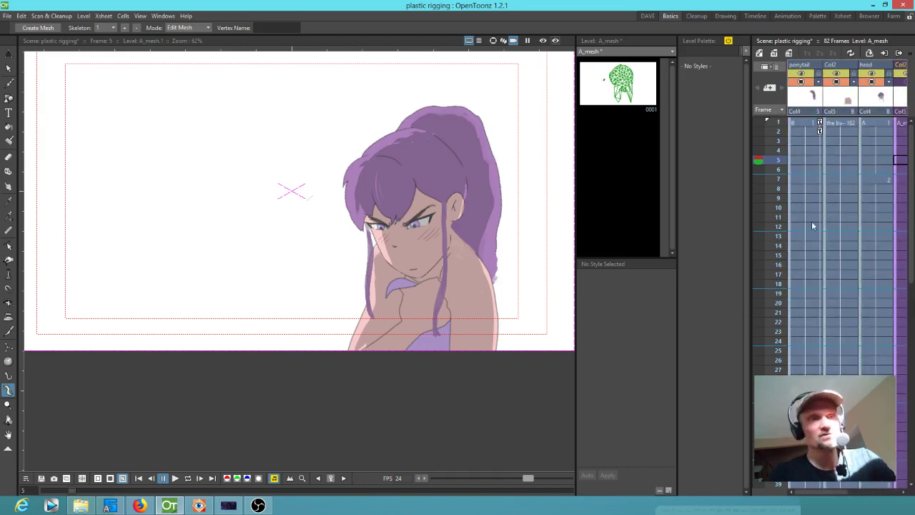
# - Open the recent scene "the battle", saving all changes to the current scene
pyautogui.click(5, 16)
pyautogui.moveTo(26, 79)
pyautogui.click(229, 86)
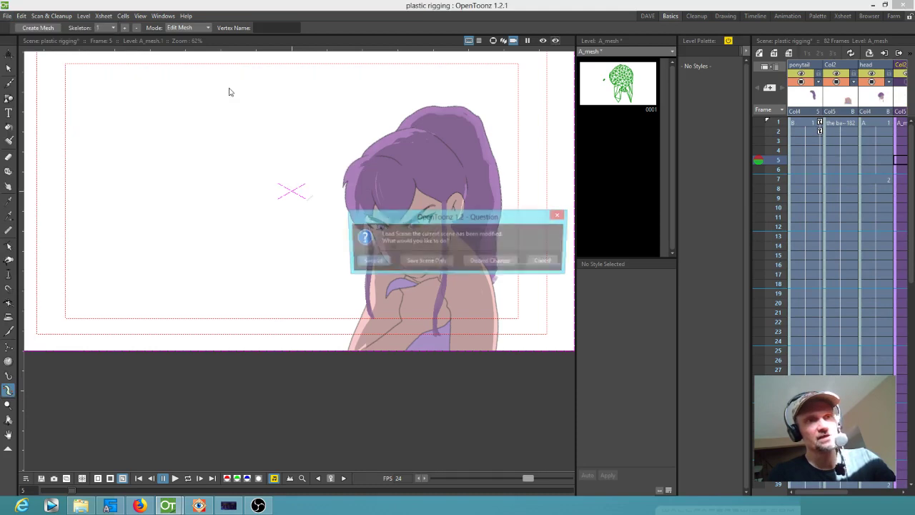
pyautogui.click(370, 262)
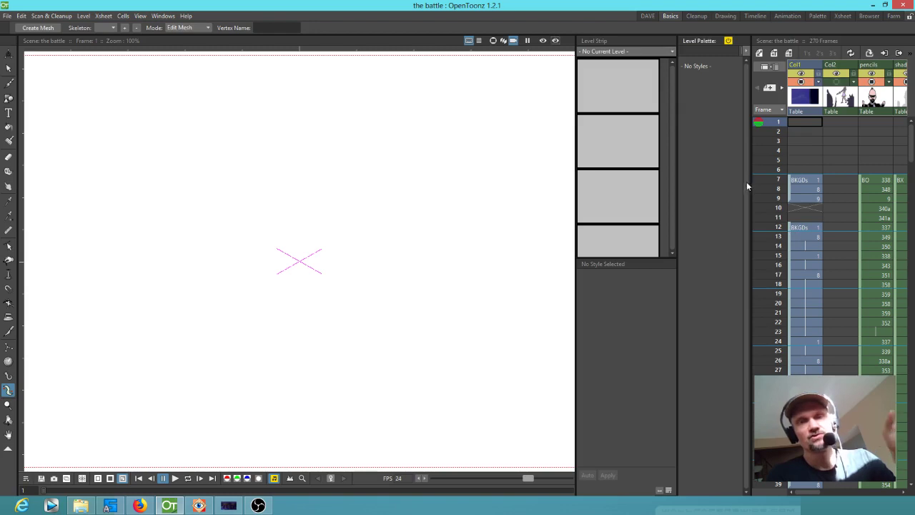
# - Find the plastic rigging sub-scene in Col7 and scrub the frames leading up to its start at frame 183
pyautogui.scroll(-15, 855, 268)
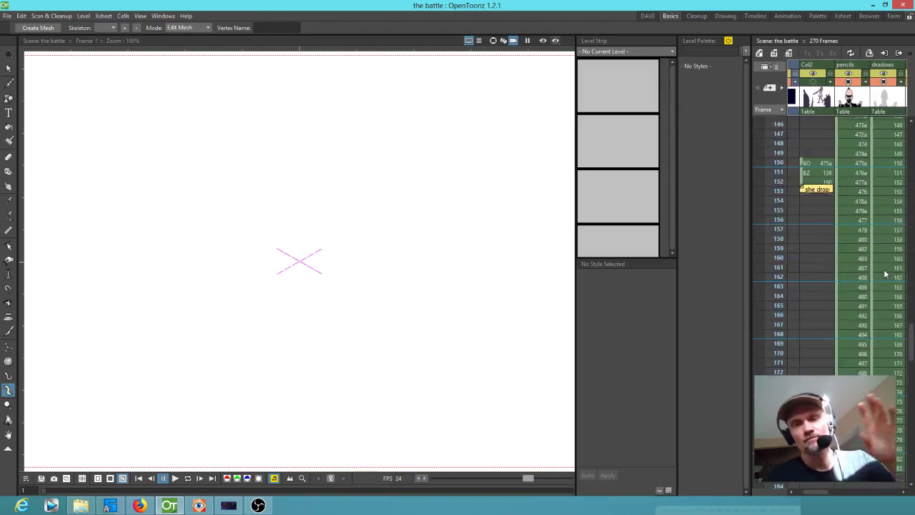
pyautogui.scroll(-6, 863, 245)
pyautogui.scroll(-3, 851, 272)
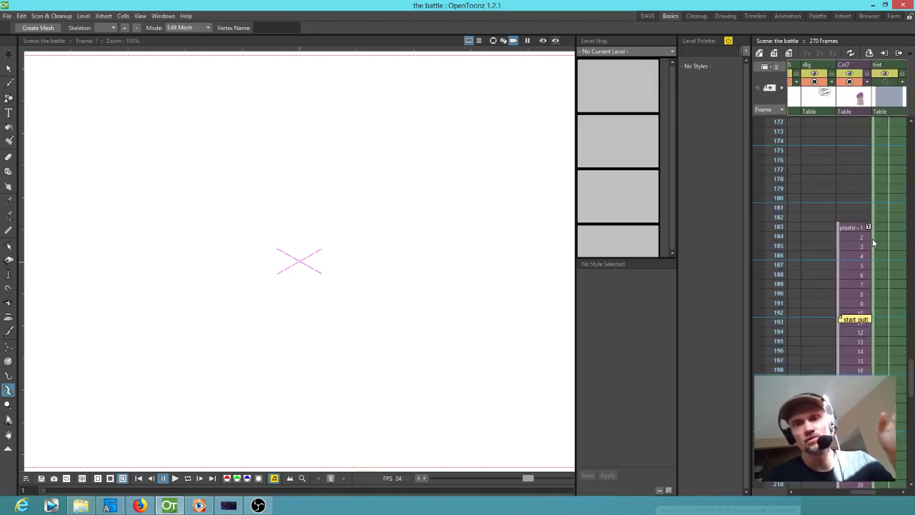
pyautogui.click(841, 246)
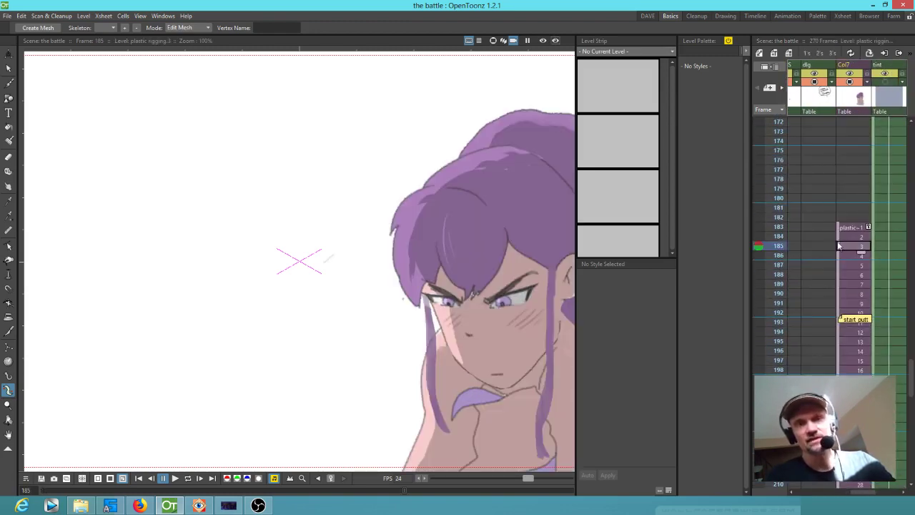
pyautogui.click(840, 228)
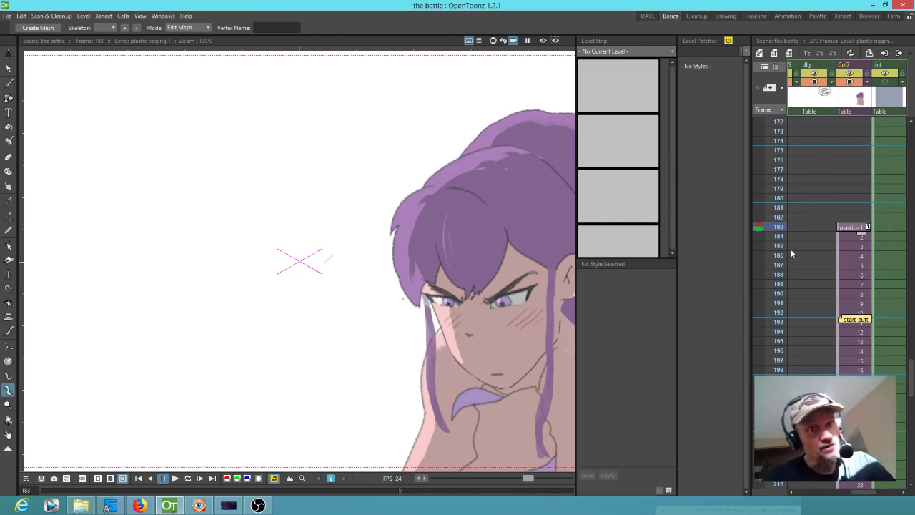
pyautogui.scroll(-3, 457, 233)
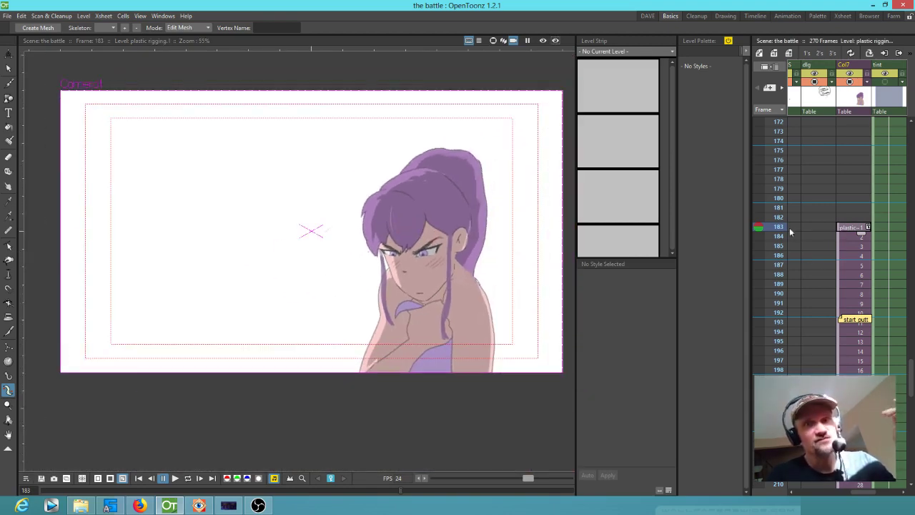
pyautogui.click(776, 179)
pyautogui.moveTo(776, 186)
pyautogui.mouseDown()
pyautogui.moveTo(781, 332)
pyautogui.moveTo(778, 225)
pyautogui.moveTo(792, 306)
pyautogui.moveTo(780, 212)
pyautogui.moveTo(779, 227)
pyautogui.mouseUp()
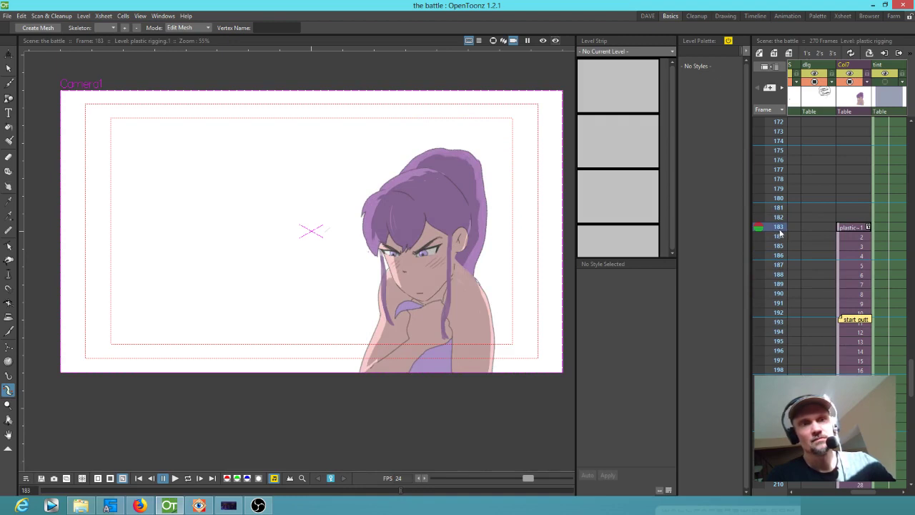
# - Open the plastic rigging sub-scene from Col7 at frame 183 and select the A_1_mesh cell at frame 1
pyautogui.click(848, 228)
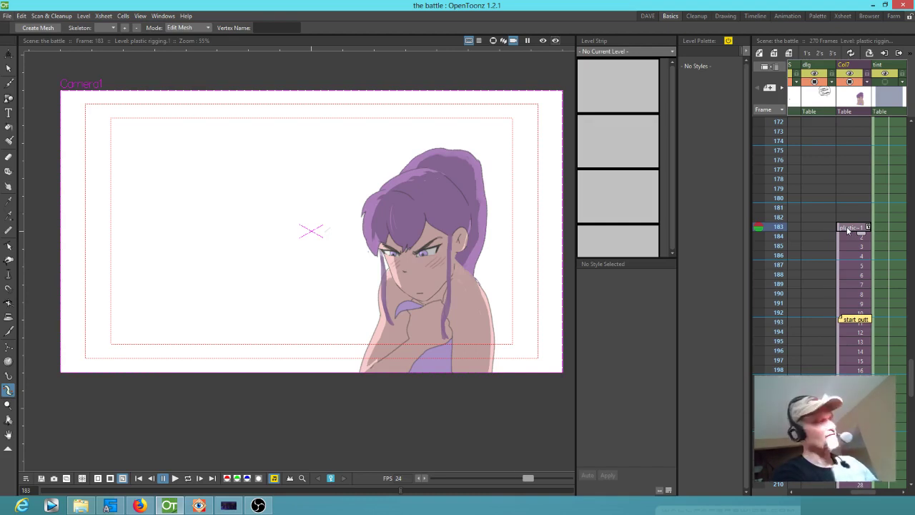
pyautogui.doubleClick(849, 229)
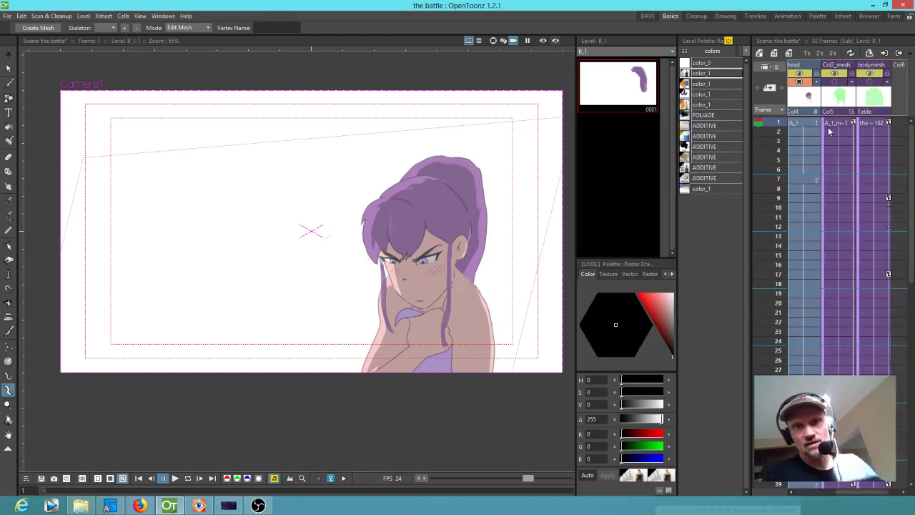
pyautogui.click(834, 124)
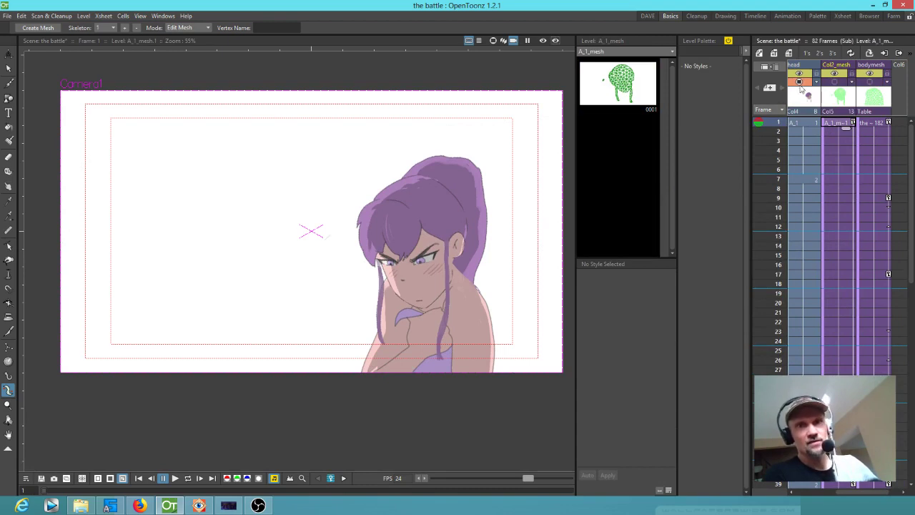
# - Show Col2_mesh's mesh over the head in the viewer and review the Create Mesh settings, closing them without changing any value
pyautogui.click(835, 82)
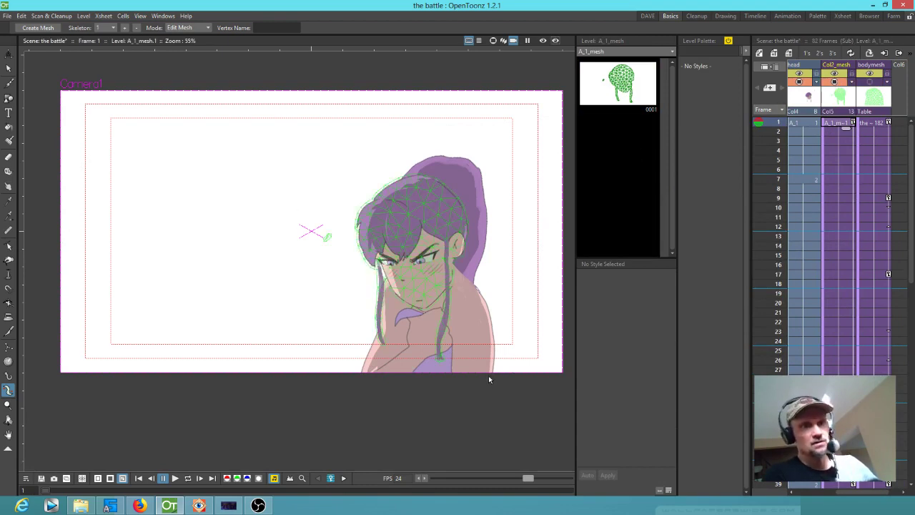
pyautogui.scroll(2, 472, 332)
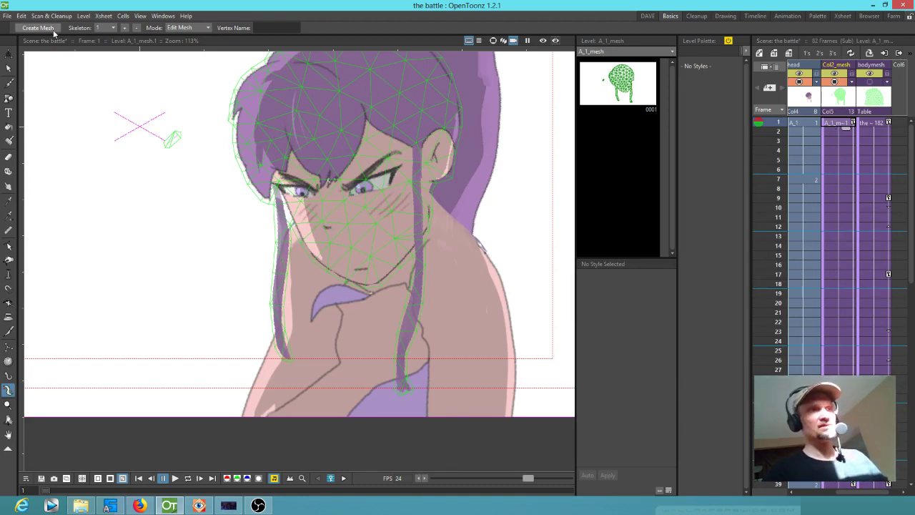
pyautogui.click(32, 28)
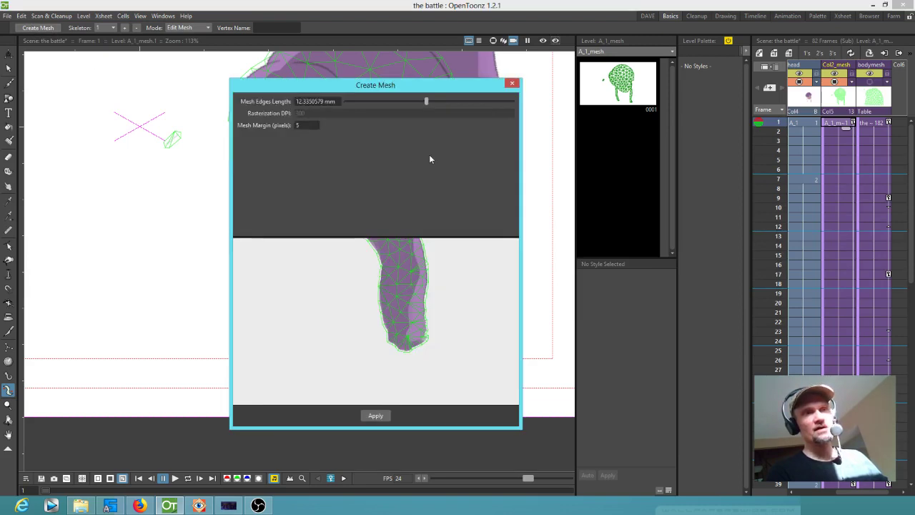
pyautogui.press('Return')
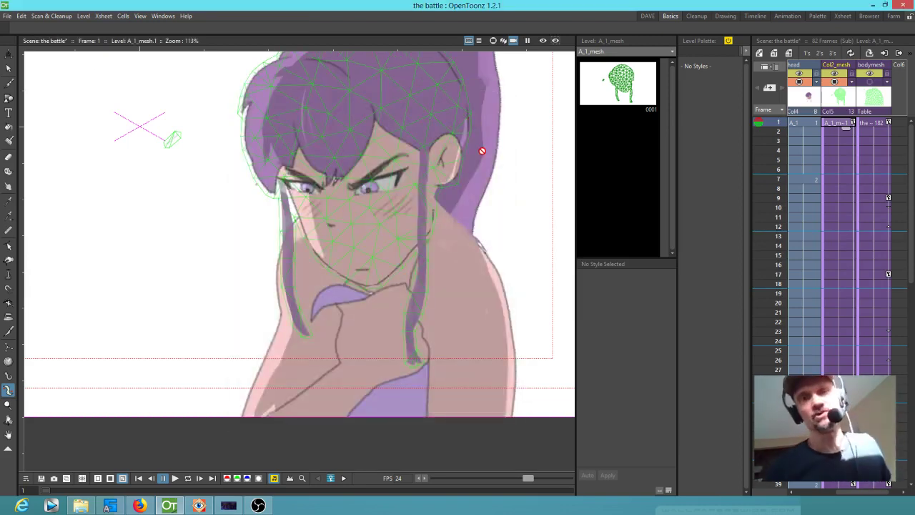
# - Inspect the second and first drawings of the A_1 head level, then return to its frame 1 cell in the scene
pyautogui.click(819, 123)
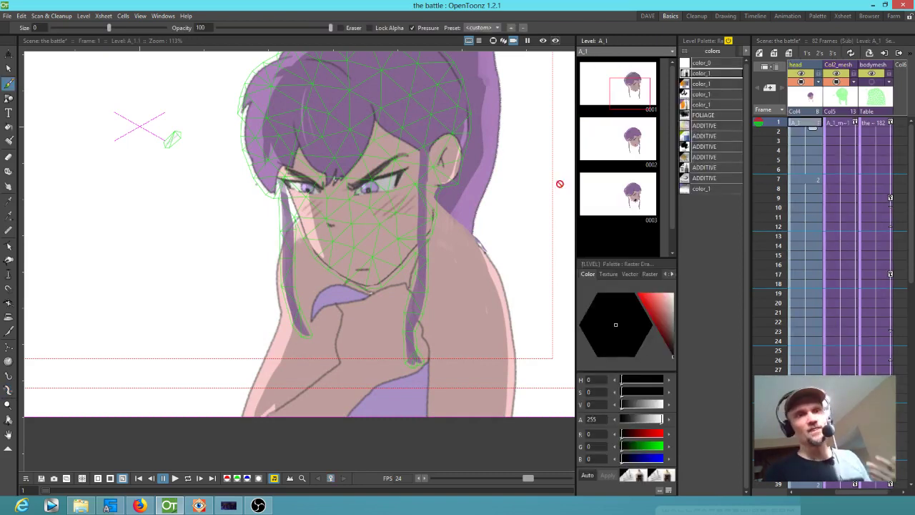
pyautogui.click(618, 136)
pyautogui.click(617, 82)
pyautogui.click(804, 123)
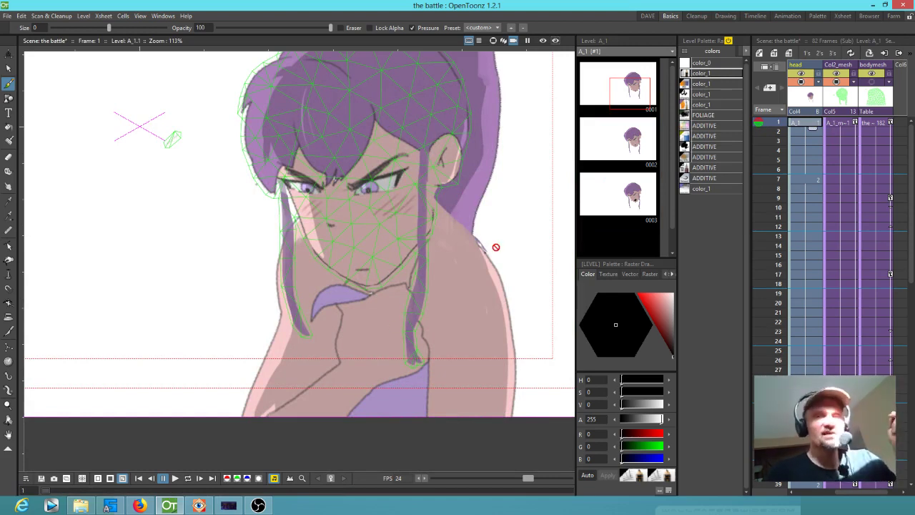
# - Select the A_1_mesh cell at frame 1 and switch the Plastic tool to Build Skeleton mode to show the head's whole skeleton
pyautogui.click(842, 123)
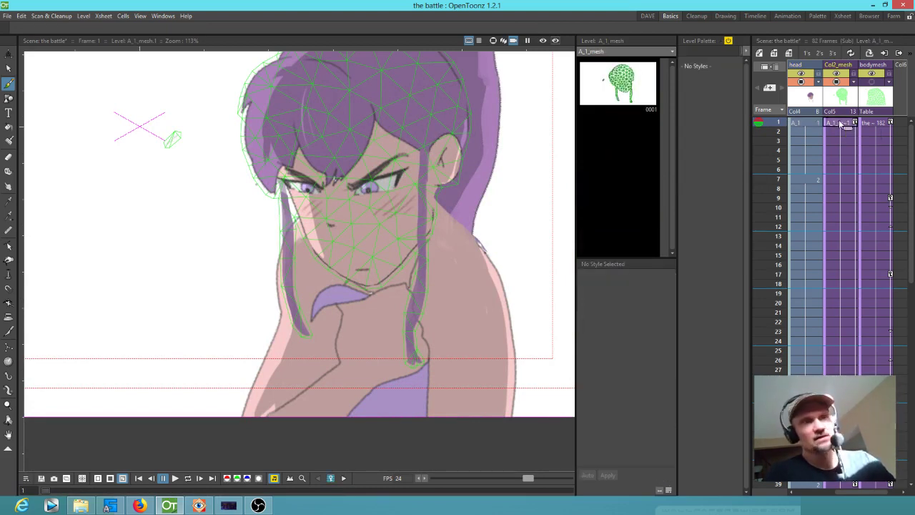
pyautogui.press('k')
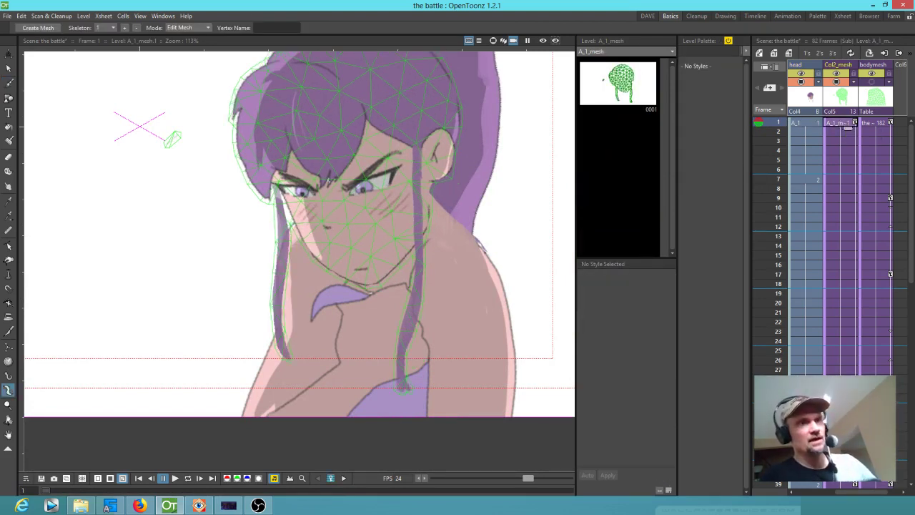
pyautogui.click(187, 29)
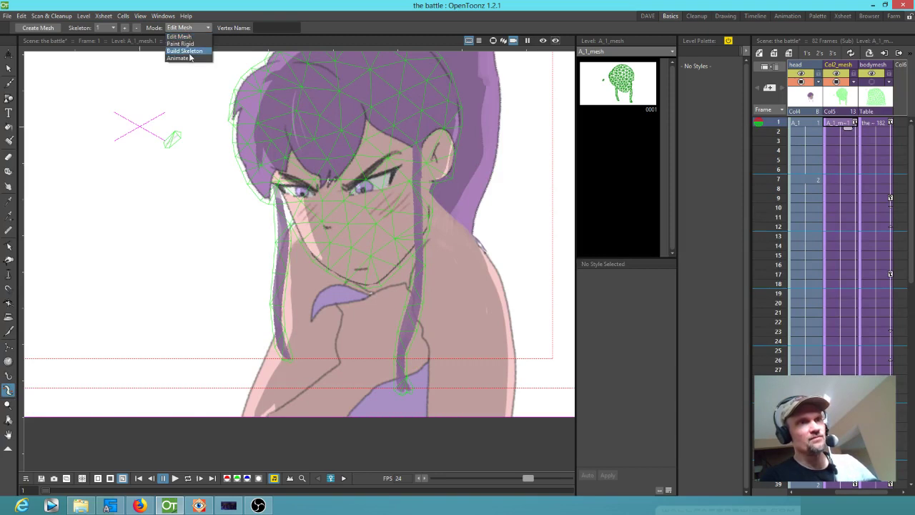
pyautogui.click(188, 53)
pyautogui.scroll(-3, 385, 192)
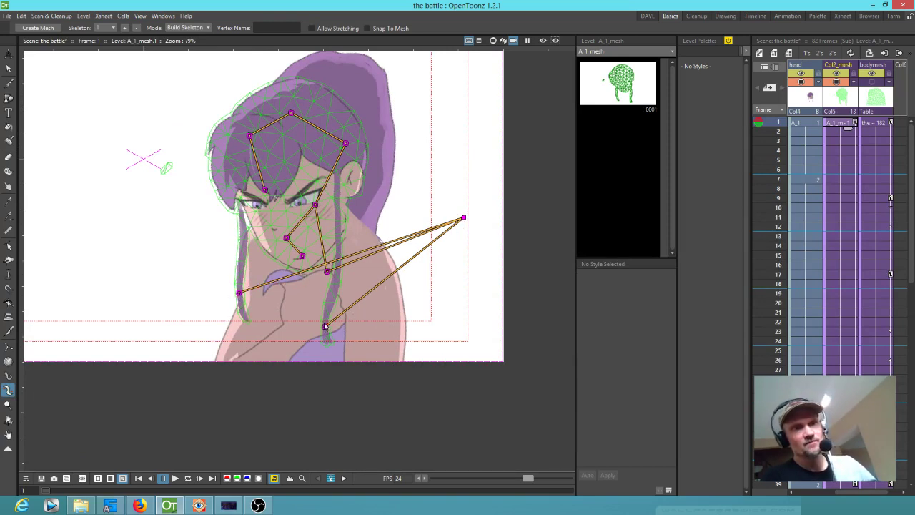
# - Inspect the skeleton's Root vertex, then move to frame 26 and select Vertex__9 at the tip of the hair strand
pyautogui.click(463, 218)
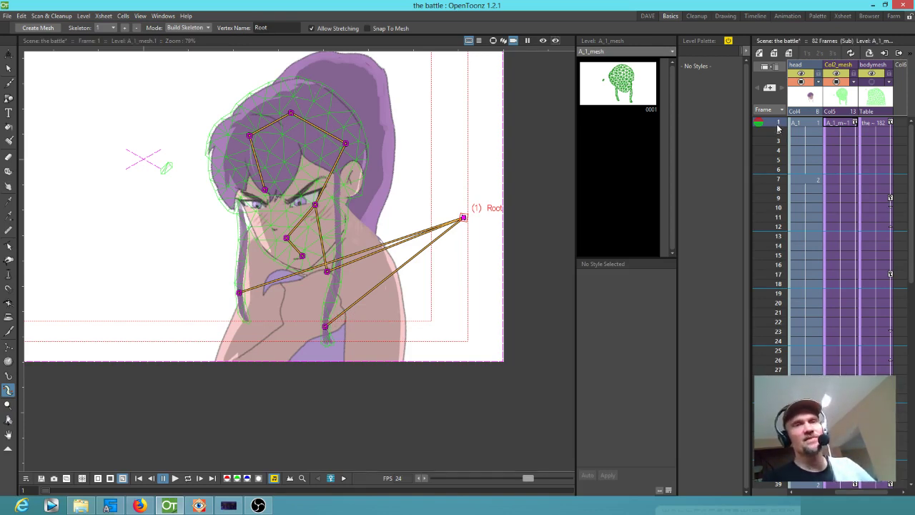
pyautogui.moveTo(776, 125); pyautogui.dragTo(778, 359)
pyautogui.moveTo(325, 327)
pyautogui.mouseDown()
pyautogui.moveTo(429, 286)
pyautogui.moveTo(326, 327)
pyautogui.mouseUp()
# - Switch the Plastic tool to Animate mode and pull the tips of both hanging hair strands upward at frame 26
pyautogui.click(188, 27)
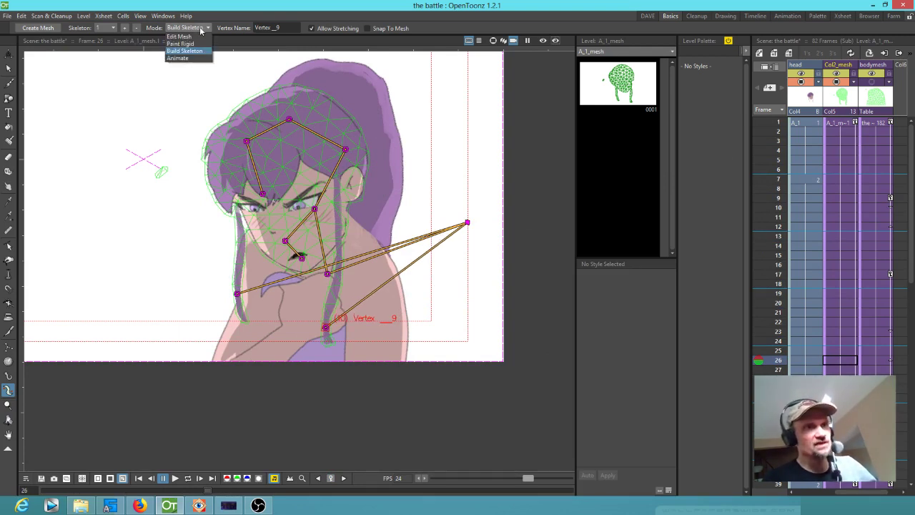
pyautogui.click(193, 60)
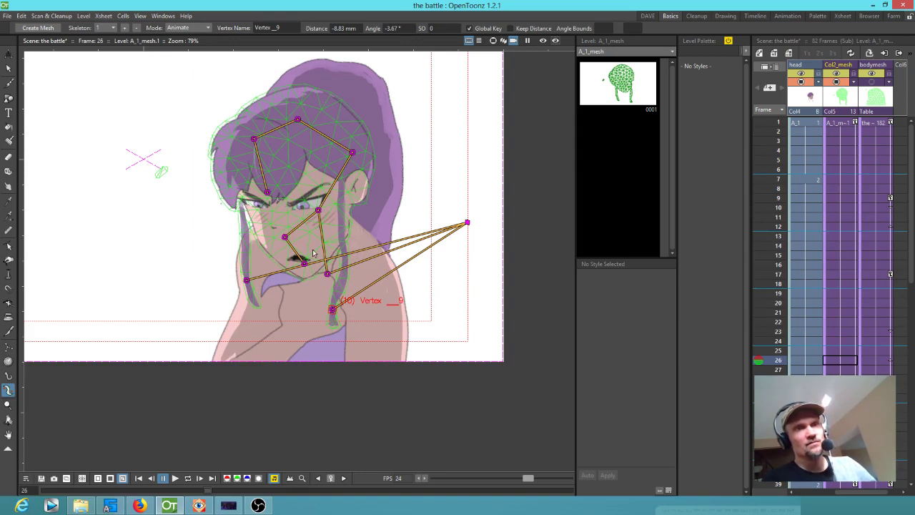
pyautogui.moveTo(247, 279)
pyautogui.mouseDown()
pyautogui.moveTo(182, 260)
pyautogui.moveTo(304, 263)
pyautogui.moveTo(260, 271)
pyautogui.mouseUp()
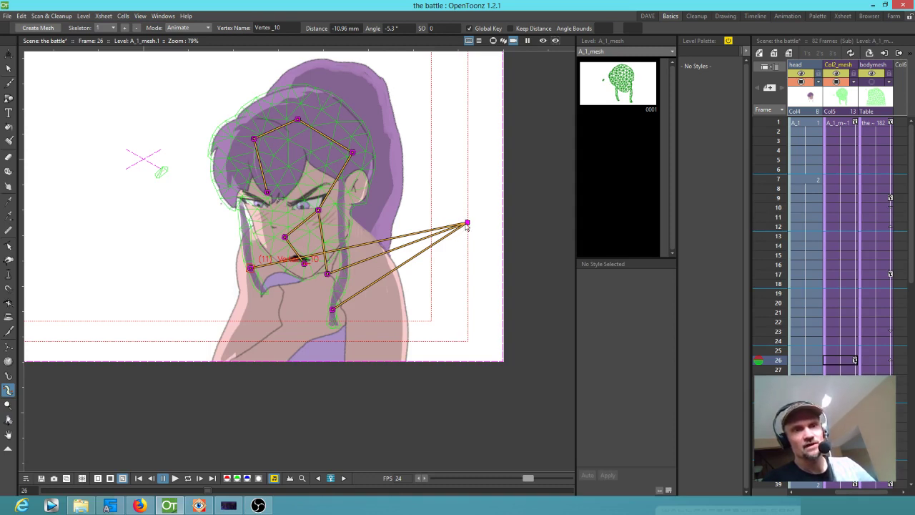
pyautogui.moveTo(331, 312)
pyautogui.mouseDown()
pyautogui.moveTo(420, 288)
pyautogui.moveTo(355, 314)
pyautogui.moveTo(319, 298)
pyautogui.moveTo(328, 307)
pyautogui.moveTo(336, 301)
pyautogui.mouseUp()
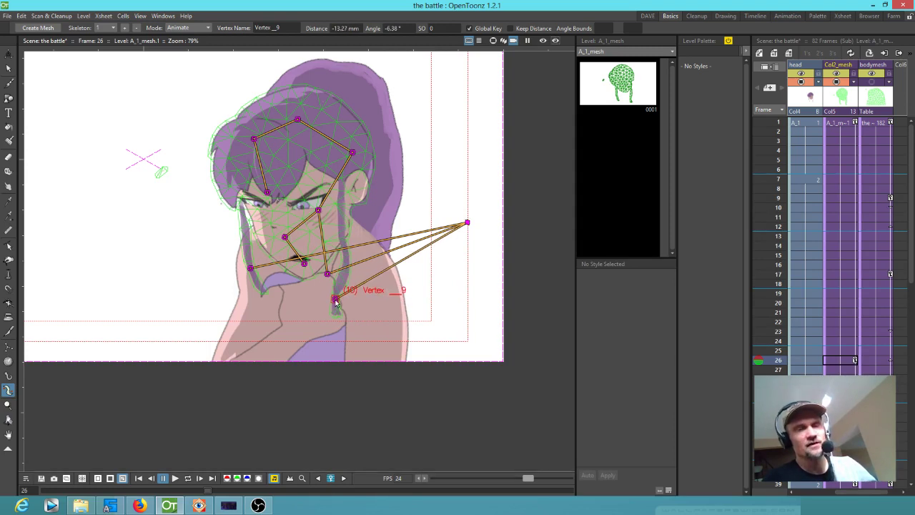
# - Scrub through the rig's early frames to check the deformation, and return to the parent scene
pyautogui.moveTo(781, 124); pyautogui.dragTo(781, 293)
pyautogui.scroll(-1, 402, 245)
pyautogui.scroll(1, 402, 246)
pyautogui.moveTo(402, 245); pyautogui.dragTo(521, 284)
pyautogui.click(779, 276)
pyautogui.moveTo(779, 284); pyautogui.dragTo(779, 369)
pyautogui.scroll(-2, 417, 270)
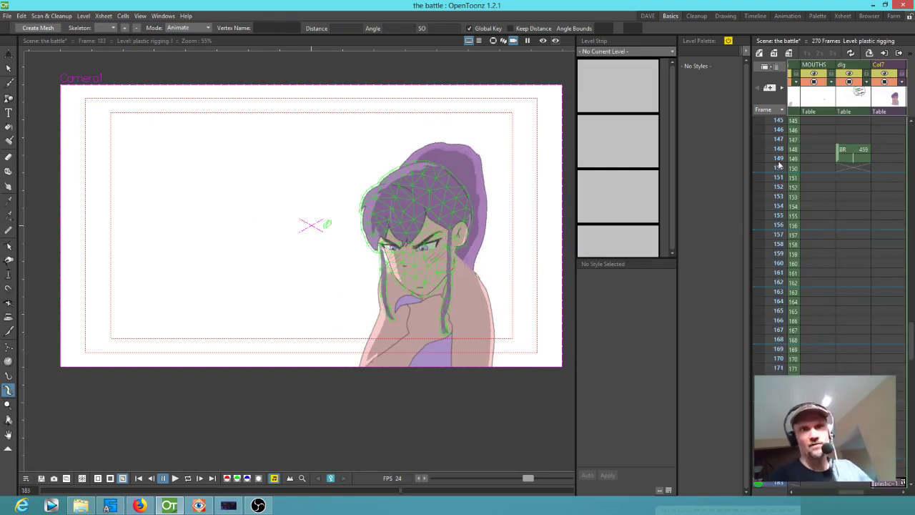
# - Play the parent scene to watch the plastic rigging sub-scene's animation
pyautogui.scroll(-2, 497, 286)
pyautogui.scroll(3, 494, 285)
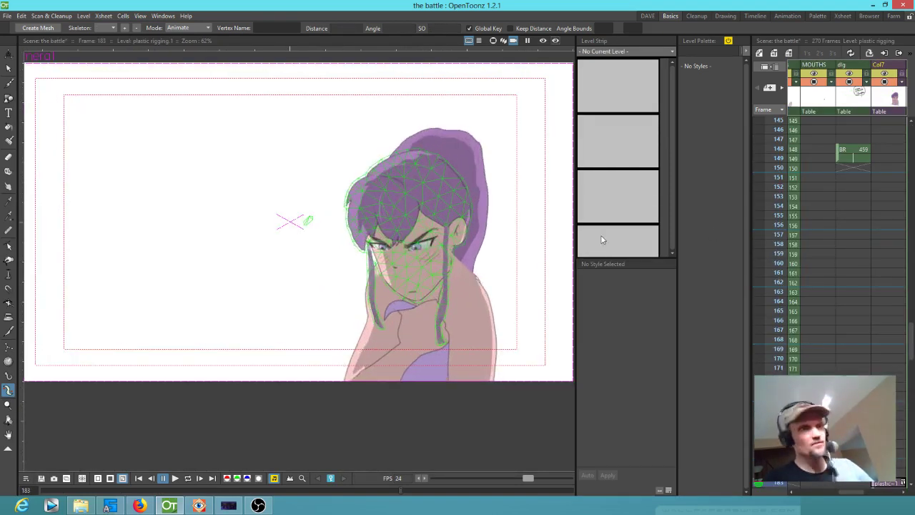
pyautogui.press('p')
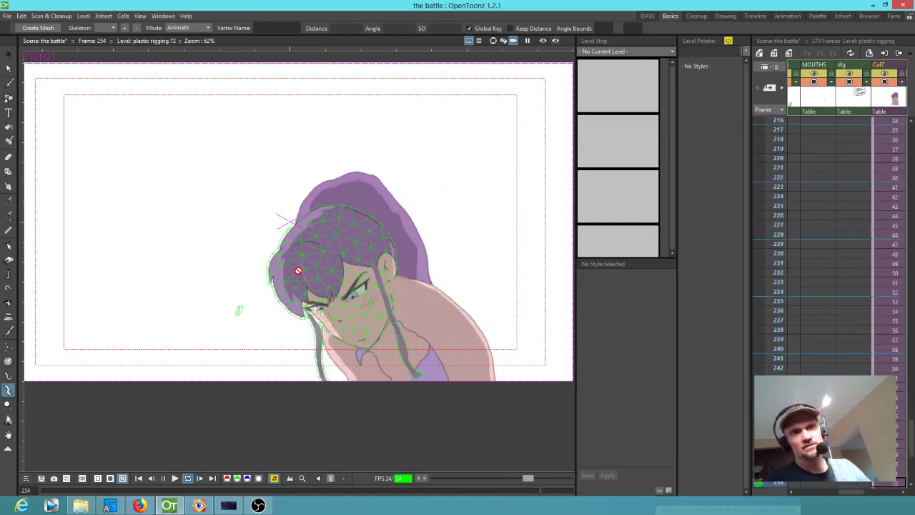
pyautogui.scroll(-1, 297, 267)
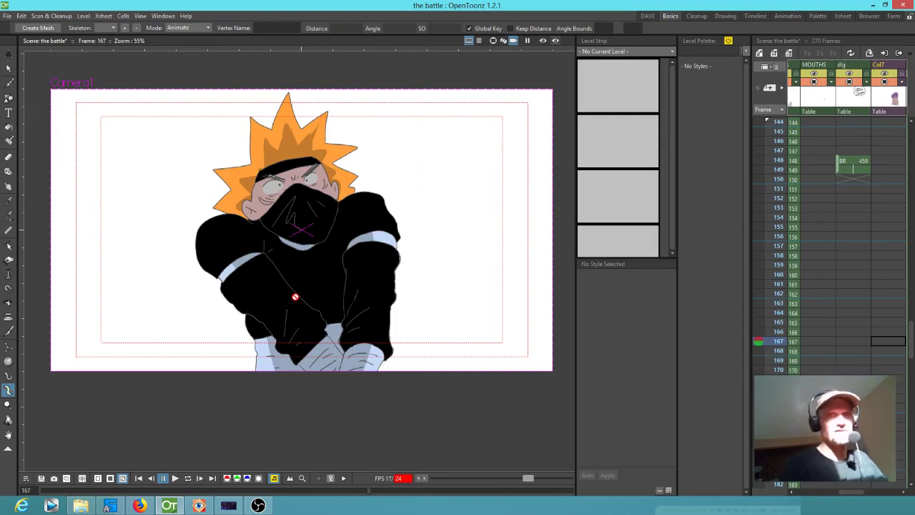
# - Reopen the plastic rigging sub-scene from Col7, hide Col2_mesh's mesh in the viewer, and return to the parent scene
pyautogui.scroll(-3, 834, 317)
pyautogui.hscroll(2, 833, 317)
pyautogui.click(865, 267)
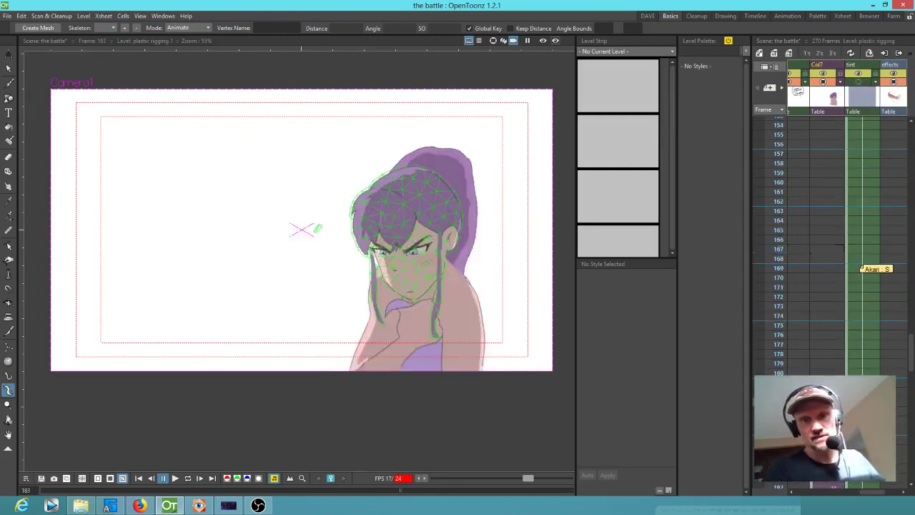
pyautogui.doubleClick(865, 266)
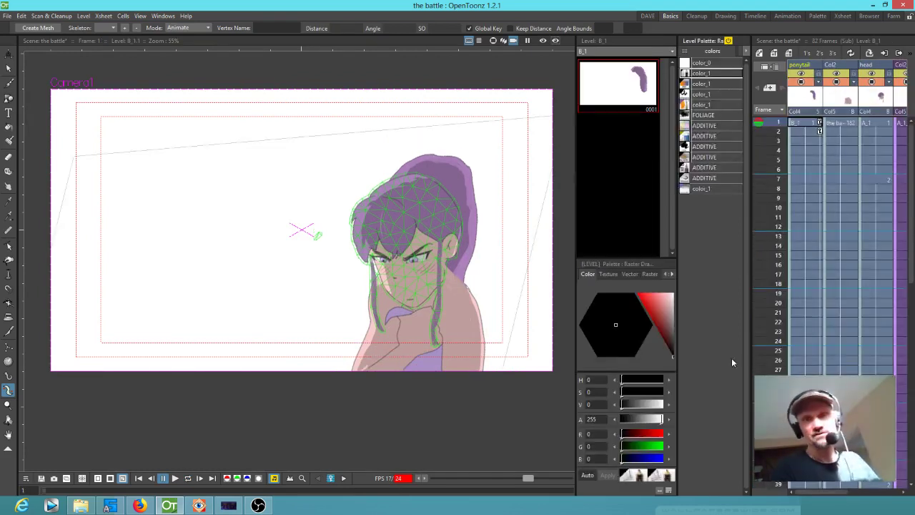
pyautogui.hscroll(2, 880, 123)
pyautogui.hscroll(1, 879, 123)
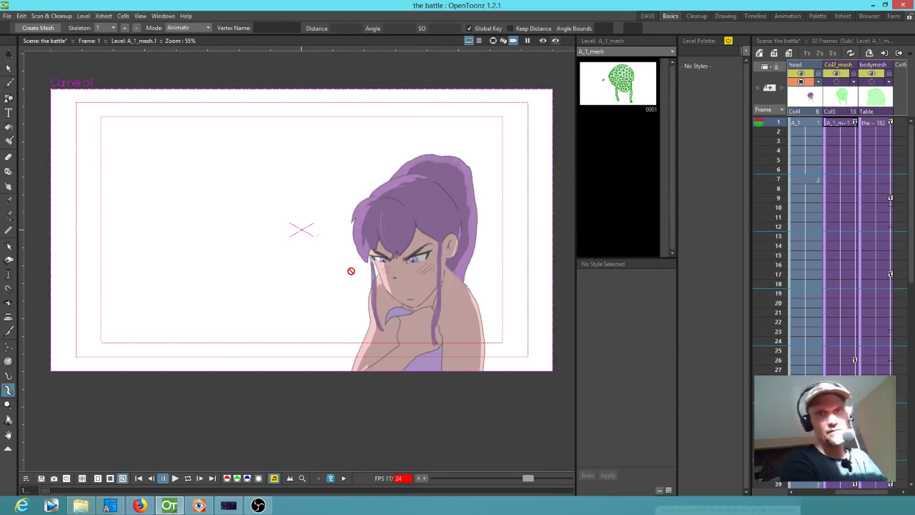
pyautogui.hotkey('alt', 'c')
# - Scrub the parent scene up to frame 192 to compare the drawn shots with the rigged shot starting at frame 183
pyautogui.hscroll(-3, 863, 304)
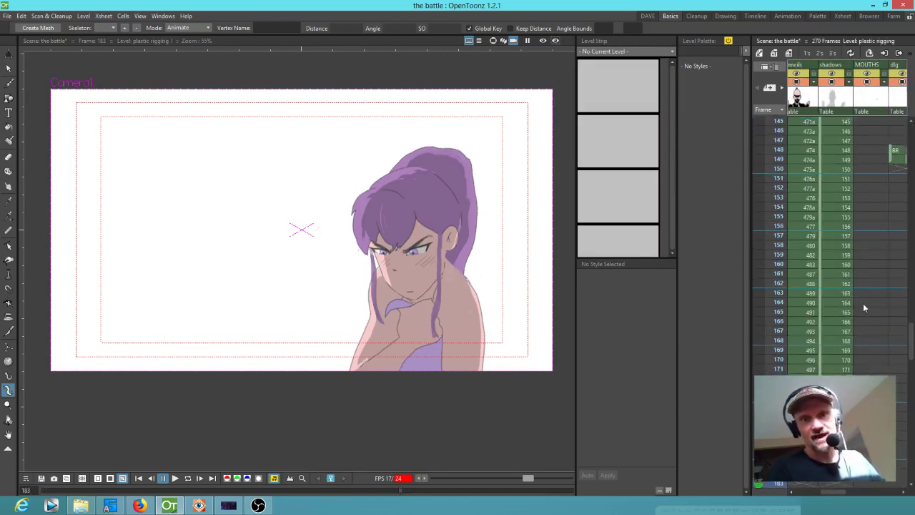
pyautogui.click(779, 168)
pyautogui.moveTo(780, 174); pyautogui.dragTo(759, 415)
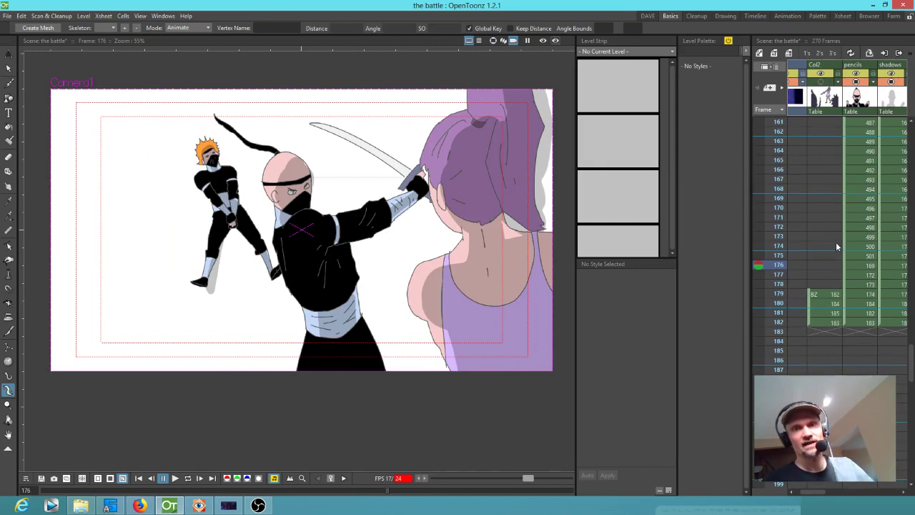
pyautogui.moveTo(775, 269); pyautogui.dragTo(771, 325)
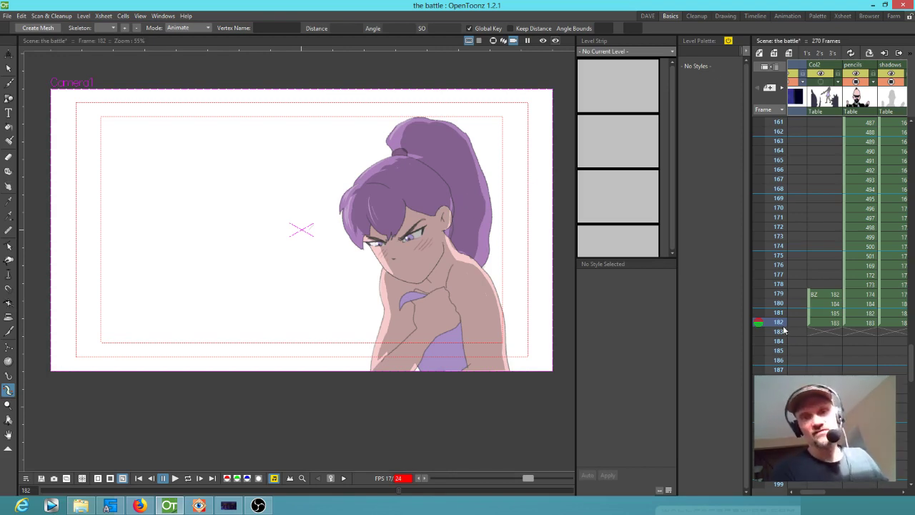
pyautogui.moveTo(776, 276)
pyautogui.mouseDown()
pyautogui.moveTo(766, 352)
pyautogui.moveTo(762, 307)
pyautogui.moveTo(759, 360)
pyautogui.moveTo(739, 256)
pyautogui.moveTo(747, 244)
pyautogui.moveTo(757, 335)
pyautogui.moveTo(755, 326)
pyautogui.mouseUp()
pyautogui.moveTo(770, 267)
pyautogui.mouseDown()
pyautogui.moveTo(778, 260)
pyautogui.moveTo(784, 361)
pyautogui.mouseUp()
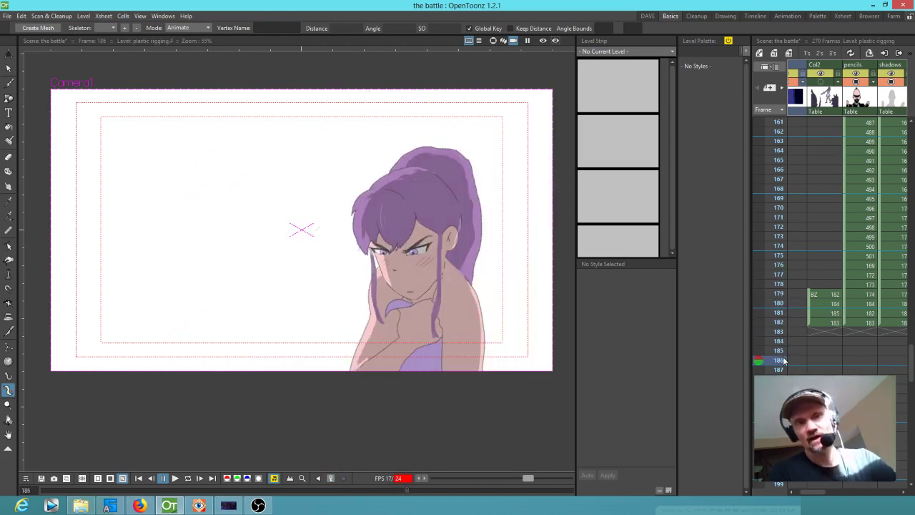
pyautogui.scroll(-3, 785, 361)
pyautogui.moveTo(780, 268)
pyautogui.mouseDown()
pyautogui.moveTo(773, 365)
pyautogui.moveTo(763, 169)
pyautogui.mouseUp()
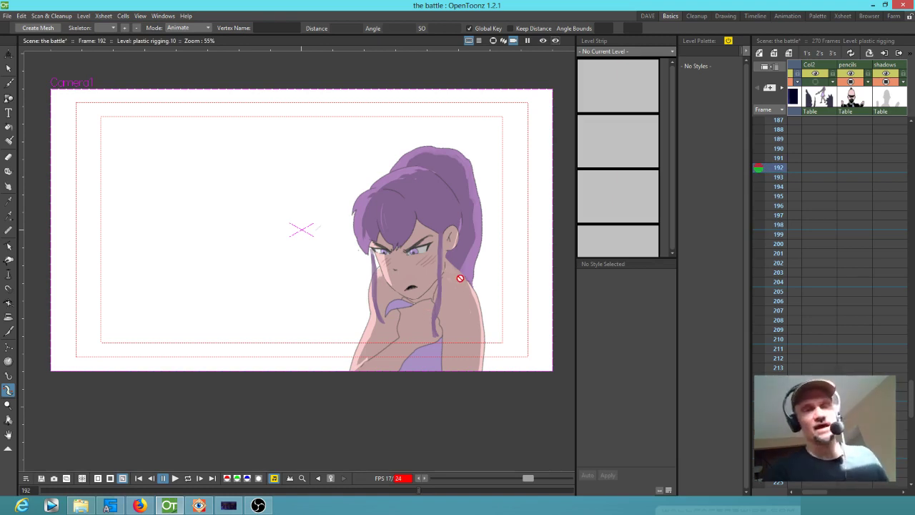
# - Float the Xsheet to view all its columns, dock it back, and browse from the effects column to the earlier dialogue frames
pyautogui.scroll(10, 820, 186)
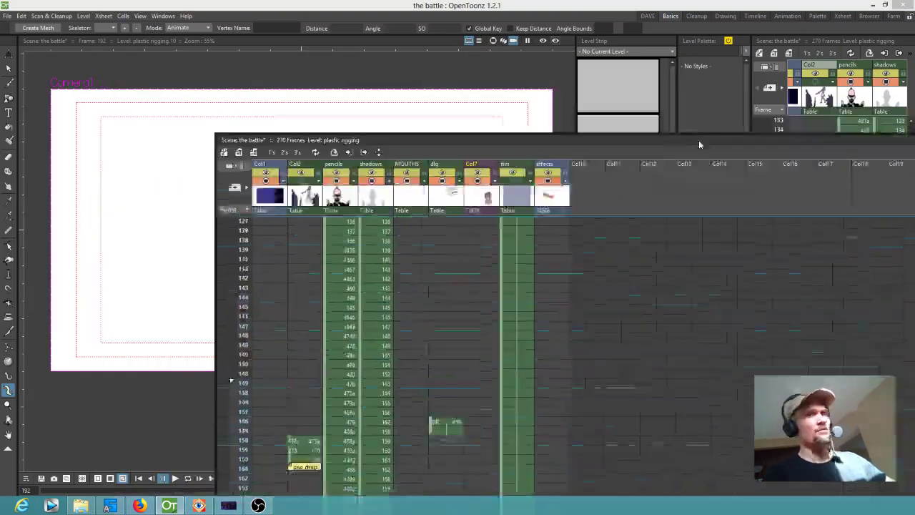
pyautogui.moveTo(699, 140); pyautogui.dragTo(425, 1)
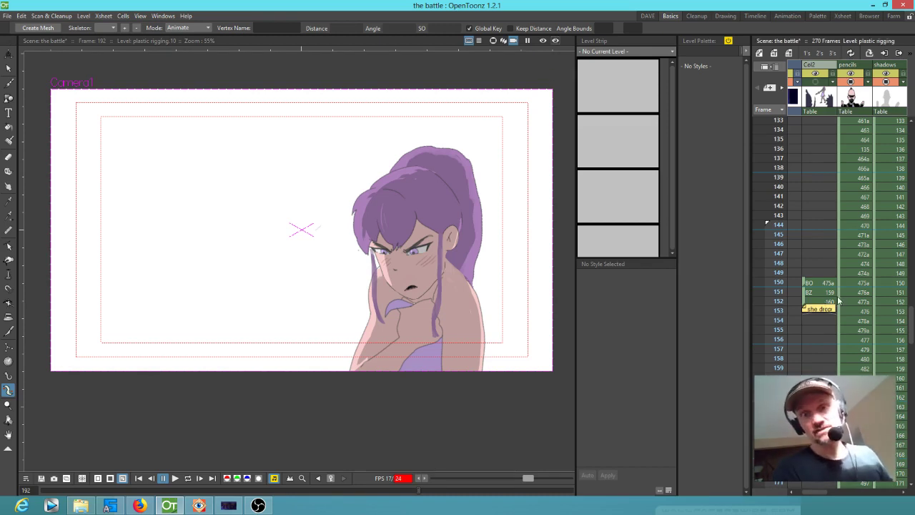
pyautogui.hscroll(-1, 889, 296)
pyautogui.hscroll(5, 848, 301)
pyautogui.scroll(2, 839, 347)
pyautogui.hscroll(3, 799, 335)
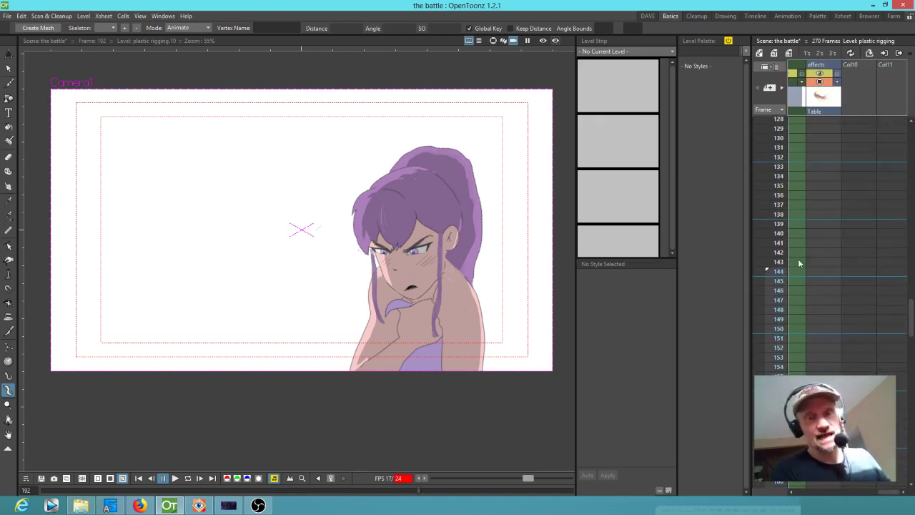
pyautogui.hscroll(-5, 816, 258)
pyautogui.scroll(10, 816, 257)
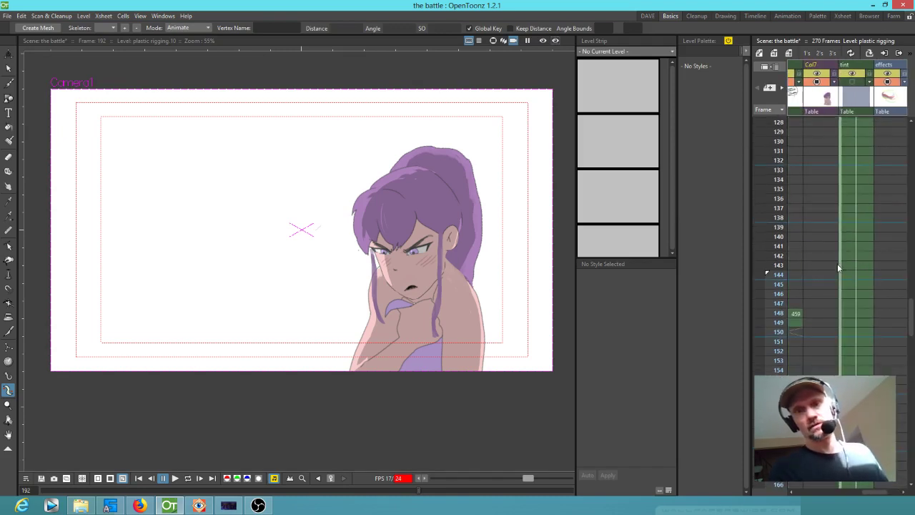
pyautogui.hscroll(-5, 815, 261)
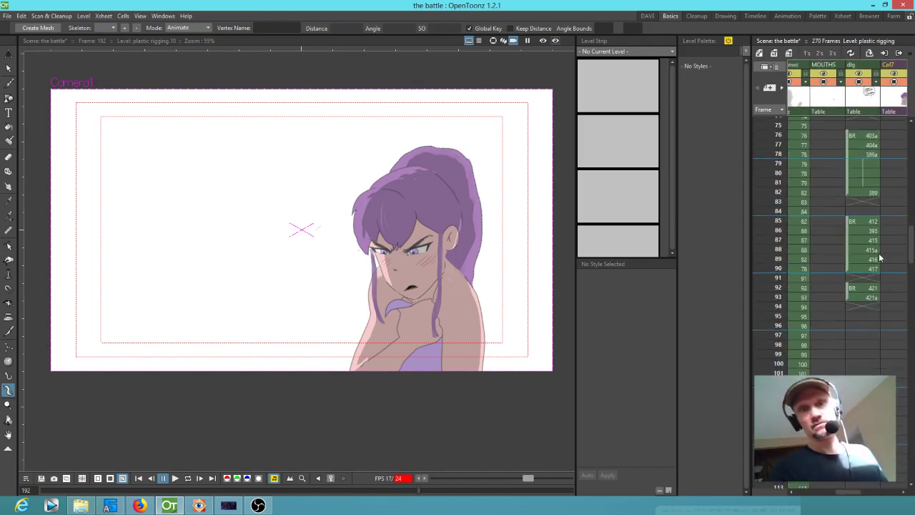
pyautogui.scroll(8, 815, 261)
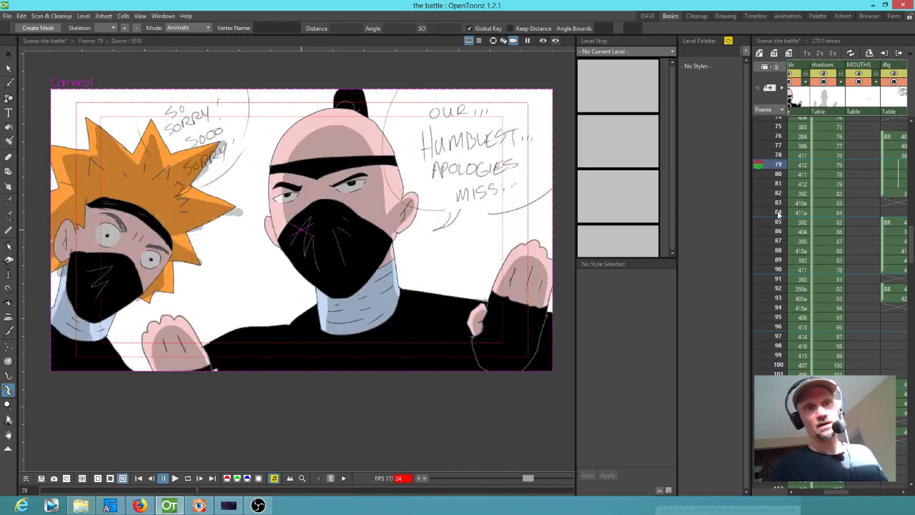
# - Review the shots from frame 79 to frame 112, and briefly preview frame 112 with its tint
pyautogui.click(776, 226)
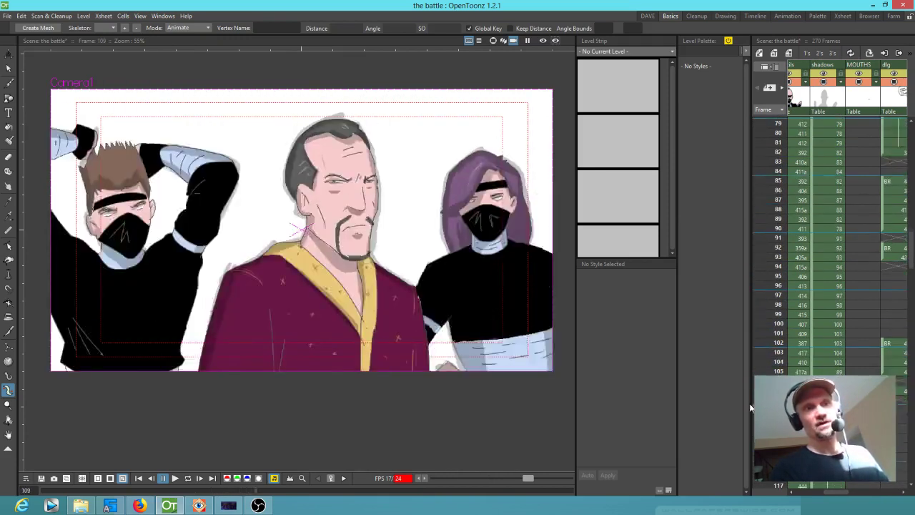
pyautogui.click(782, 364)
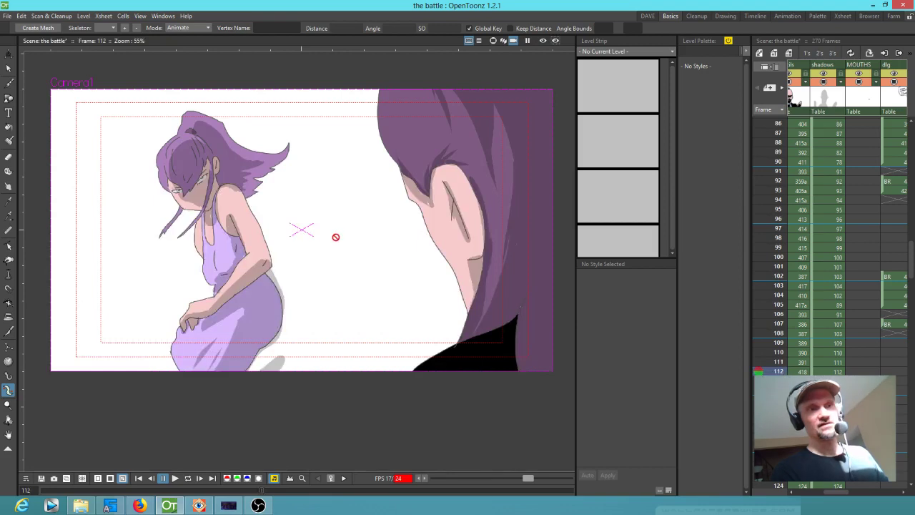
pyautogui.click(543, 40)
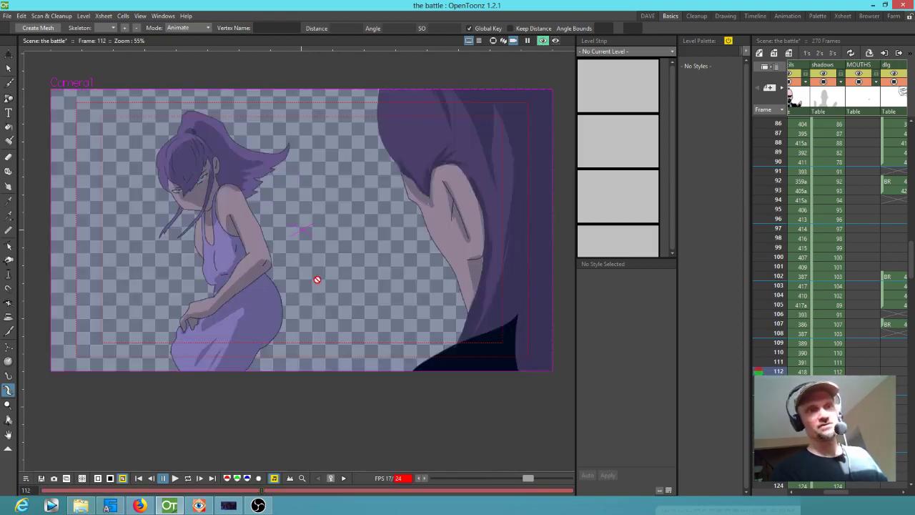
pyautogui.click(543, 40)
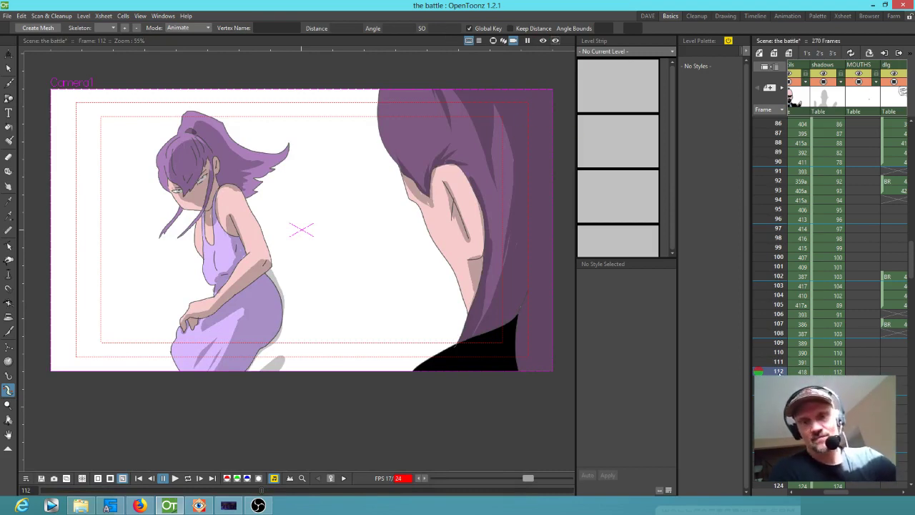
# - Clear the held drawing from the shadows column at frame 117 and check the neighbouring frames
pyautogui.press('.')
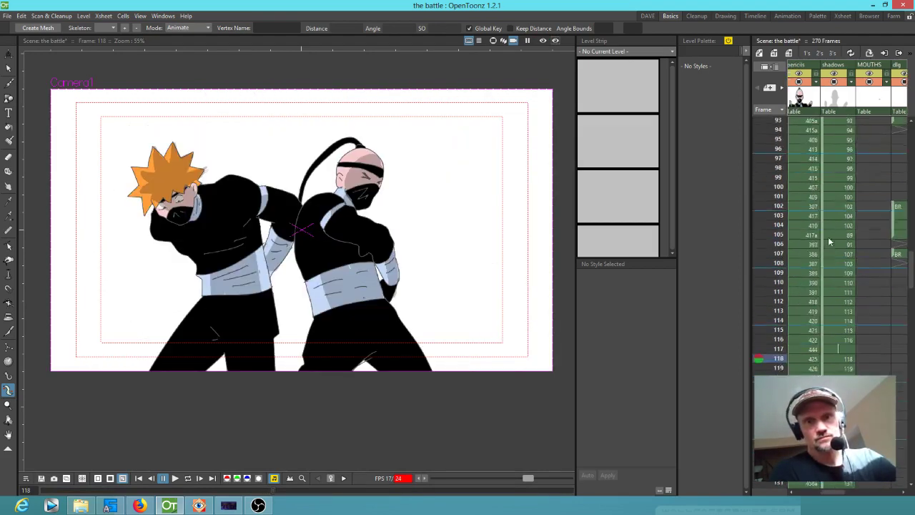
pyautogui.moveTo(786, 319)
pyautogui.mouseDown()
pyautogui.moveTo(771, 350)
pyautogui.moveTo(770, 322)
pyautogui.mouseUp()
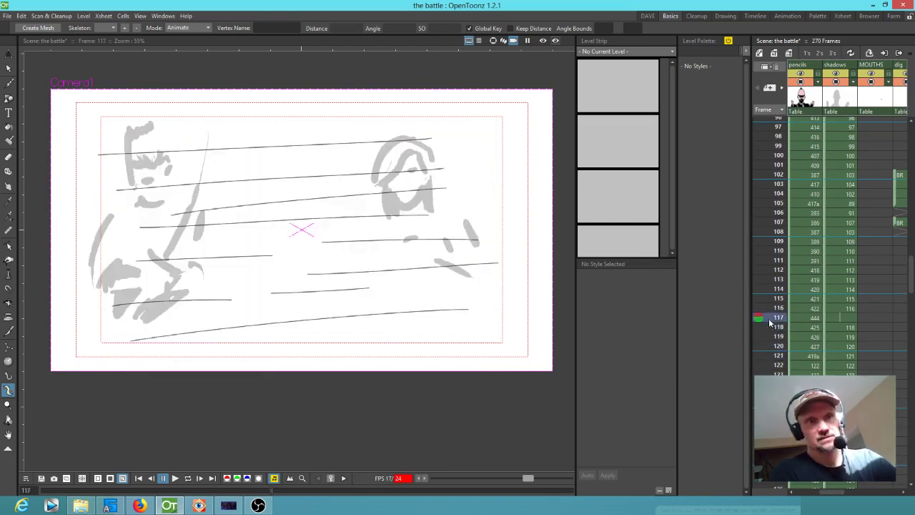
pyautogui.click(840, 320)
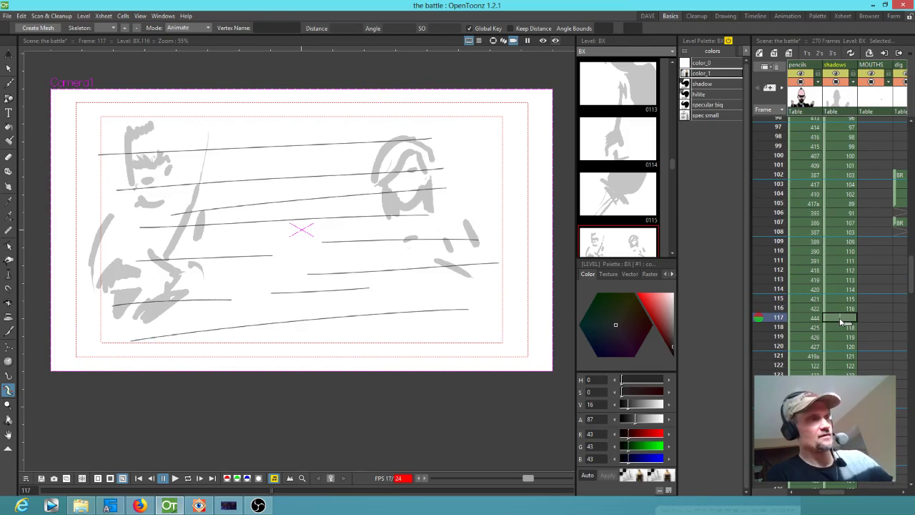
pyautogui.click(778, 308)
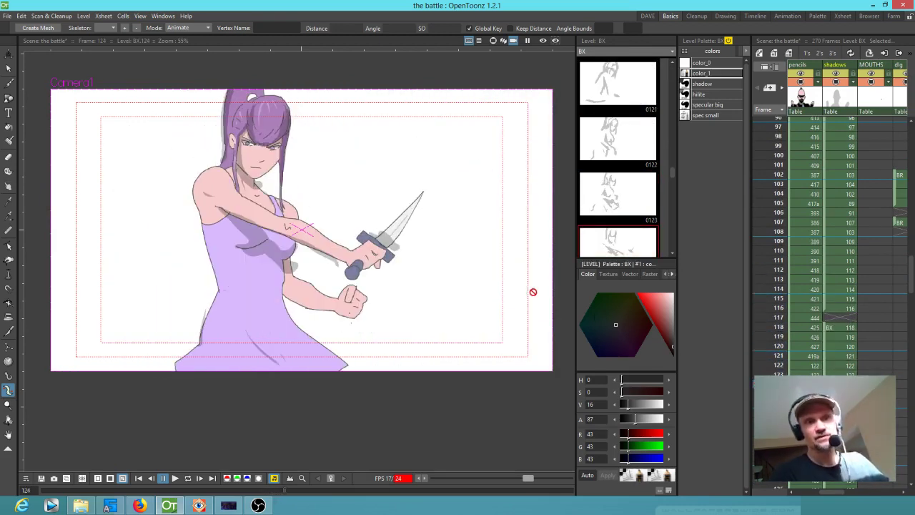
# - Review the frames up to 130, select the pencils cell there, and choose the color_2 style in its level palette
pyautogui.scroll(-2, 533, 292)
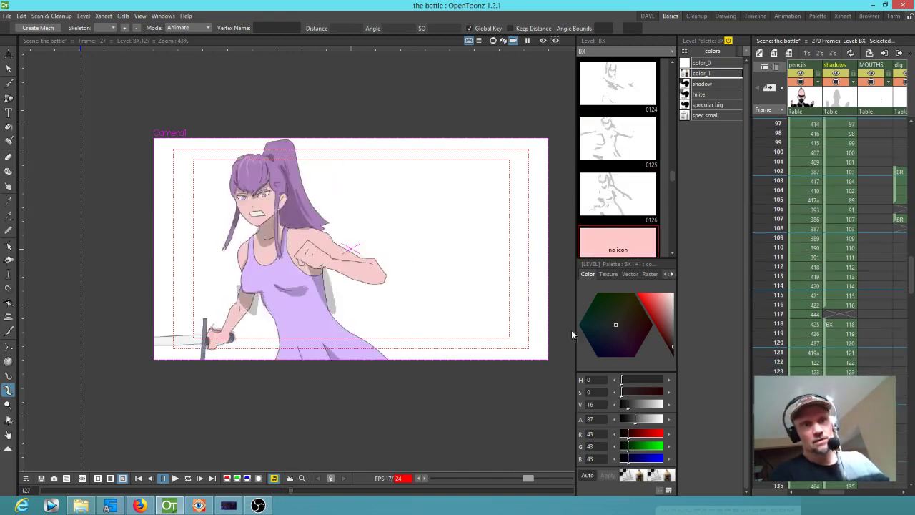
pyautogui.scroll(-1, 571, 334)
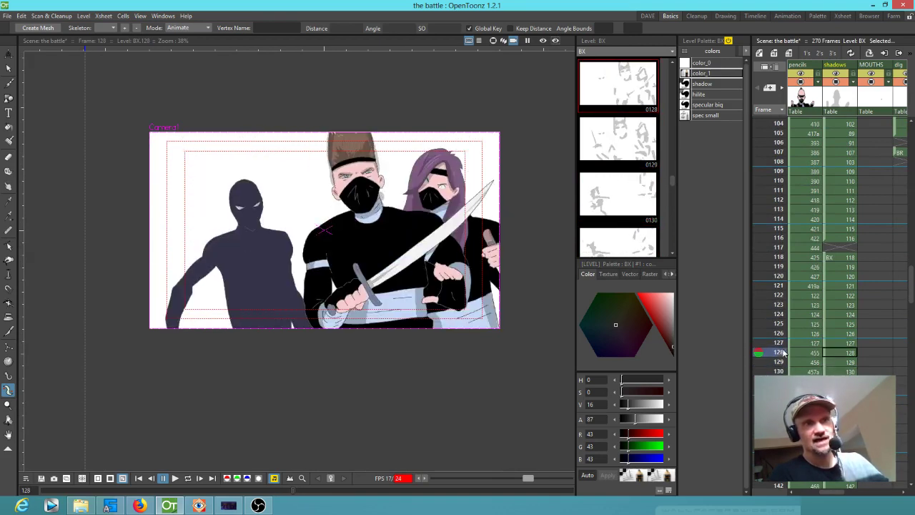
pyautogui.click(816, 372)
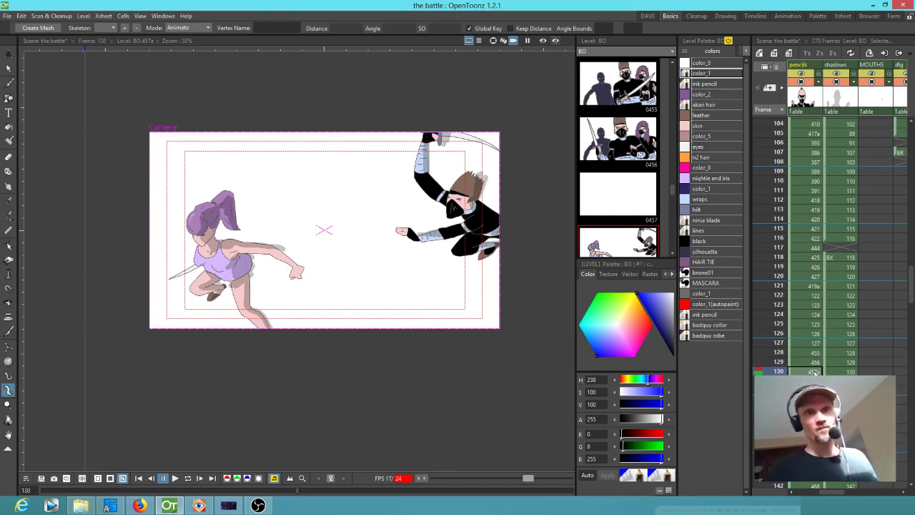
pyautogui.click(707, 94)
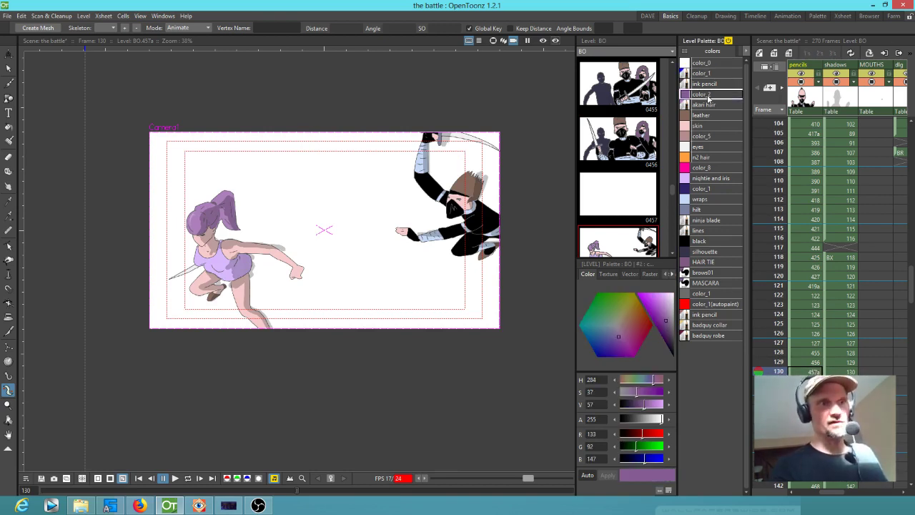
# - Try the Brush and Zoom tools with the color_1 style on the pencils drawing at frame 130
pyautogui.press('b')
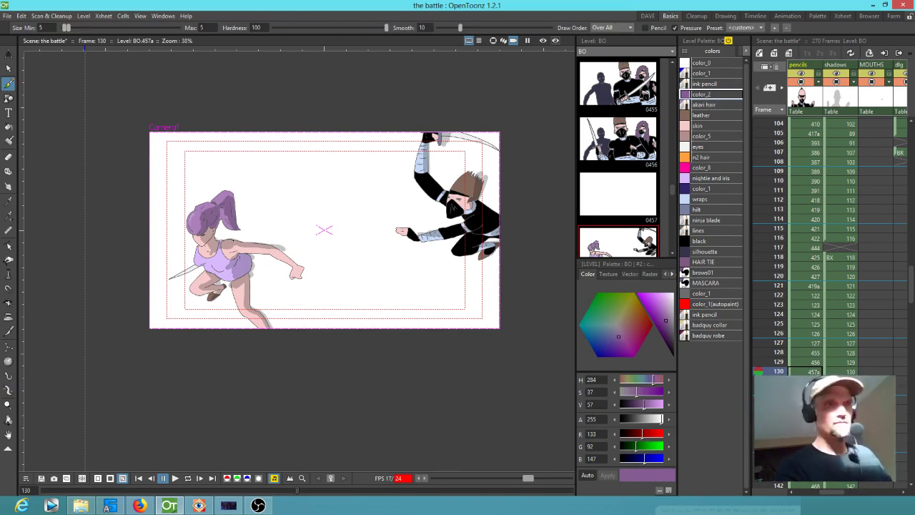
pyautogui.click(814, 372)
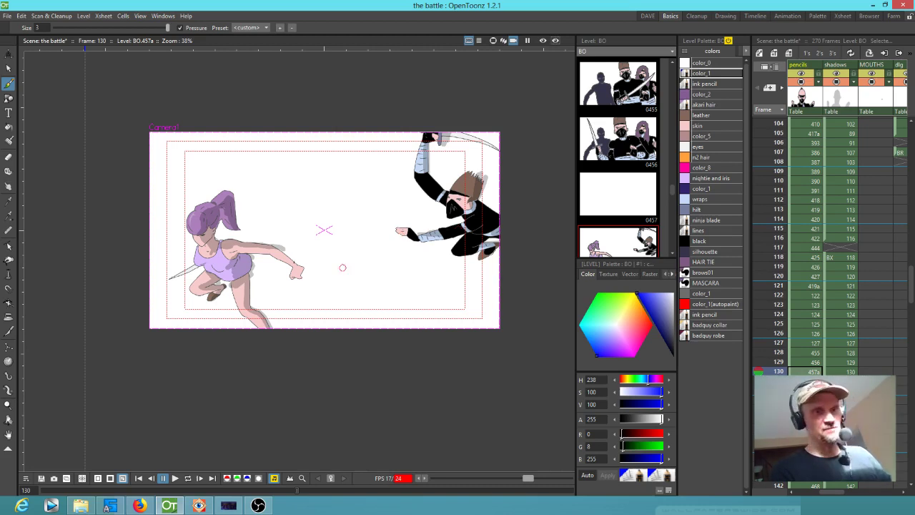
pyautogui.hotkey('shift', 'space')
pyautogui.moveTo(348, 229); pyautogui.dragTo(362, 224)
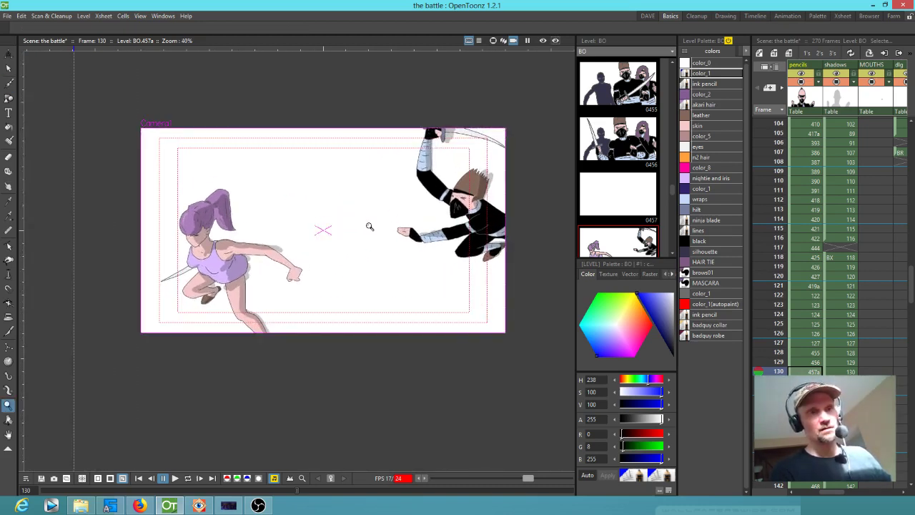
pyautogui.hotkey('shift', 'space')
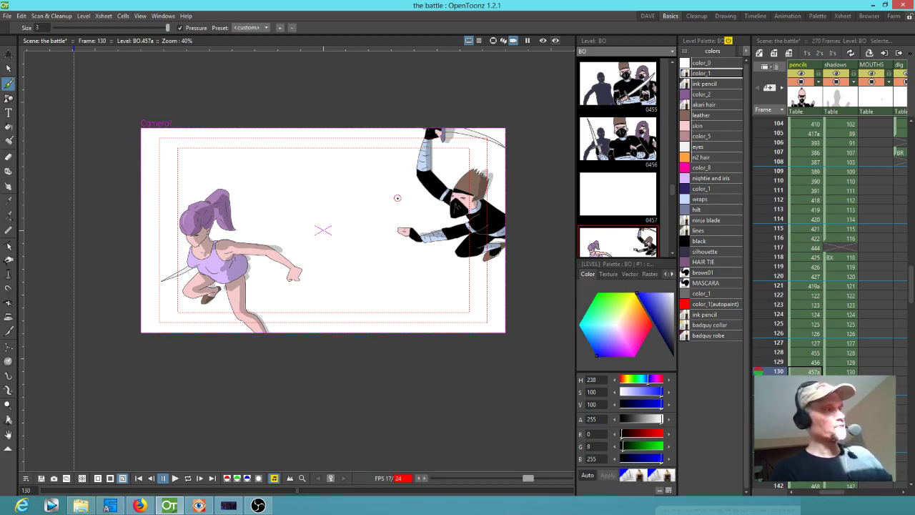
pyautogui.moveTo(389, 201)
pyautogui.mouseDown()
pyautogui.moveTo(292, 260)
pyautogui.moveTo(416, 191)
pyautogui.moveTo(388, 188)
pyautogui.mouseUp()
pyautogui.moveTo(451, 163)
pyautogui.mouseDown()
pyautogui.moveTo(481, 174)
pyautogui.moveTo(402, 209)
pyautogui.moveTo(412, 211)
pyautogui.mouseUp()
pyautogui.scroll(2, 403, 208)
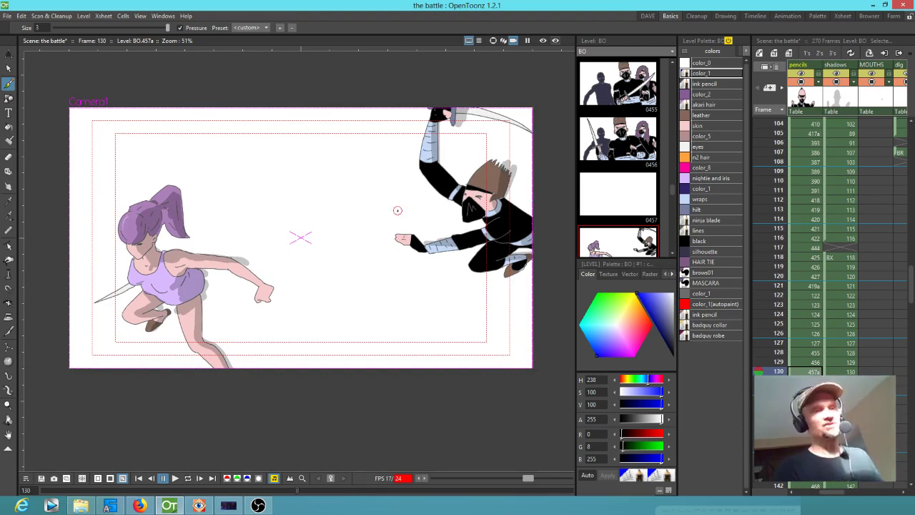
# - Look up the Zoom Tool's assigned shortcut by searching for "zoom" in the shortcut configuration
pyautogui.click(7, 16)
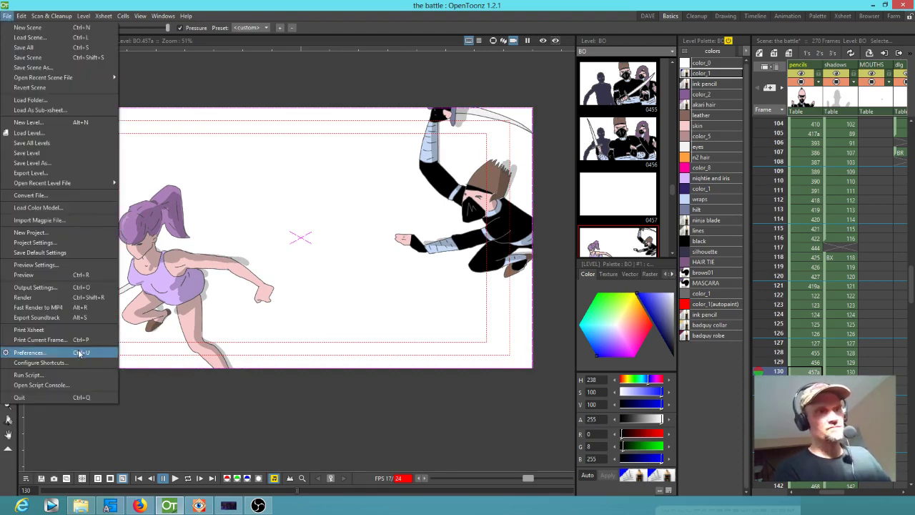
pyautogui.click(43, 363)
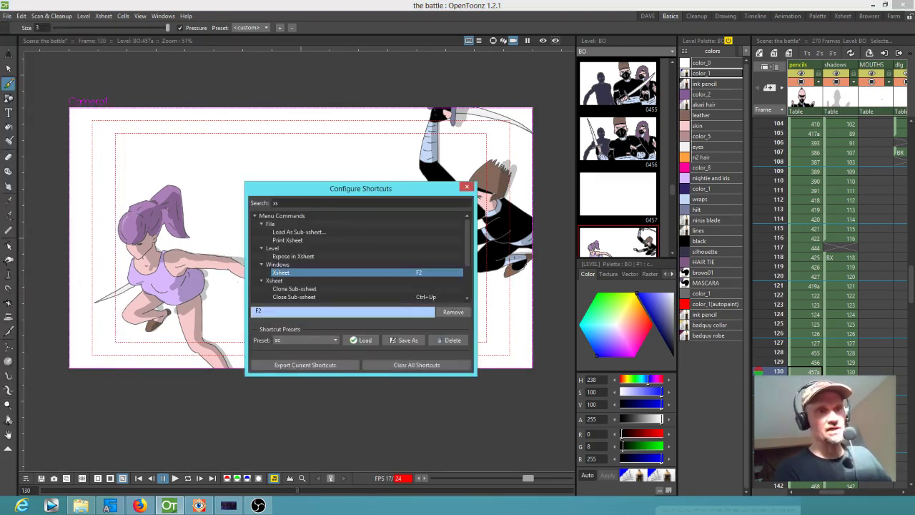
pyautogui.click(280, 203)
pyautogui.write('zoom')
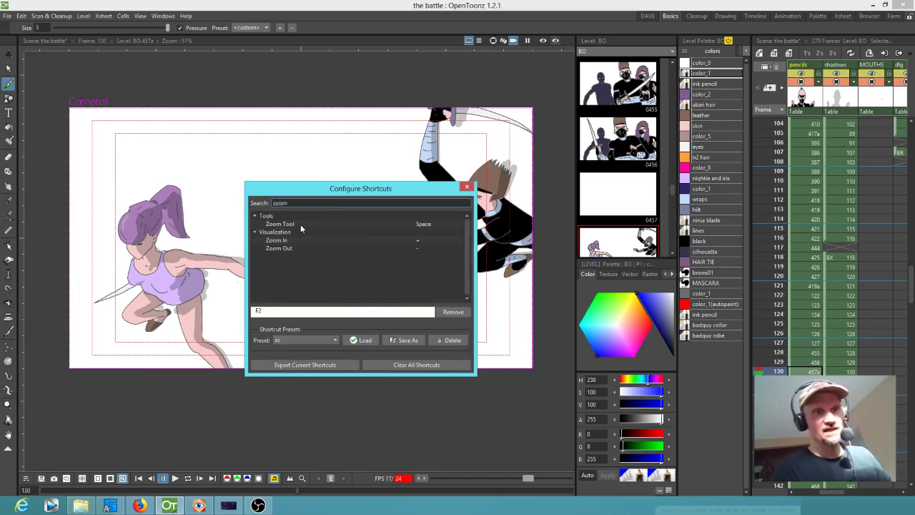
pyautogui.click(301, 224)
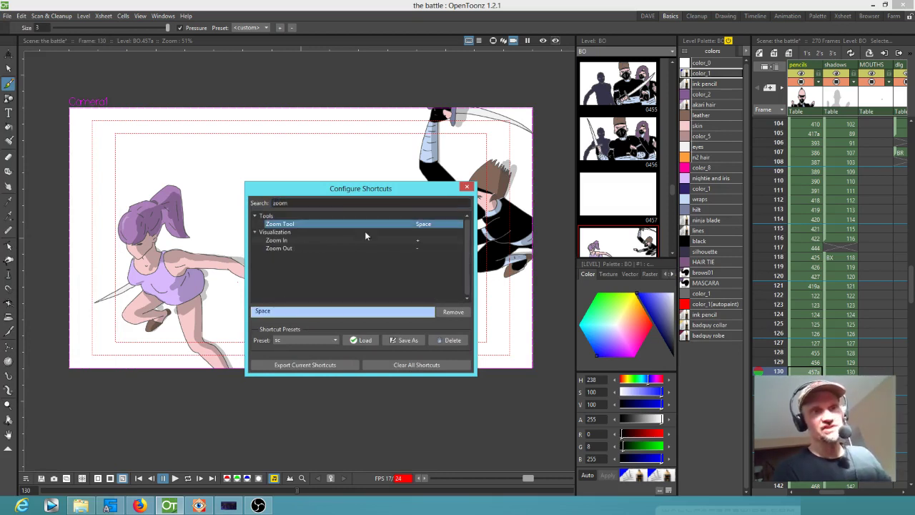
pyautogui.click(467, 186)
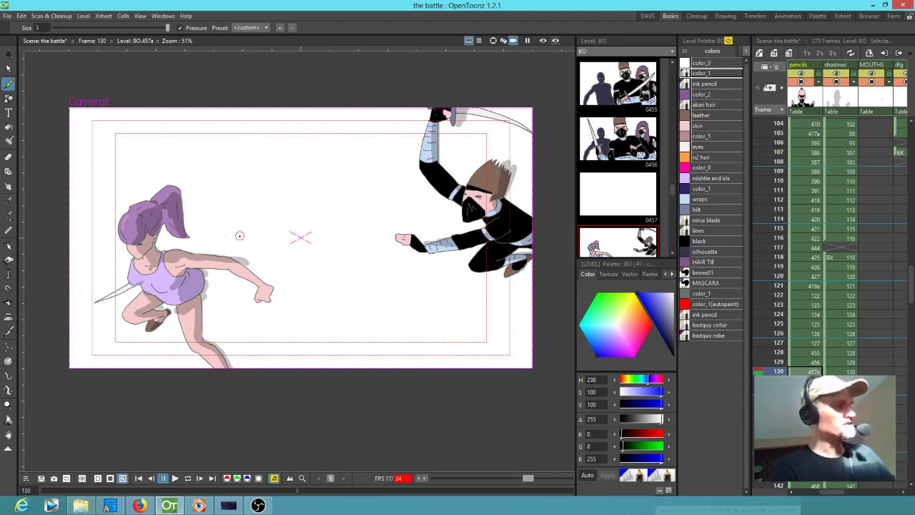
# - Switch between the Zoom and Brush tools and magnify the purple-haired woman at frame 130
pyautogui.hotkey('shift', 'space')
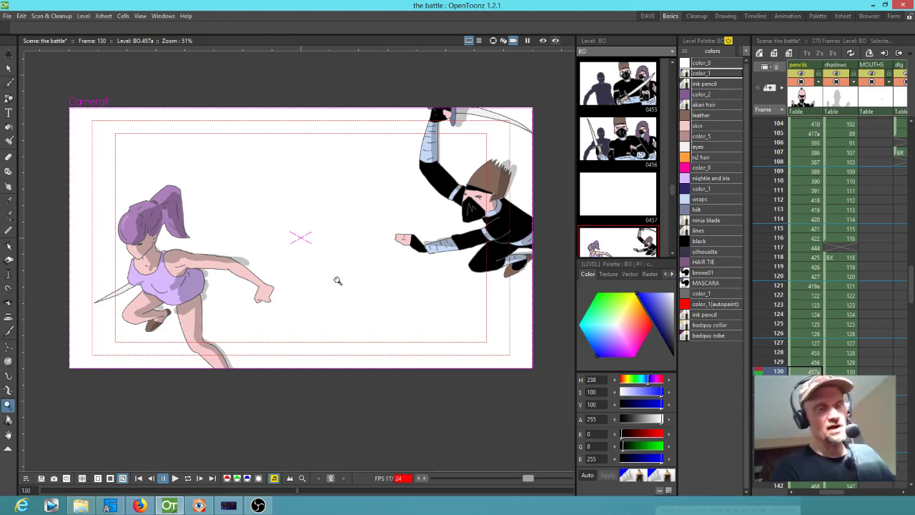
pyautogui.moveTo(265, 265)
pyautogui.mouseDown()
pyautogui.moveTo(281, 241)
pyautogui.moveTo(280, 268)
pyautogui.mouseUp()
pyautogui.press('b')
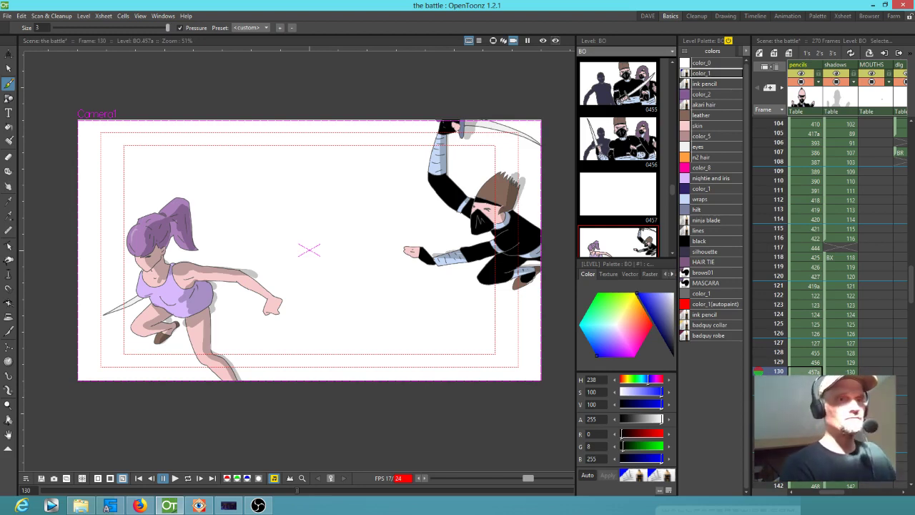
pyautogui.moveTo(303, 225)
pyautogui.mouseDown()
pyautogui.moveTo(360, 239)
pyautogui.moveTo(344, 224)
pyautogui.moveTo(365, 197)
pyautogui.moveTo(322, 257)
pyautogui.mouseUp()
pyautogui.moveTo(392, 214)
pyautogui.mouseDown()
pyautogui.moveTo(356, 231)
pyautogui.moveTo(388, 243)
pyautogui.moveTo(374, 217)
pyautogui.mouseUp()
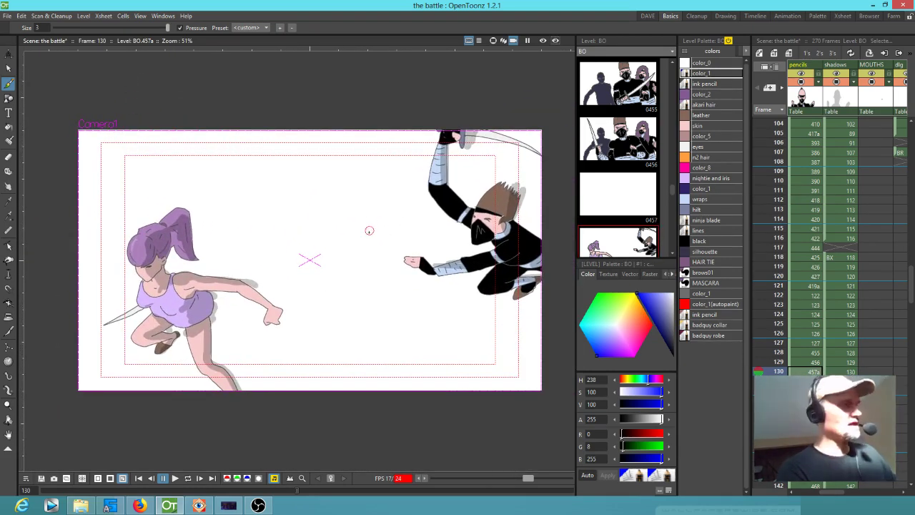
pyautogui.hotkey('shift', 'space')
pyautogui.moveTo(351, 271)
pyautogui.mouseDown()
pyautogui.moveTo(402, 232)
pyautogui.moveTo(379, 258)
pyautogui.moveTo(268, 284)
pyautogui.moveTo(265, 224)
pyautogui.moveTo(271, 247)
pyautogui.moveTo(347, 260)
pyautogui.moveTo(257, 228)
pyautogui.moveTo(351, 260)
pyautogui.mouseUp()
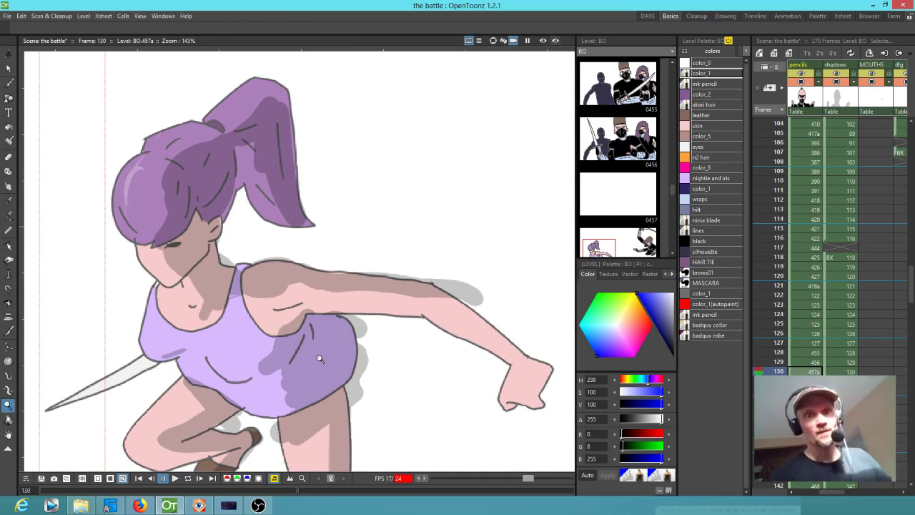
# - Paint a test brush stroke beside the woman's ear with the color_2 style, and undo it
pyautogui.click(705, 94)
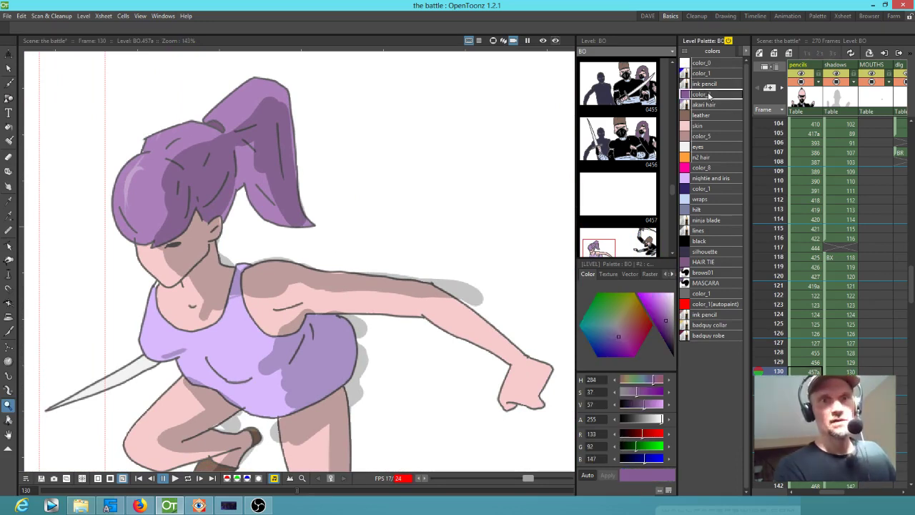
pyautogui.press('b')
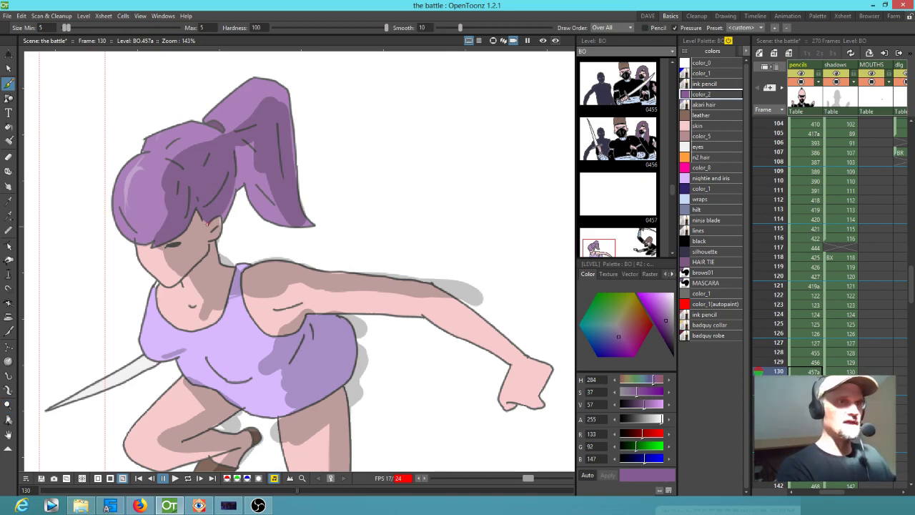
pyautogui.moveTo(206, 216); pyautogui.dragTo(207, 233)
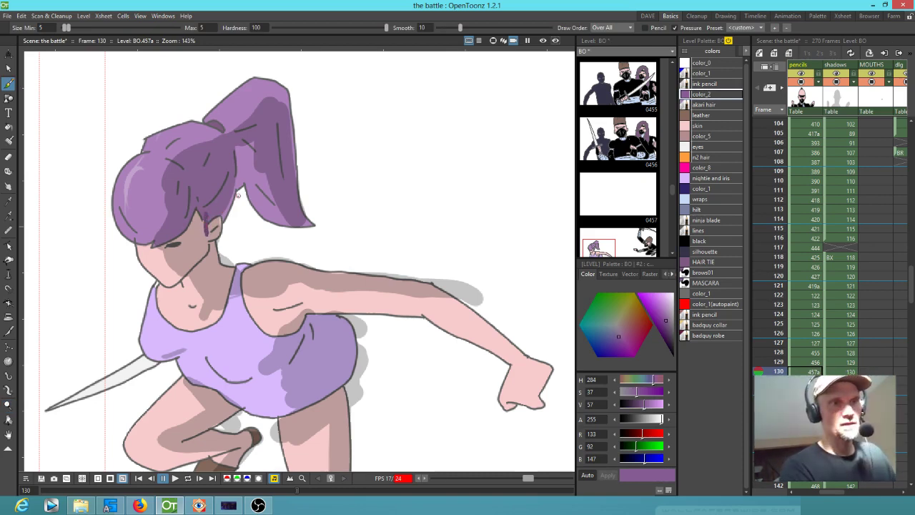
pyautogui.hotkey('ctrl', 'z')
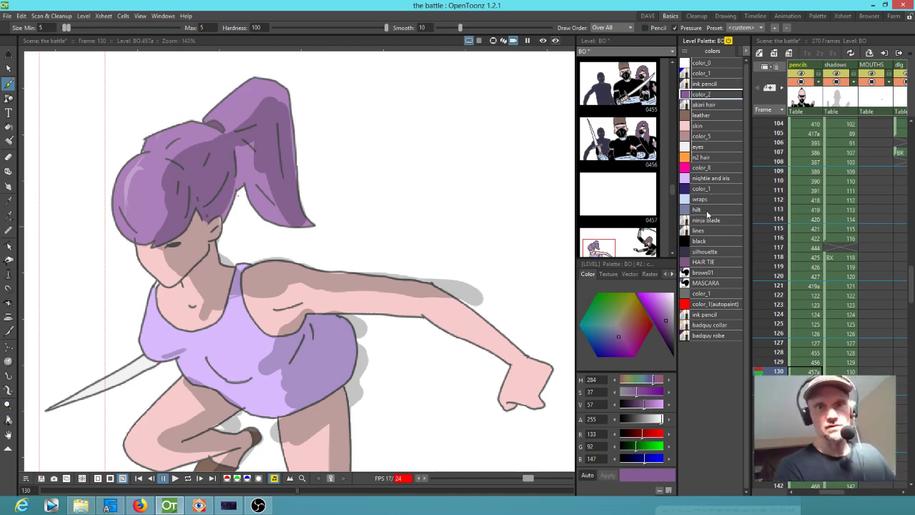
# - Select the akari hair style, try its existing brush and the raster preset "brush" near the woman's ear, and undo the test stroke
pyautogui.click(712, 105)
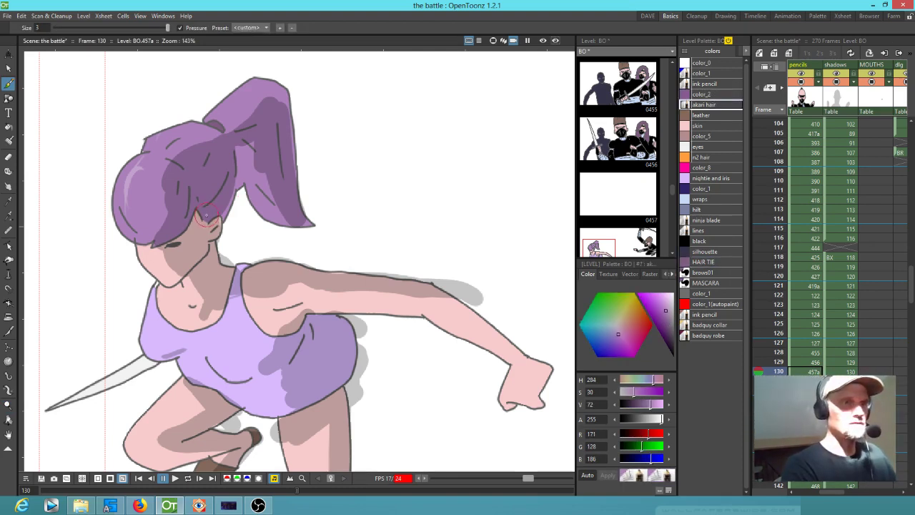
pyautogui.moveTo(205, 217)
pyautogui.mouseDown()
pyautogui.moveTo(206, 248)
pyautogui.moveTo(218, 219)
pyautogui.mouseUp()
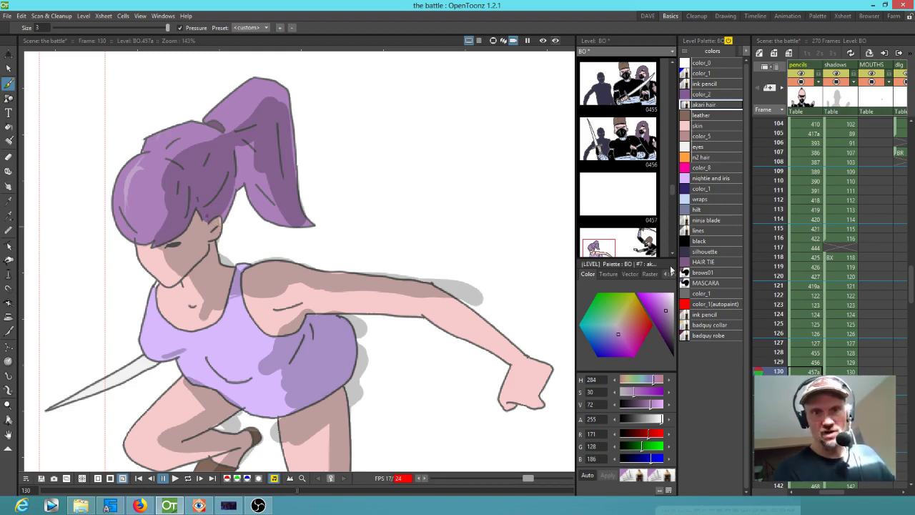
pyautogui.click(649, 275)
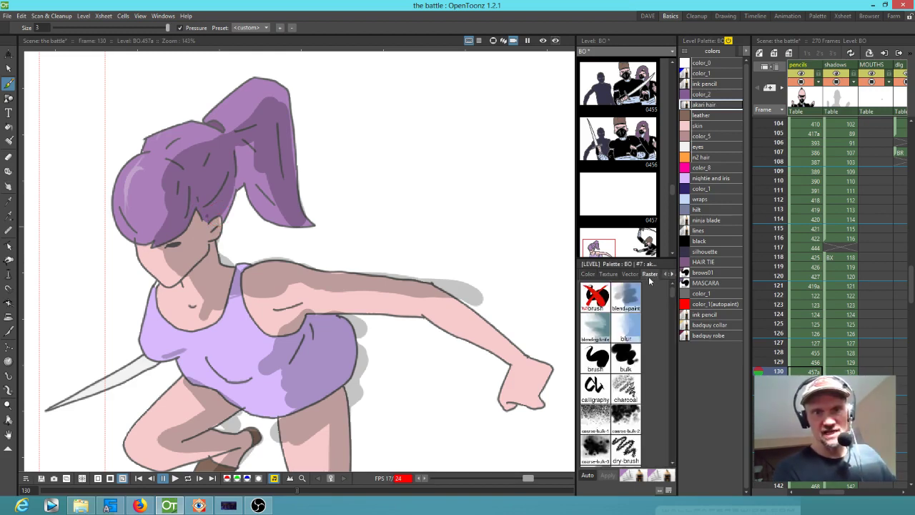
pyautogui.moveTo(670, 302); pyautogui.dragTo(675, 294)
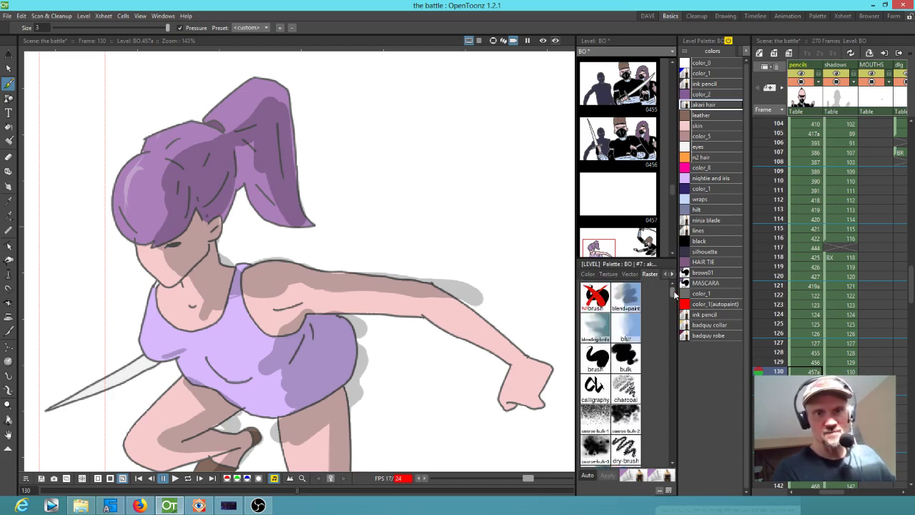
pyautogui.click(595, 358)
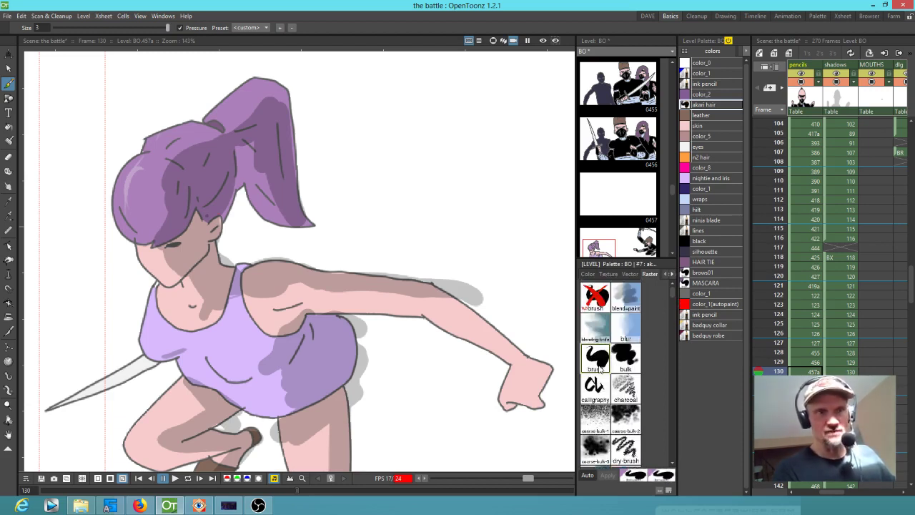
pyautogui.moveTo(208, 223)
pyautogui.mouseDown()
pyautogui.moveTo(203, 248)
pyautogui.moveTo(214, 272)
pyautogui.mouseUp()
pyautogui.hotkey('ctrl', 'z')
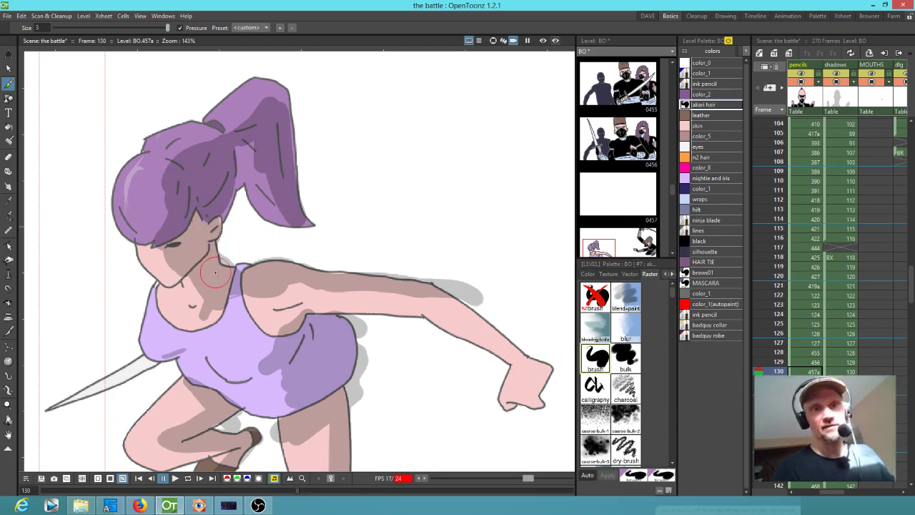
# - Give akari hair the raster graphite pencil preset, set the brush size to 0, and draw a loose hair strand on each side of the face
pyautogui.moveTo(674, 294); pyautogui.dragTo(676, 327)
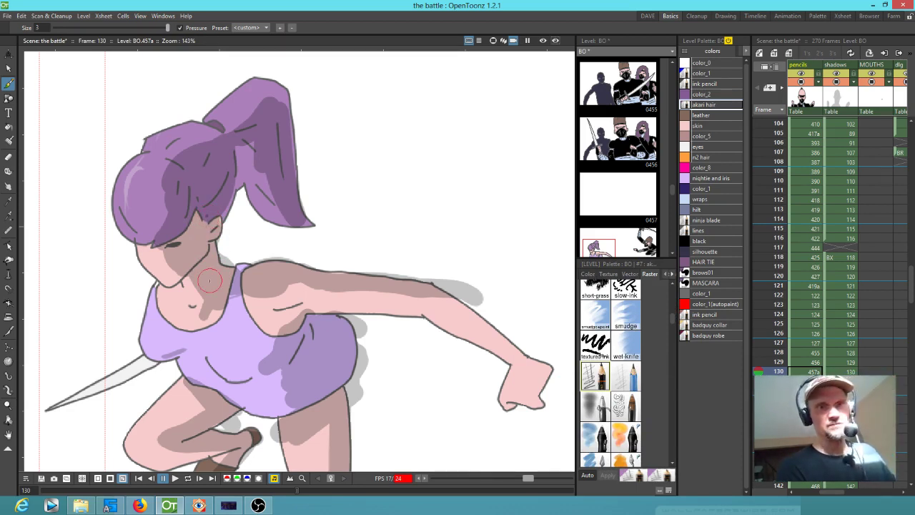
pyautogui.click(39, 27)
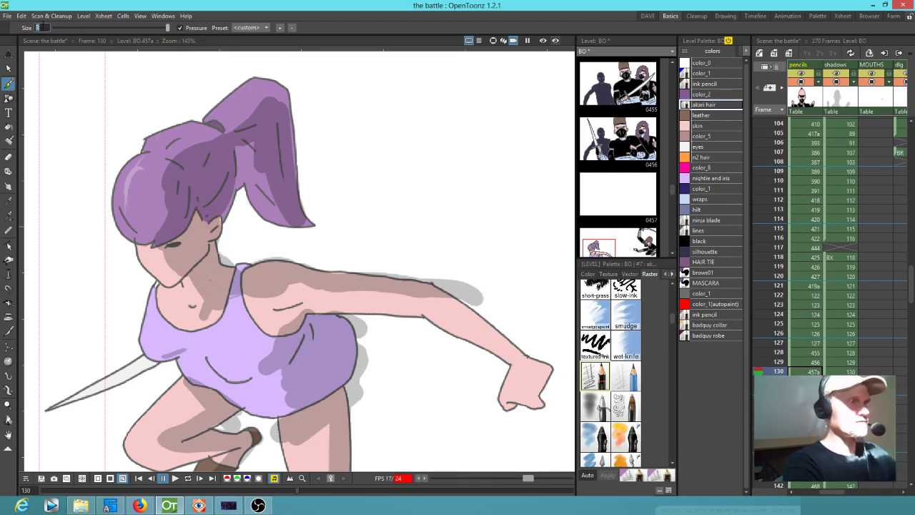
pyautogui.write('0')
pyautogui.press('Return')
pyautogui.moveTo(206, 231)
pyautogui.mouseDown()
pyautogui.moveTo(213, 270)
pyautogui.moveTo(205, 216)
pyautogui.moveTo(217, 332)
pyautogui.moveTo(214, 300)
pyautogui.mouseUp()
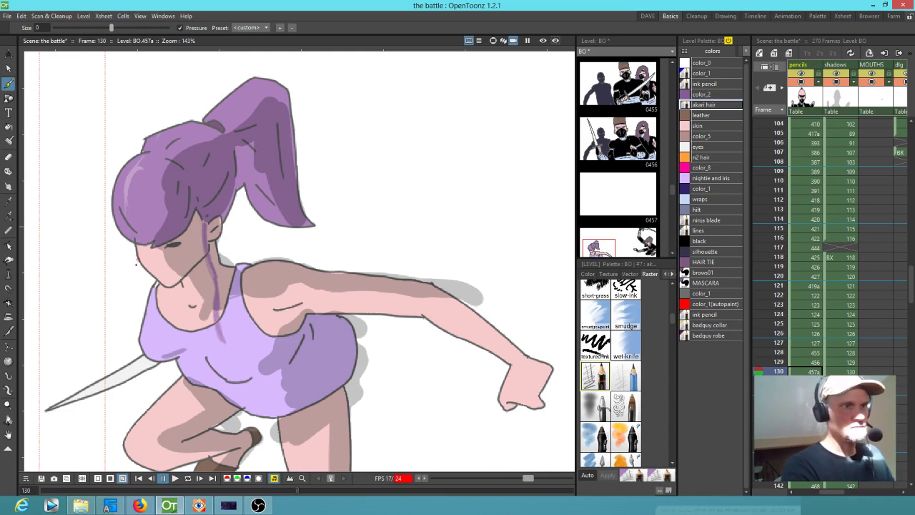
pyautogui.moveTo(139, 262)
pyautogui.mouseDown()
pyautogui.moveTo(137, 302)
pyautogui.moveTo(142, 266)
pyautogui.mouseUp()
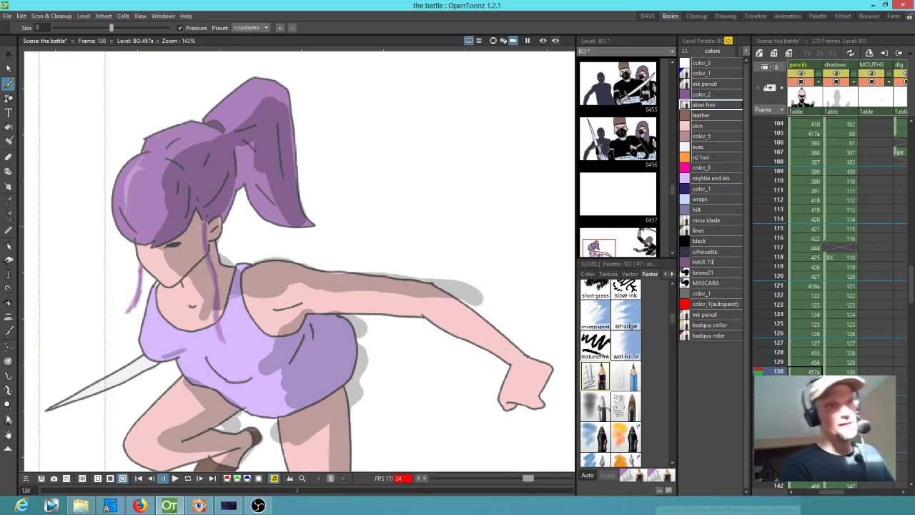
# - Change akari hair to the black ink brush raster preset and paint over both loose hair strands at frame 130
pyautogui.scroll(-2, 236, 284)
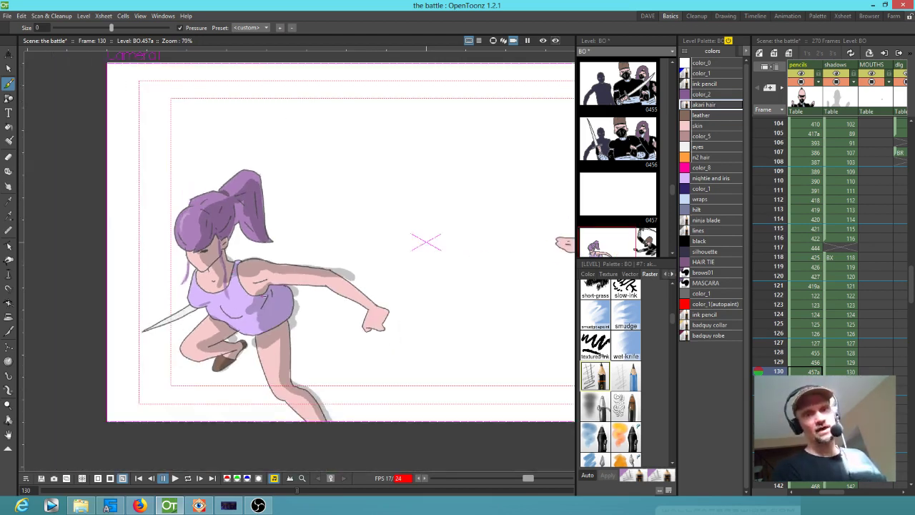
pyautogui.scroll(2, 265, 293)
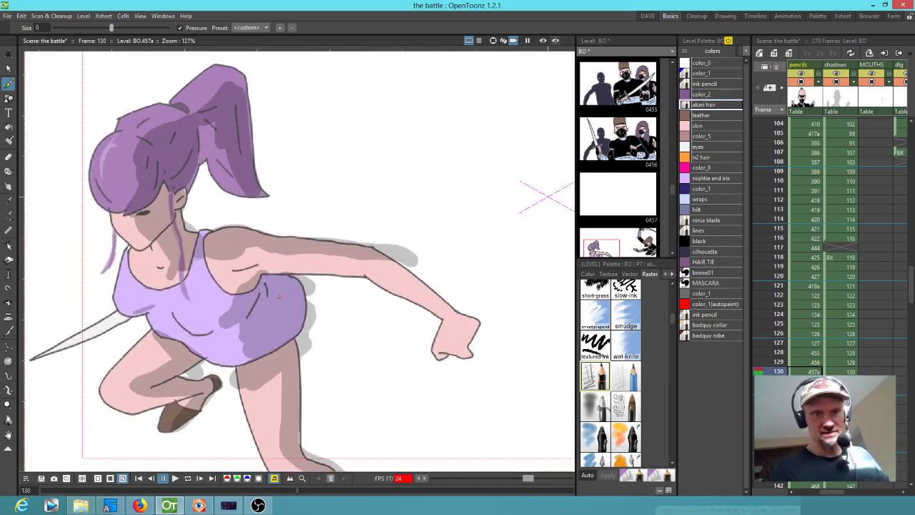
pyautogui.moveTo(676, 321); pyautogui.dragTo(677, 329)
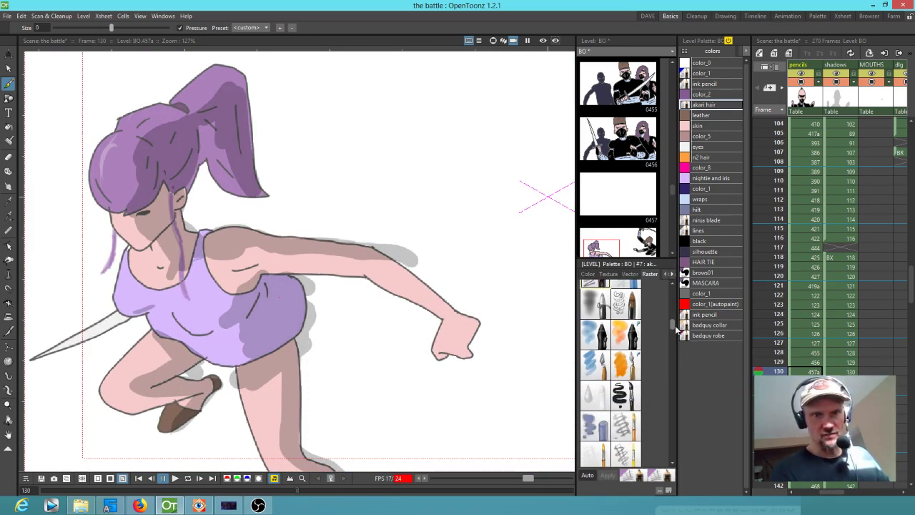
pyautogui.click(631, 401)
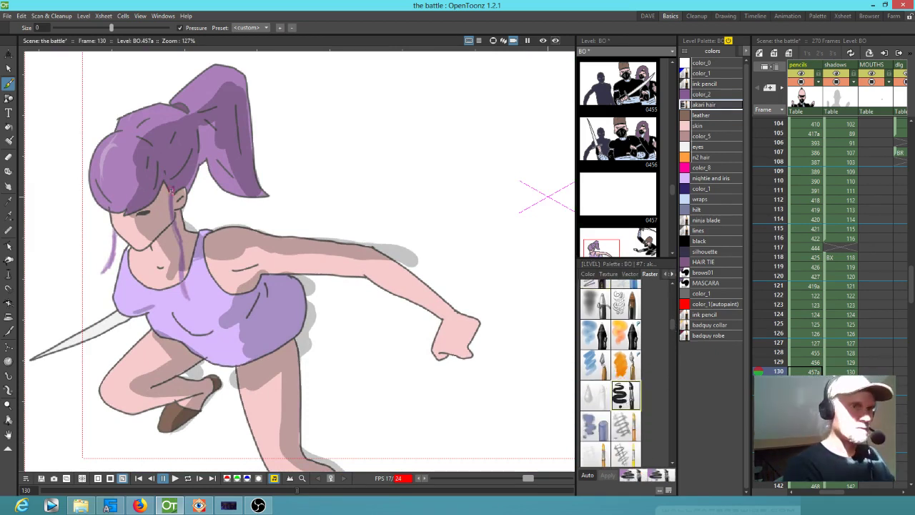
pyautogui.moveTo(172, 190); pyautogui.dragTo(182, 282)
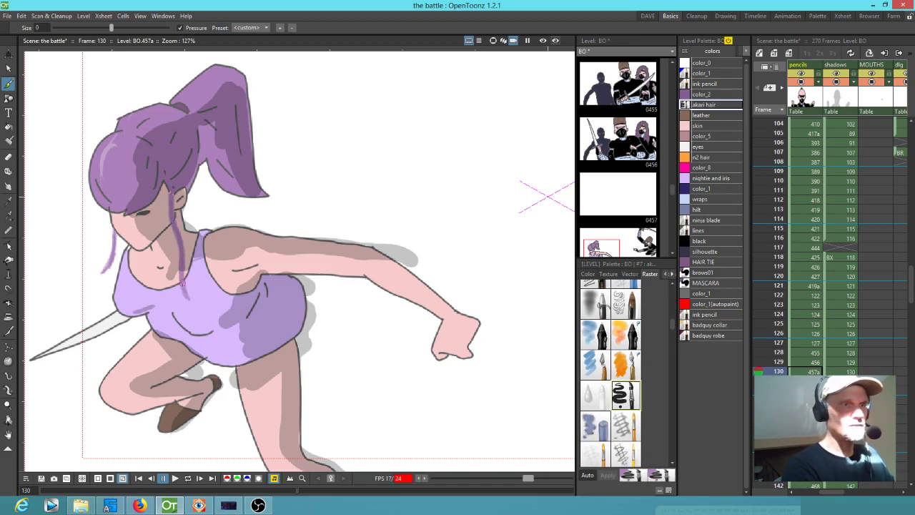
pyautogui.moveTo(114, 232); pyautogui.dragTo(104, 259)
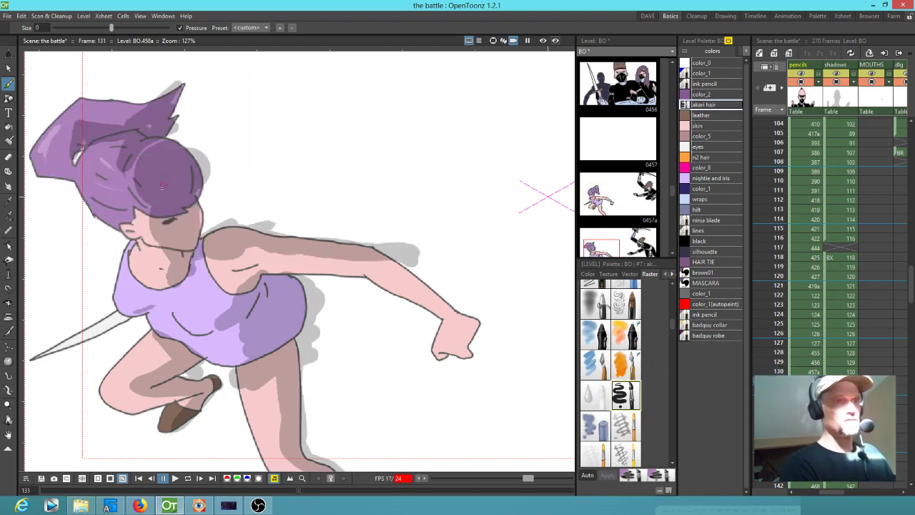
# - Paint a loose akari hair strand on each side of the face at frame 131, undoing and redoing the first stroke
pyautogui.moveTo(134, 215)
pyautogui.mouseDown()
pyautogui.moveTo(135, 229)
pyautogui.moveTo(85, 289)
pyautogui.mouseUp()
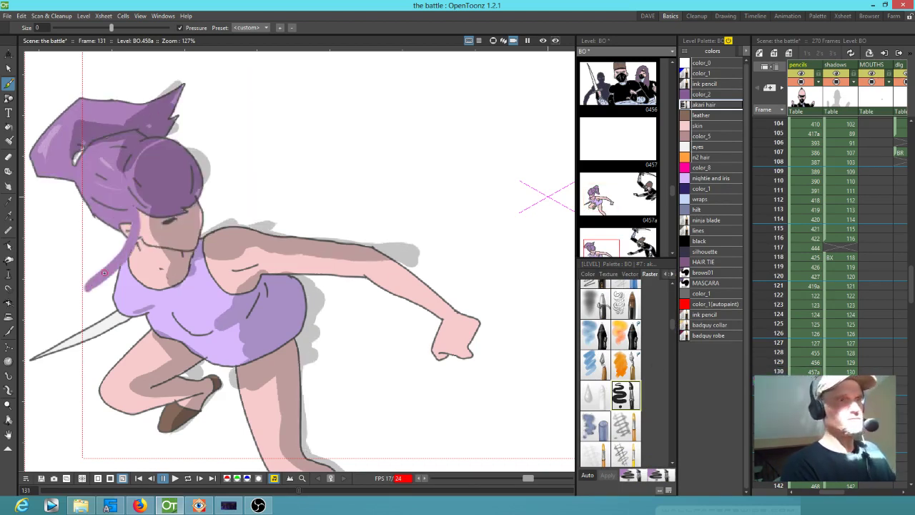
pyautogui.hotkey('ctrl', 'z')
pyautogui.moveTo(136, 209)
pyautogui.mouseDown()
pyautogui.moveTo(120, 264)
pyautogui.moveTo(96, 297)
pyautogui.moveTo(126, 250)
pyautogui.moveTo(137, 202)
pyautogui.mouseUp()
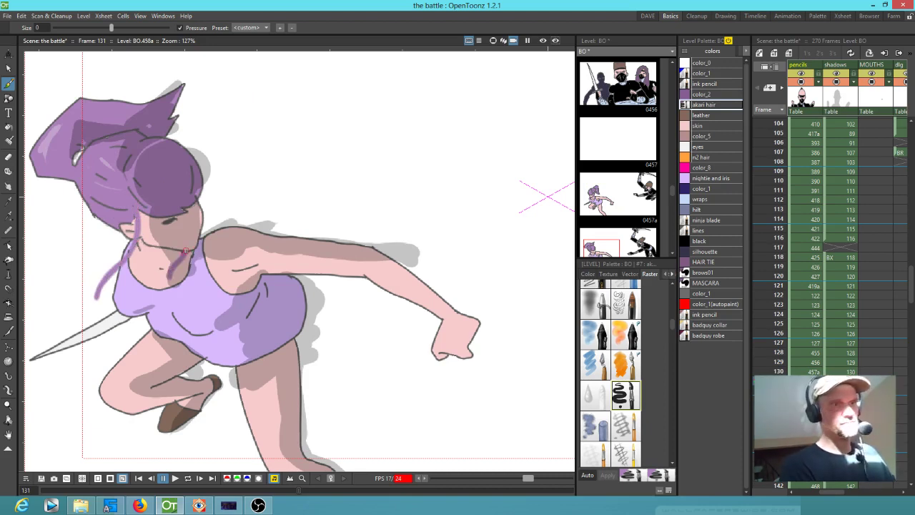
# - Paint a loose hair strand on each side of the woman's face at frame 132, comparing against the previous frame
pyautogui.press('.')
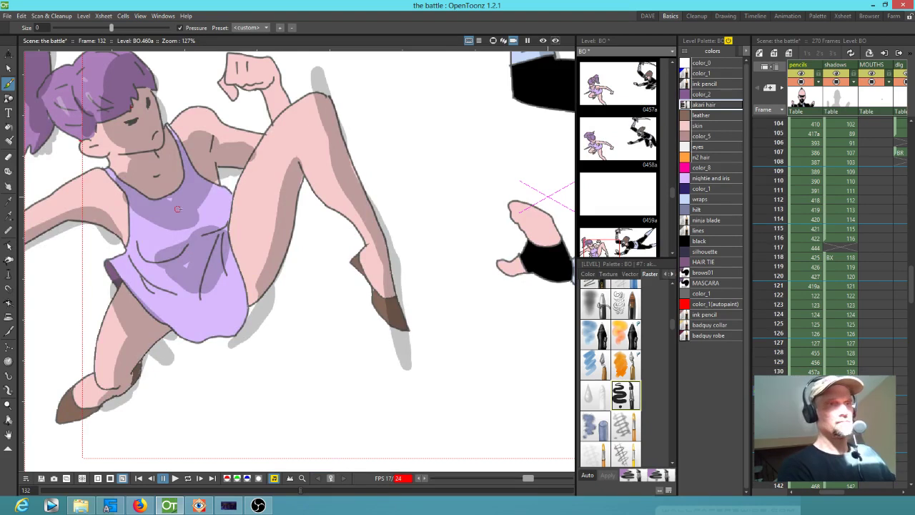
pyautogui.moveTo(193, 197); pyautogui.dragTo(316, 266)
pyautogui.press(',')
pyautogui.press('.')
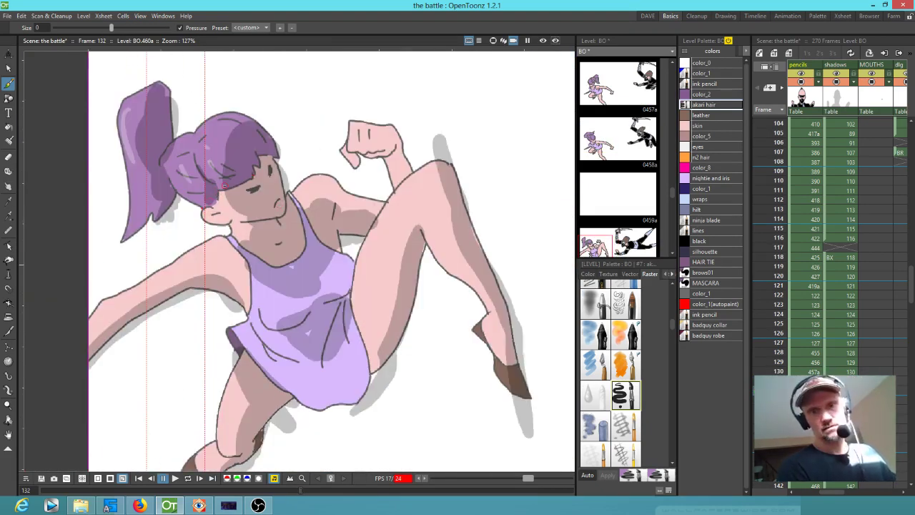
pyautogui.press(',')
pyautogui.press('.')
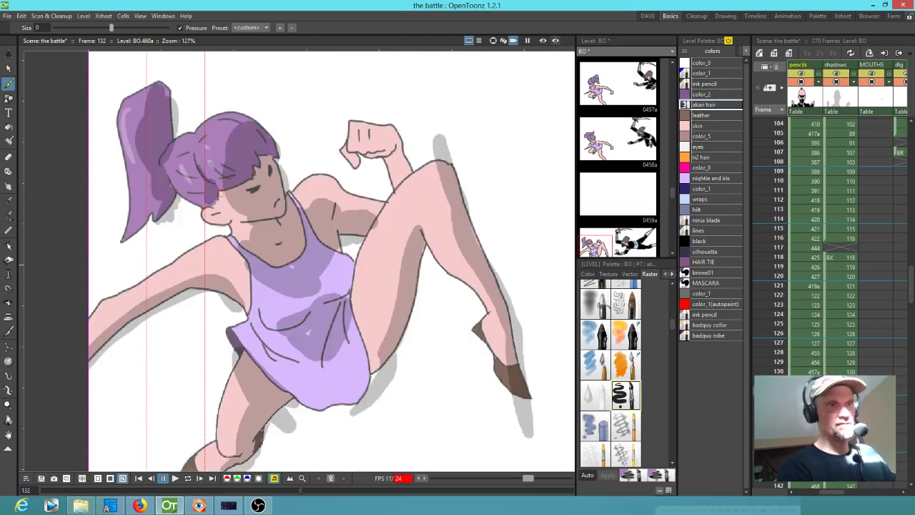
pyautogui.press(',')
pyautogui.press('.')
pyautogui.moveTo(219, 206); pyautogui.dragTo(210, 303)
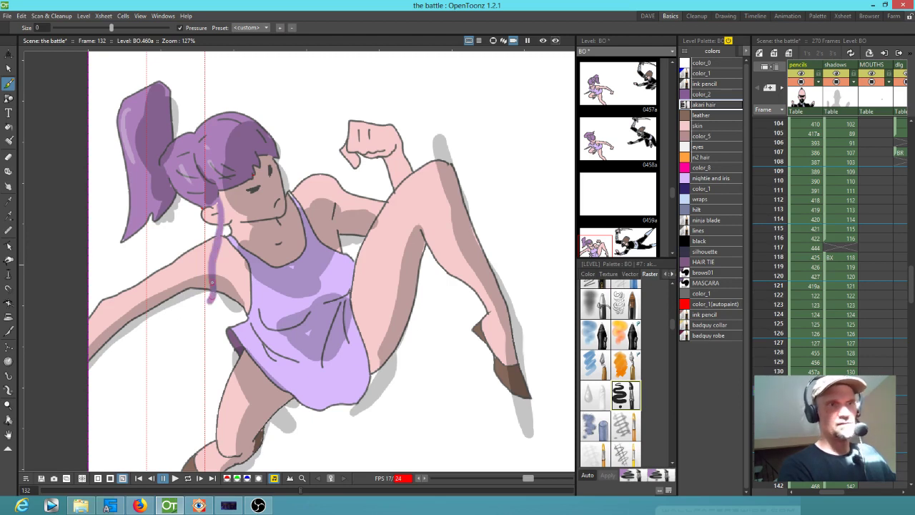
pyautogui.moveTo(279, 219); pyautogui.dragTo(278, 281)
pyautogui.press(',')
pyautogui.press('.')
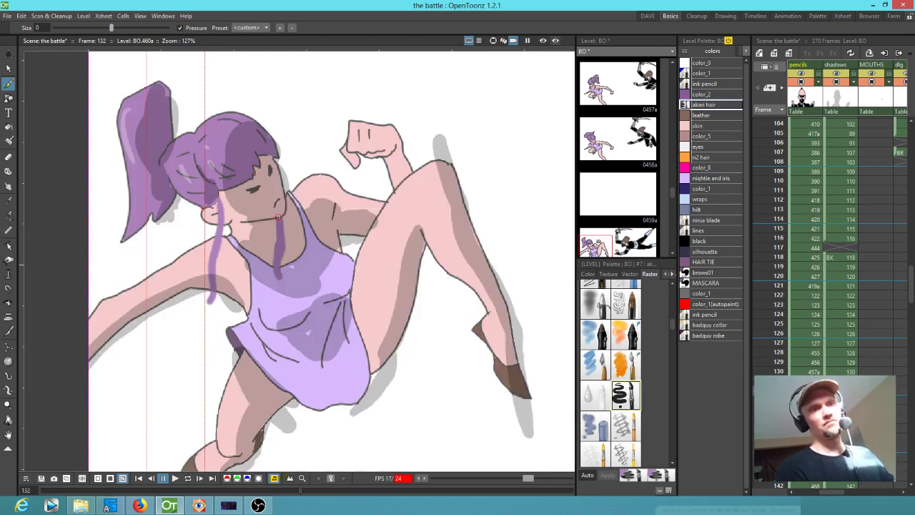
# - Paint two loose hair strands beside the woman's face at frame 133
pyautogui.press('.')
pyautogui.moveTo(205, 201); pyautogui.dragTo(249, 290)
pyautogui.moveTo(266, 227)
pyautogui.mouseDown()
pyautogui.moveTo(290, 248)
pyautogui.moveTo(266, 224)
pyautogui.moveTo(307, 246)
pyautogui.mouseUp()
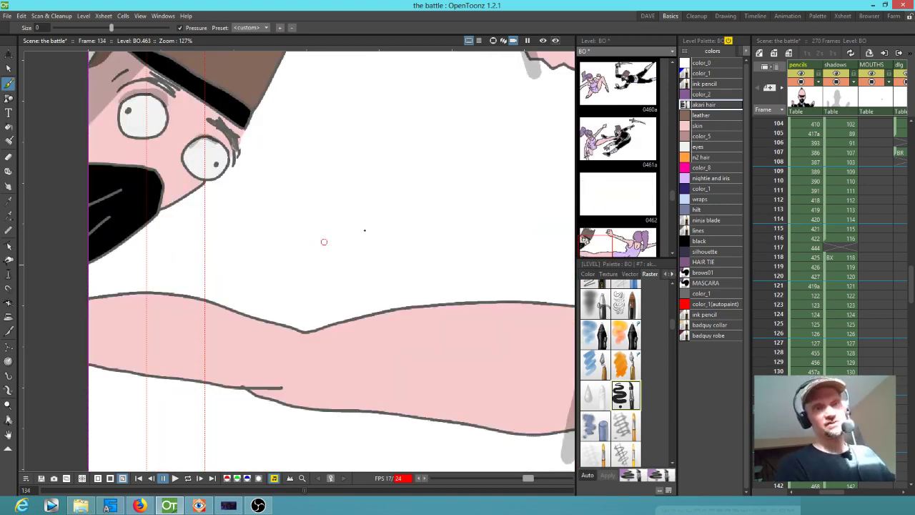
# - Paint short hair strands below the ear and on the opposite side of the neck at frame 134
pyautogui.scroll(-5, 309, 245)
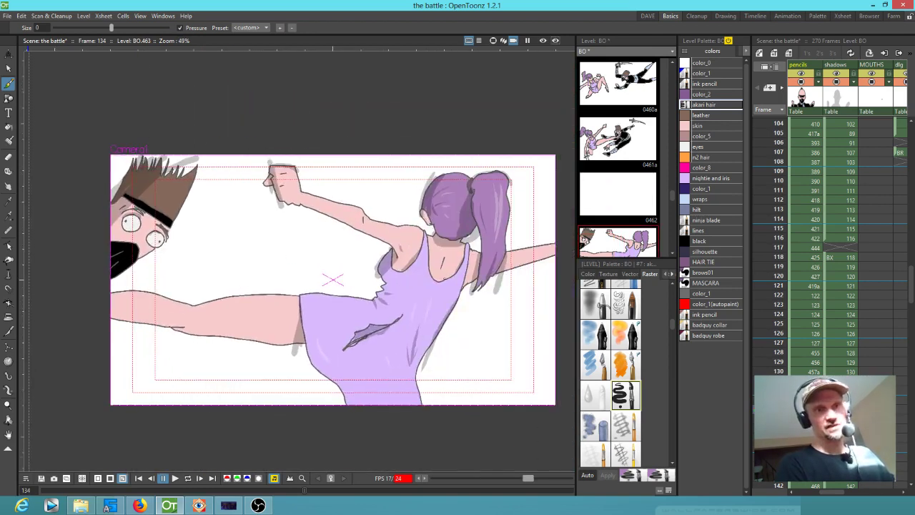
pyautogui.scroll(3, 442, 278)
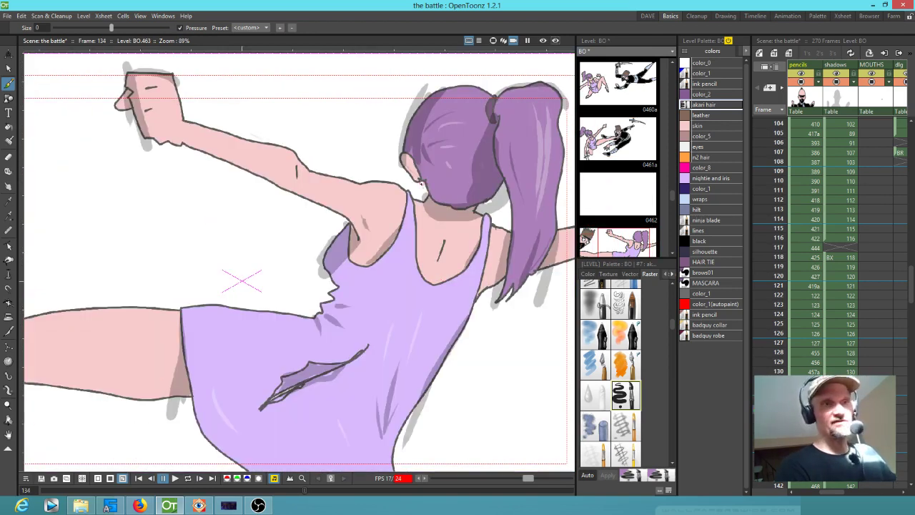
pyautogui.moveTo(421, 183); pyautogui.dragTo(420, 196)
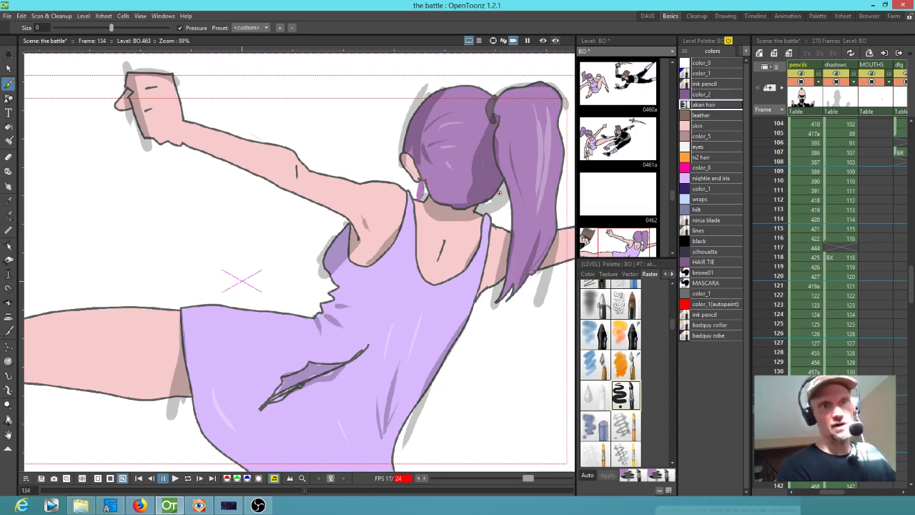
pyautogui.moveTo(496, 209); pyautogui.dragTo(495, 220)
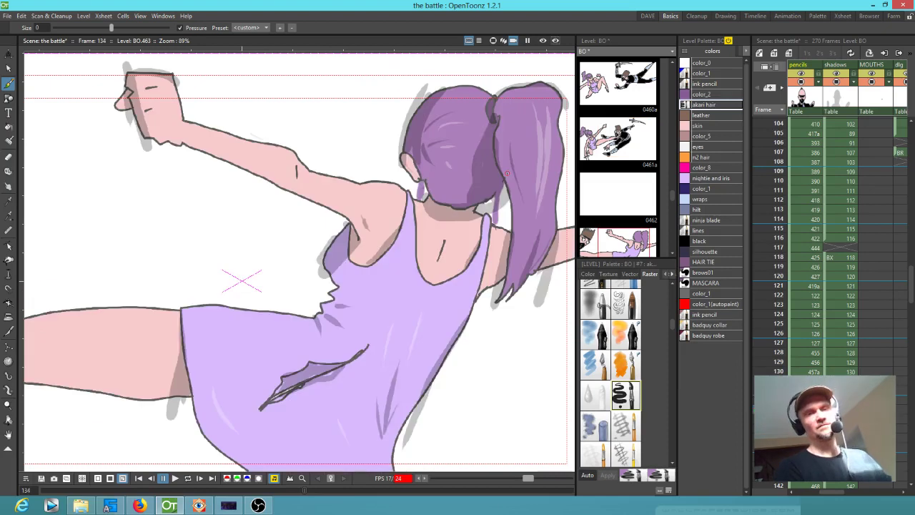
# - Paint long loose hair strands in front of both ears on the close-up face at frame 137
pyautogui.scroll(-5, 507, 173)
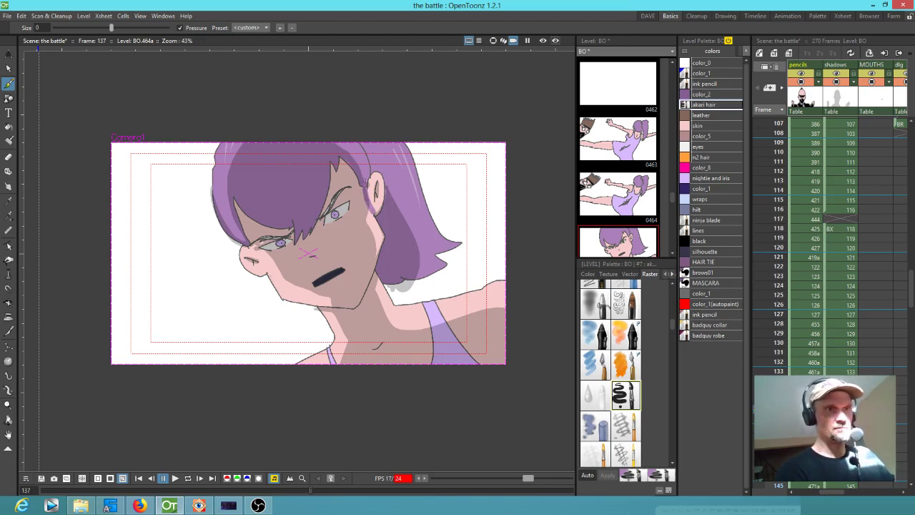
pyautogui.moveTo(387, 283)
pyautogui.mouseDown()
pyautogui.moveTo(399, 359)
pyautogui.moveTo(389, 283)
pyautogui.mouseUp()
pyautogui.moveTo(380, 244); pyautogui.dragTo(367, 205)
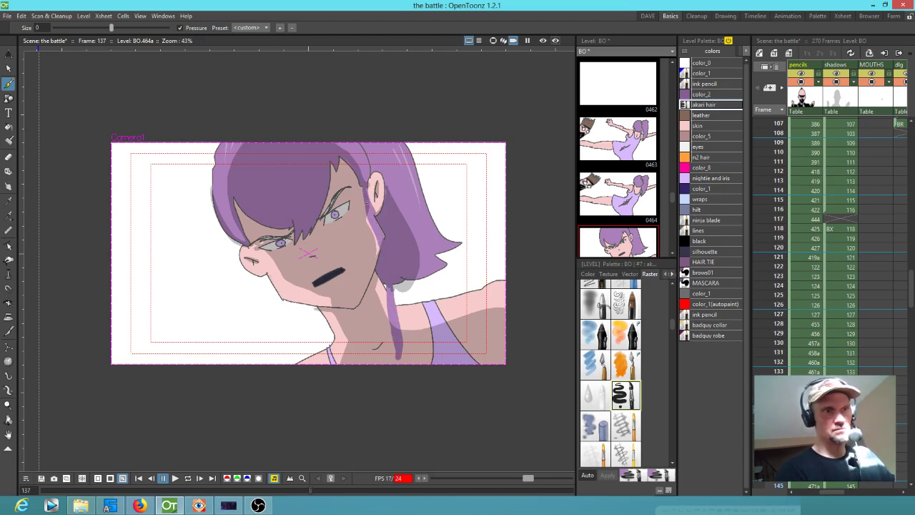
pyautogui.moveTo(247, 240)
pyautogui.mouseDown()
pyautogui.moveTo(269, 289)
pyautogui.moveTo(266, 367)
pyautogui.moveTo(268, 292)
pyautogui.moveTo(248, 239)
pyautogui.mouseUp()
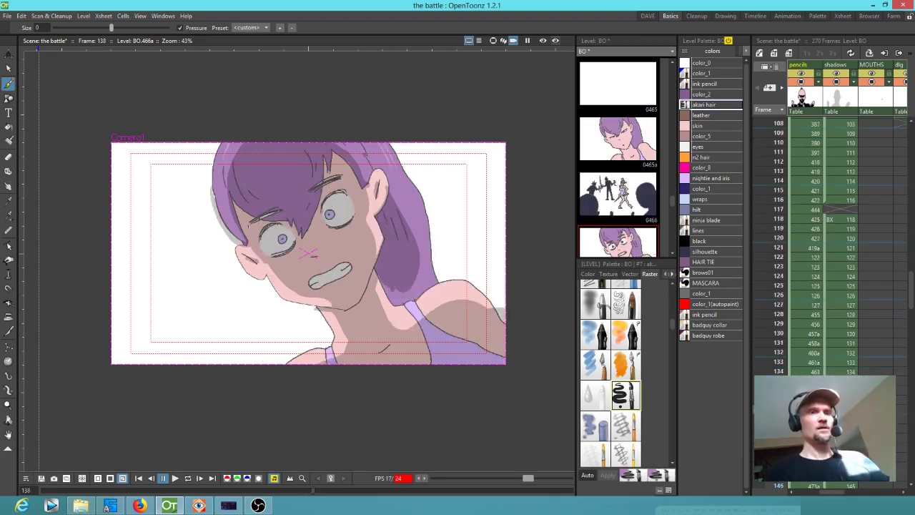
# - Paint long loose hair strands down both sides of the close-up face at frames 138 and 139
pyautogui.press('.')
pyautogui.moveTo(249, 242); pyautogui.dragTo(266, 362)
pyautogui.press(',')
pyautogui.press('.')
pyautogui.moveTo(363, 187); pyautogui.dragTo(380, 256)
pyautogui.moveTo(386, 292); pyautogui.dragTo(392, 350)
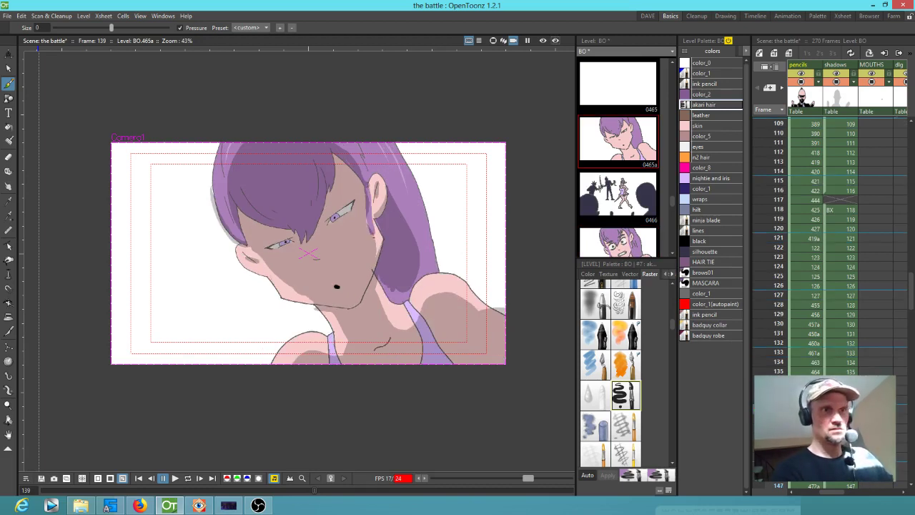
pyautogui.moveTo(245, 243)
pyautogui.mouseDown()
pyautogui.moveTo(269, 322)
pyautogui.moveTo(264, 376)
pyautogui.mouseUp()
# - Compare the new hair strands at frames 138 and 139 by flipping between them, including at 100% zoom
pyautogui.press('Up')
pyautogui.press('Down')
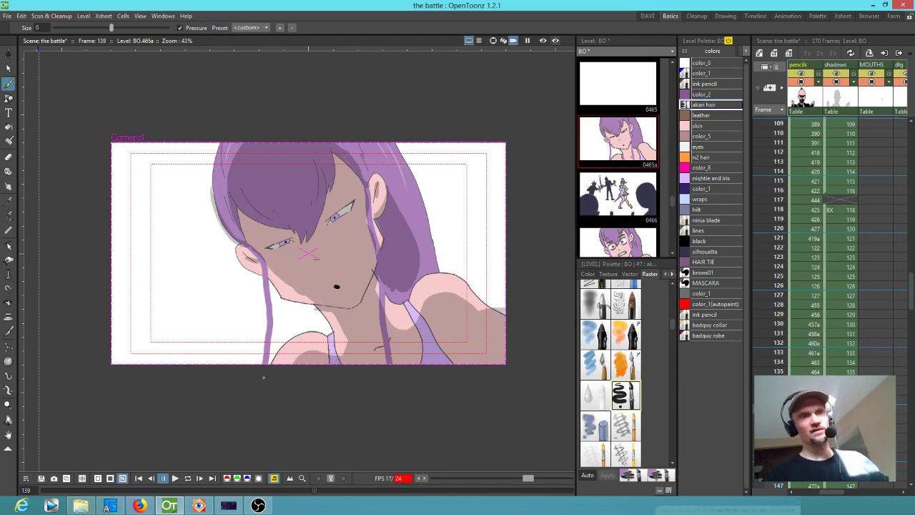
pyautogui.scroll(-2, 439, 280)
pyautogui.press('Up')
pyautogui.press('Down')
pyautogui.hotkey('alt', '0')
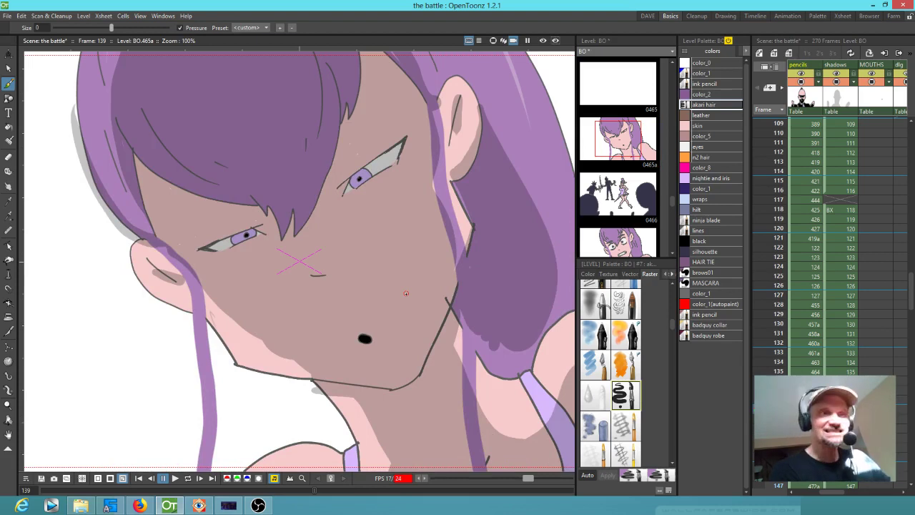
pyautogui.press('Up')
pyautogui.press('Down')
pyautogui.press('Up')
pyautogui.press('Down')
pyautogui.scroll(-2, 393, 315)
# - Paint a loose hair strand on each side of the small standing woman's face at frame 140
pyautogui.press('Down')
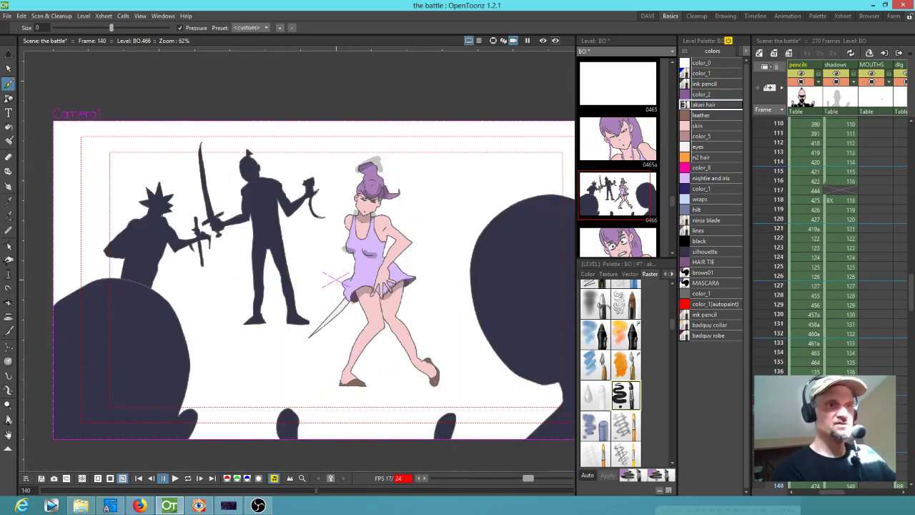
pyautogui.press('Up')
pyautogui.press('Down')
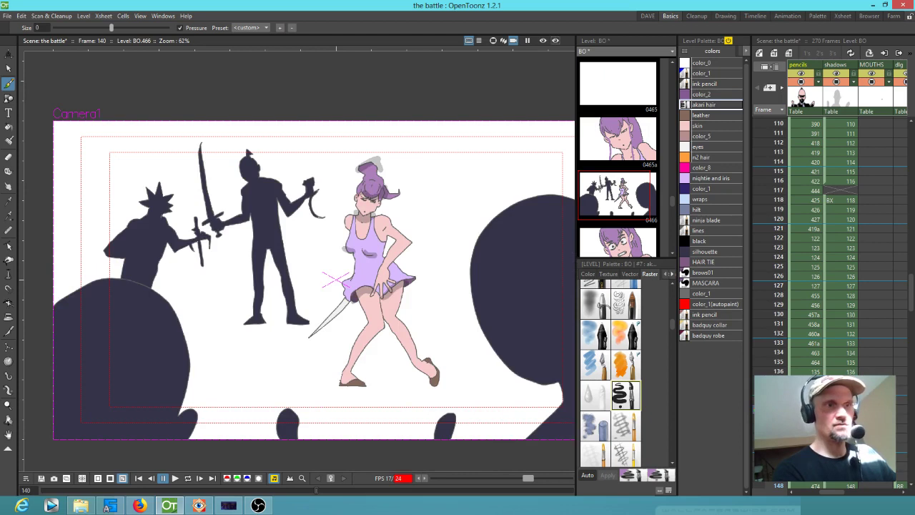
pyautogui.moveTo(358, 195); pyautogui.dragTo(356, 228)
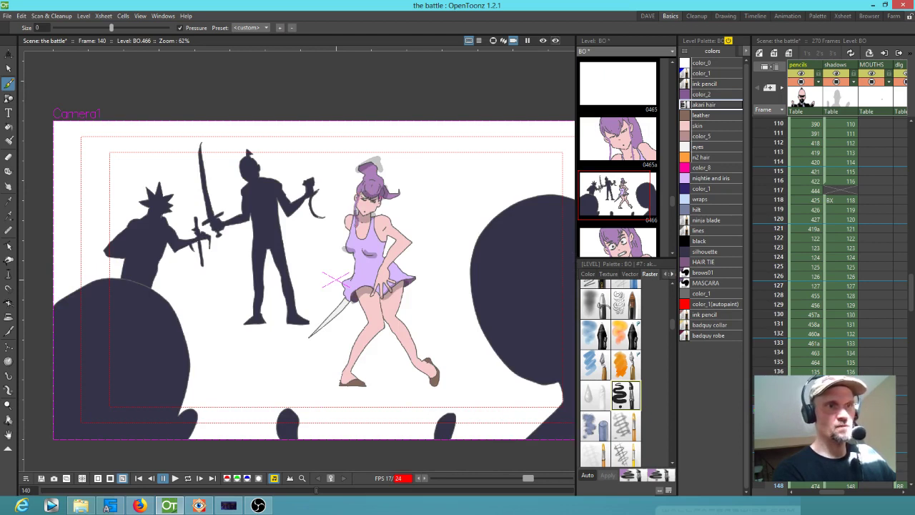
pyautogui.moveTo(378, 195); pyautogui.dragTo(375, 225)
# - Paint matching loose hair strands on the standing woman at frames 141 and 142, flipping between the frames to align them
pyautogui.press('Down')
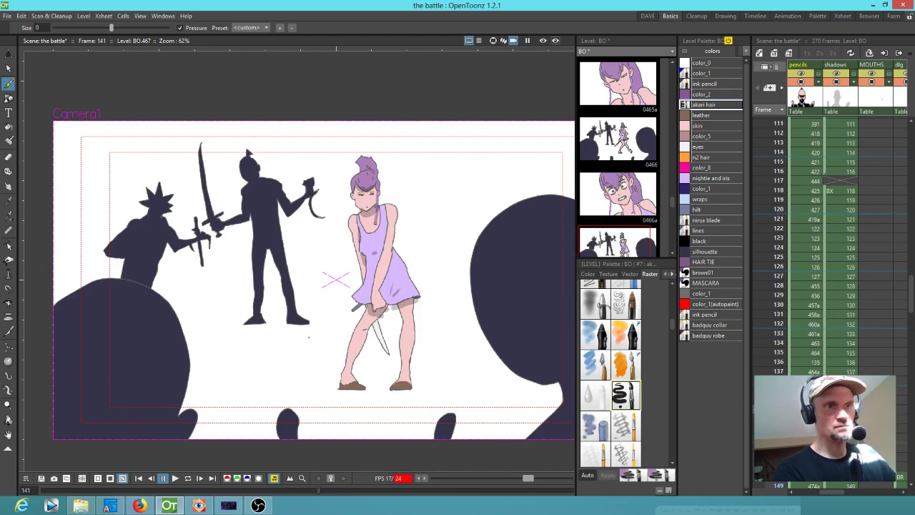
pyautogui.moveTo(355, 191); pyautogui.dragTo(358, 222)
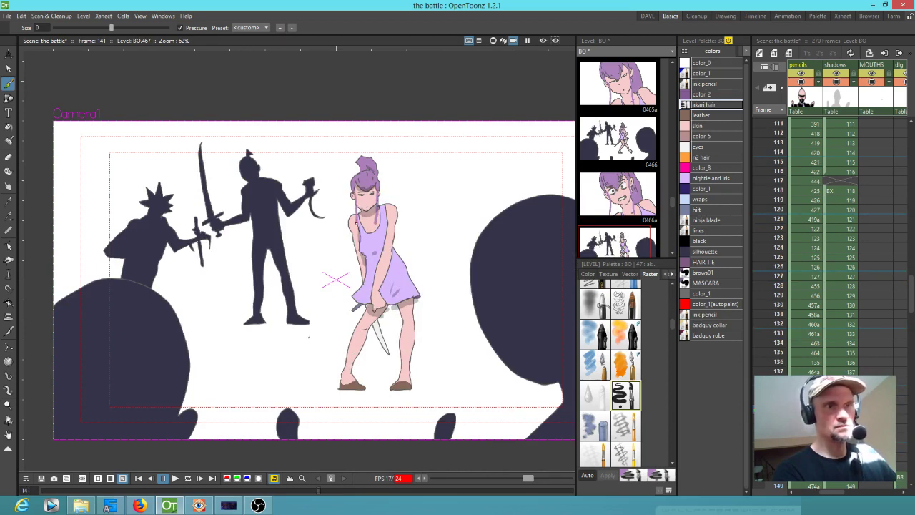
pyautogui.press('Down')
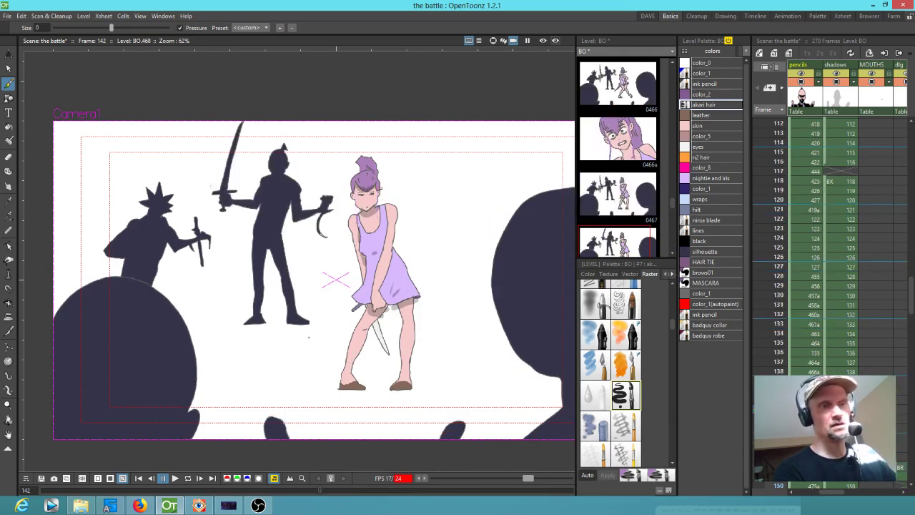
pyautogui.press('Up')
pyautogui.press('Down')
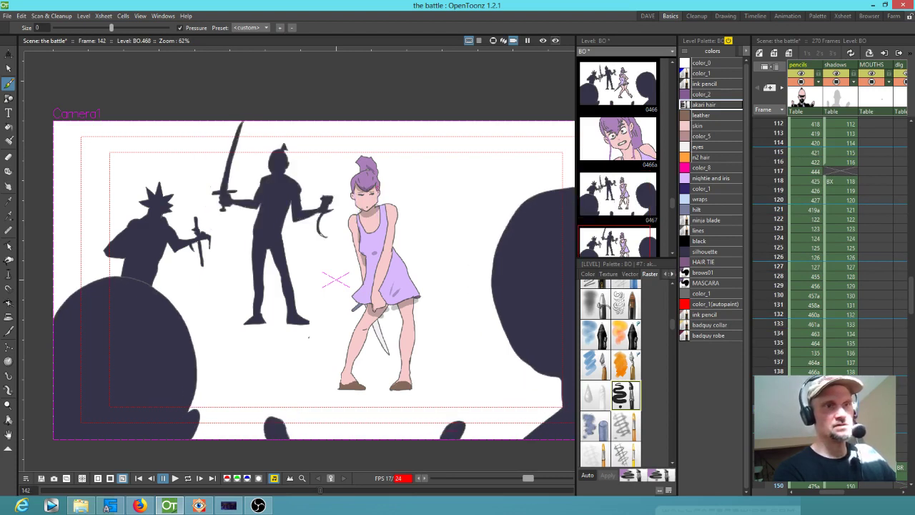
pyautogui.press('Up')
pyautogui.press('Down')
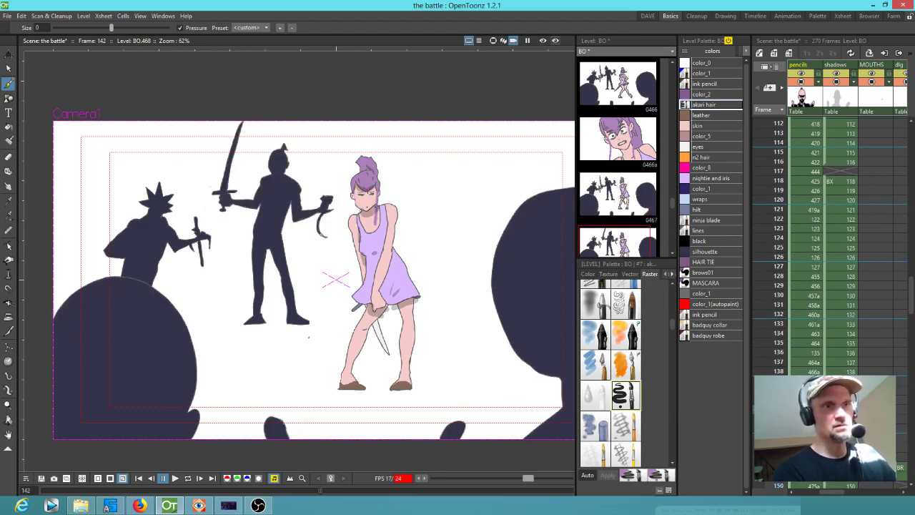
pyautogui.press('Up')
pyautogui.press('Down')
# - Paint a hair strand hanging below the ear of the woman seen from behind at frame 145
pyautogui.press('Down')
pyautogui.press('Down')
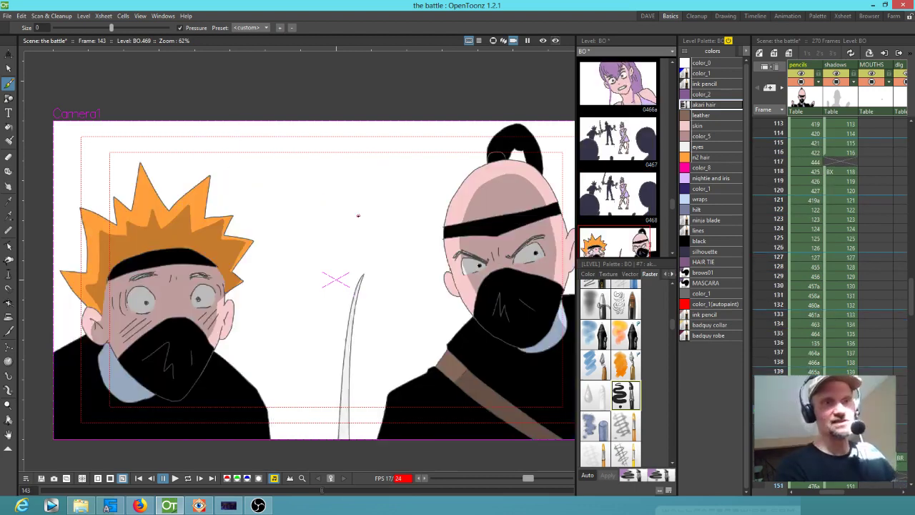
pyautogui.press('Down')
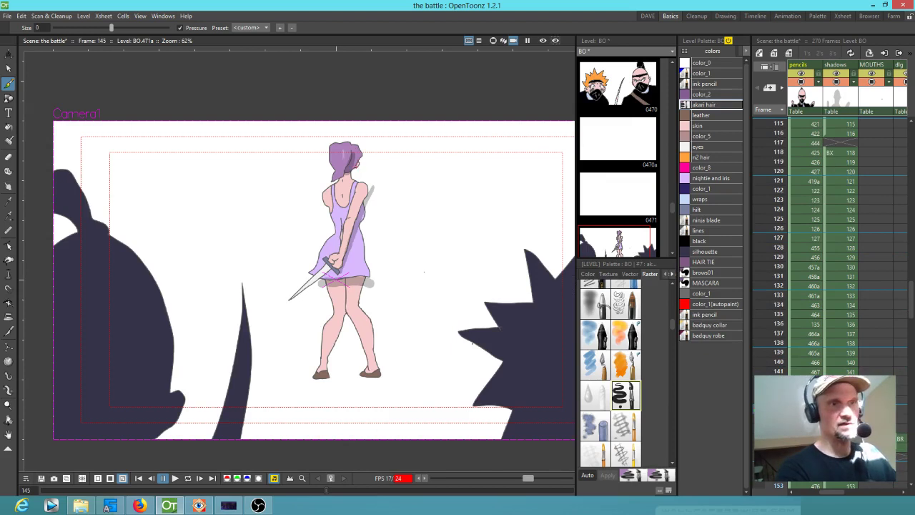
pyautogui.moveTo(356, 167); pyautogui.dragTo(353, 181)
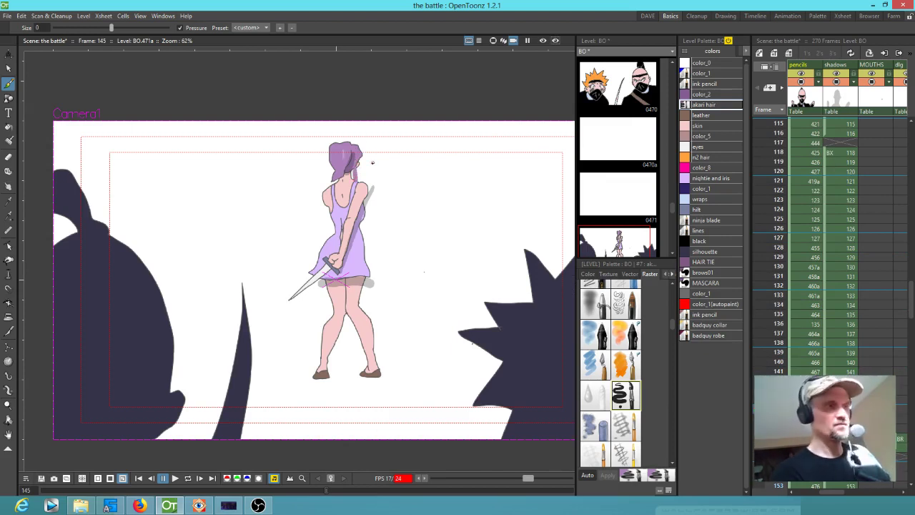
pyautogui.hotkey('shift', 'space')
pyautogui.moveTo(362, 182); pyautogui.dragTo(407, 135)
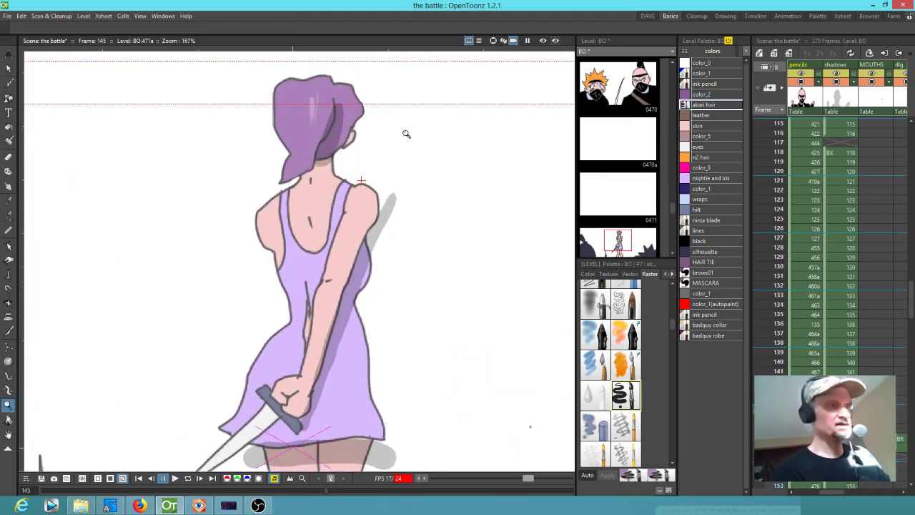
pyautogui.moveTo(342, 148)
pyautogui.mouseDown()
pyautogui.moveTo(342, 173)
pyautogui.moveTo(348, 159)
pyautogui.mouseUp()
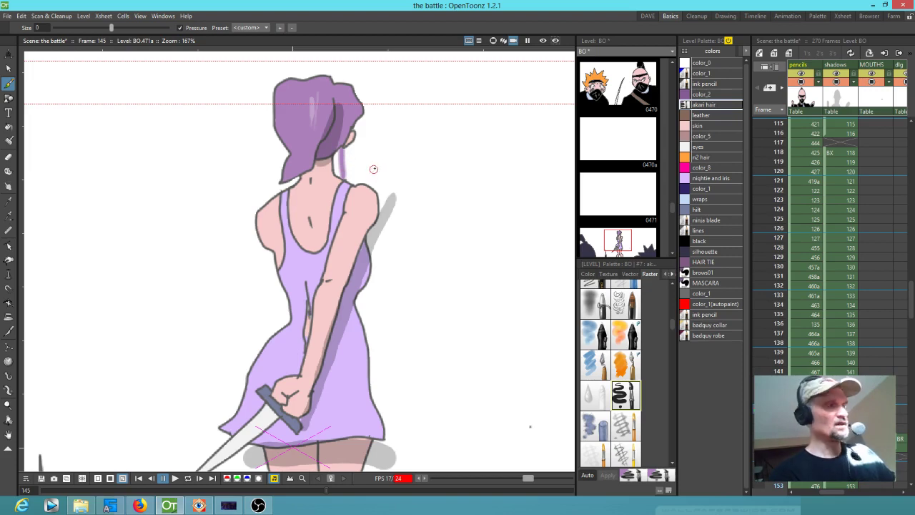
# - Paint a loose hair strand in front of the woman's ear at frame 146, and undo the extra thickening stroke
pyautogui.press('.')
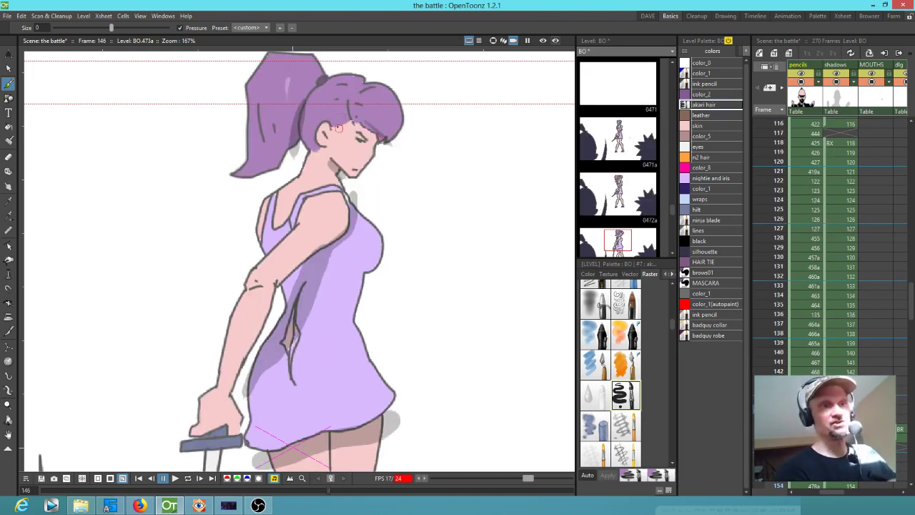
pyautogui.moveTo(337, 129); pyautogui.dragTo(347, 190)
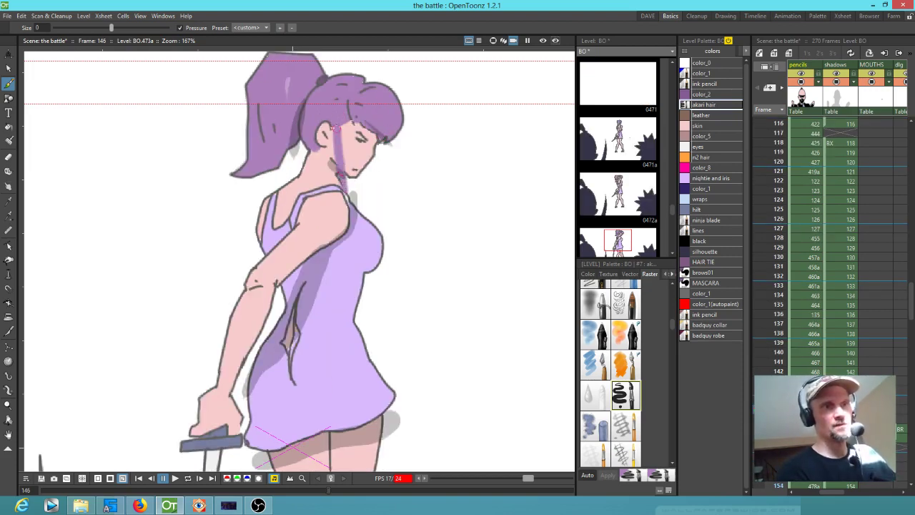
pyautogui.moveTo(336, 121); pyautogui.dragTo(336, 143)
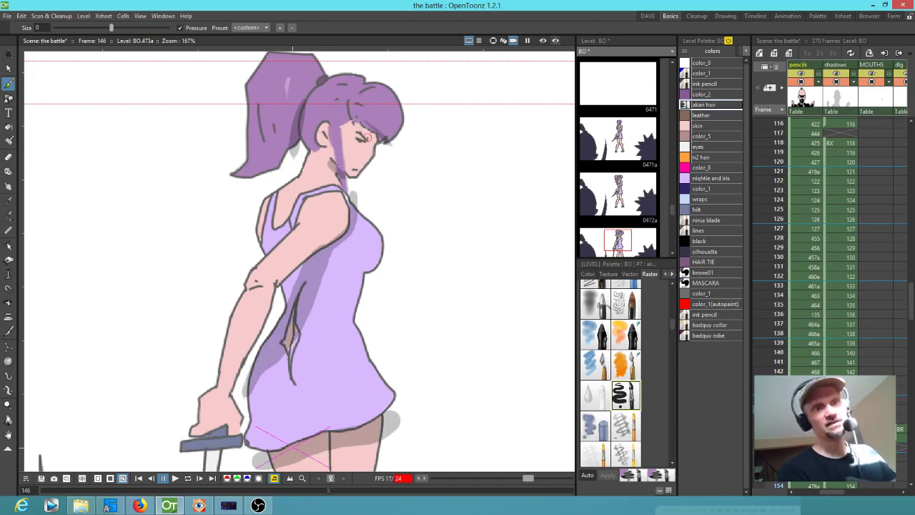
pyautogui.hotkey('ctrl', 'z')
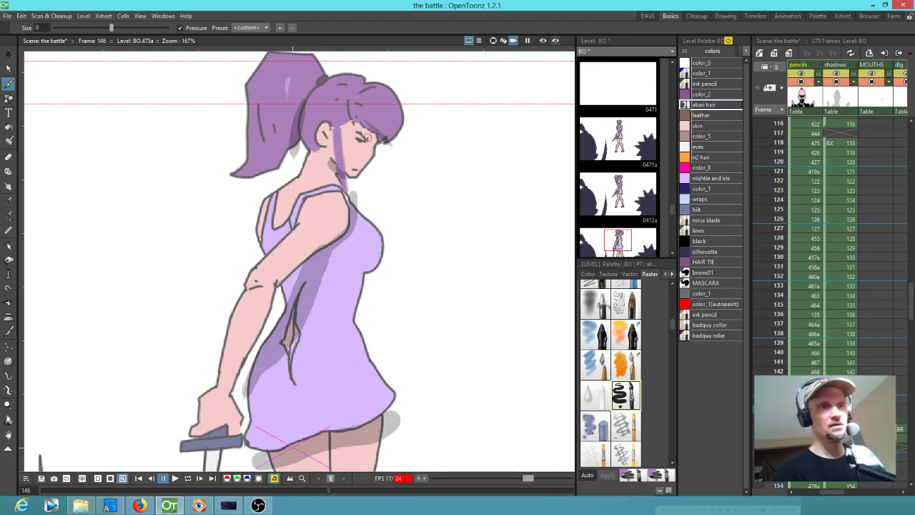
# - Replace the thick strand at frame 146 with thinner loose hair strands painted at brush size -2
pyautogui.hotkey('ctrl', 'z')
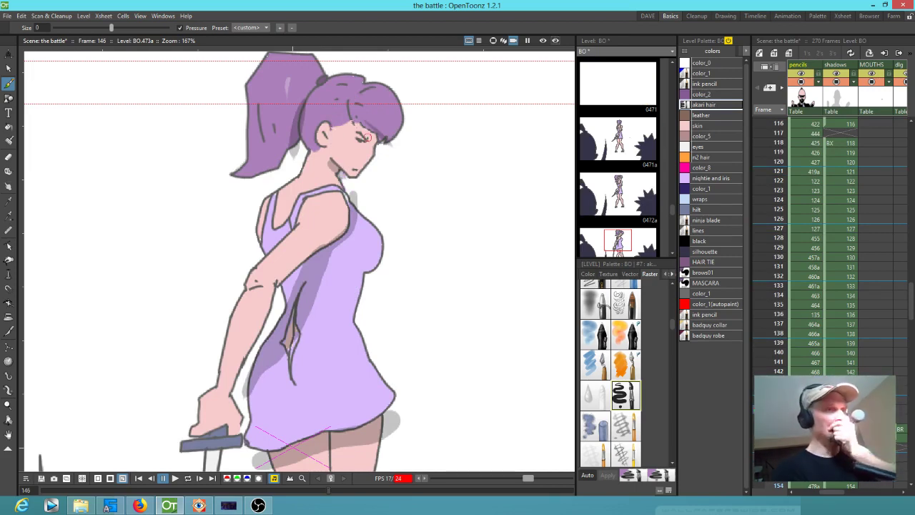
pyautogui.click(41, 27)
pyautogui.write('2')
pyautogui.press('Return')
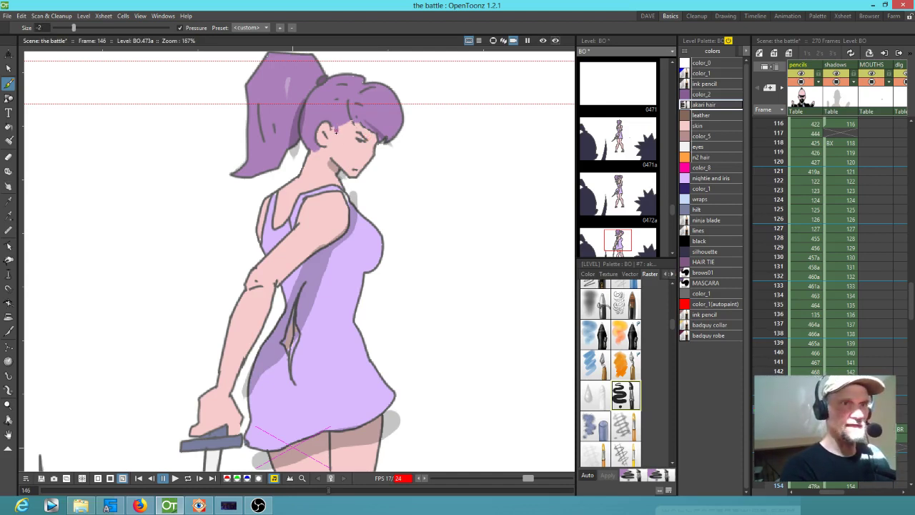
pyautogui.moveTo(334, 147)
pyautogui.mouseDown()
pyautogui.moveTo(348, 194)
pyautogui.moveTo(359, 179)
pyautogui.moveTo(360, 203)
pyautogui.moveTo(360, 184)
pyautogui.mouseUp()
pyautogui.hotkey('ctrl', 'z')
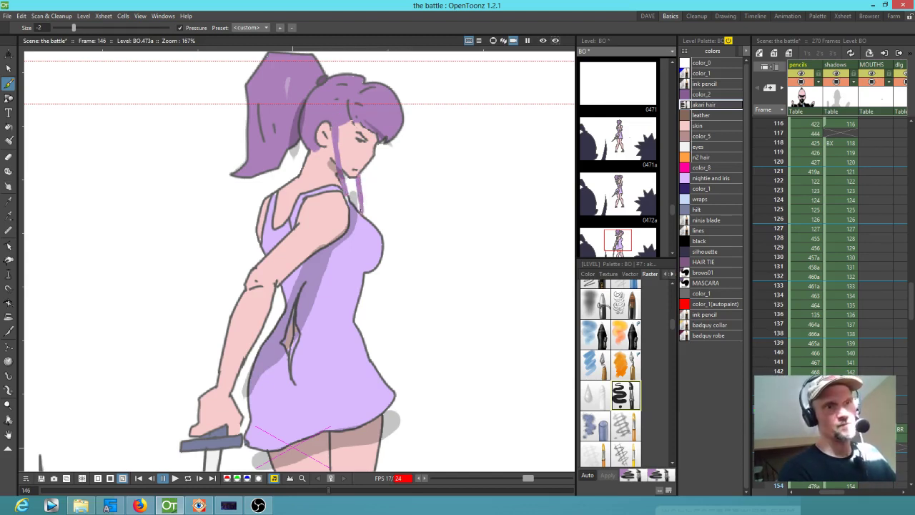
# - Paint a thin loose hair strand running from the woman's ear down past her chin at frame 147
pyautogui.press('.')
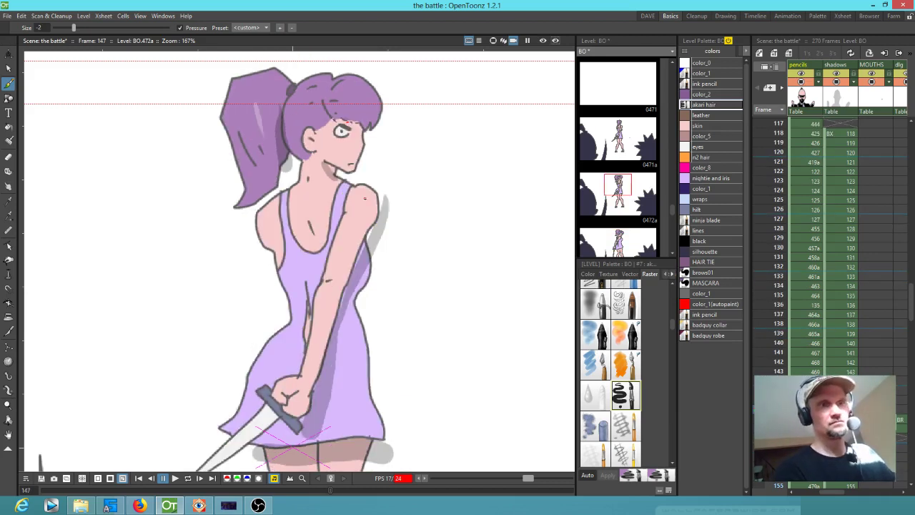
pyautogui.moveTo(320, 127); pyautogui.dragTo(345, 178)
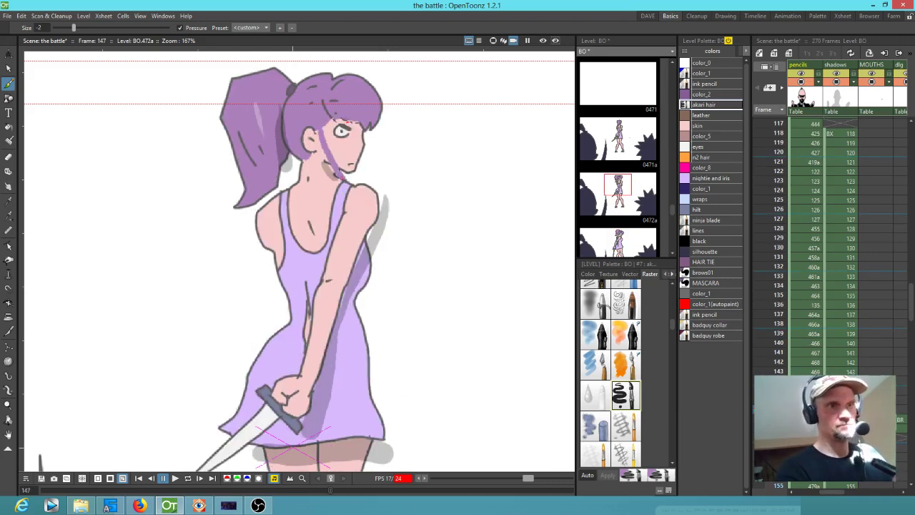
pyautogui.moveTo(316, 129); pyautogui.dragTo(352, 184)
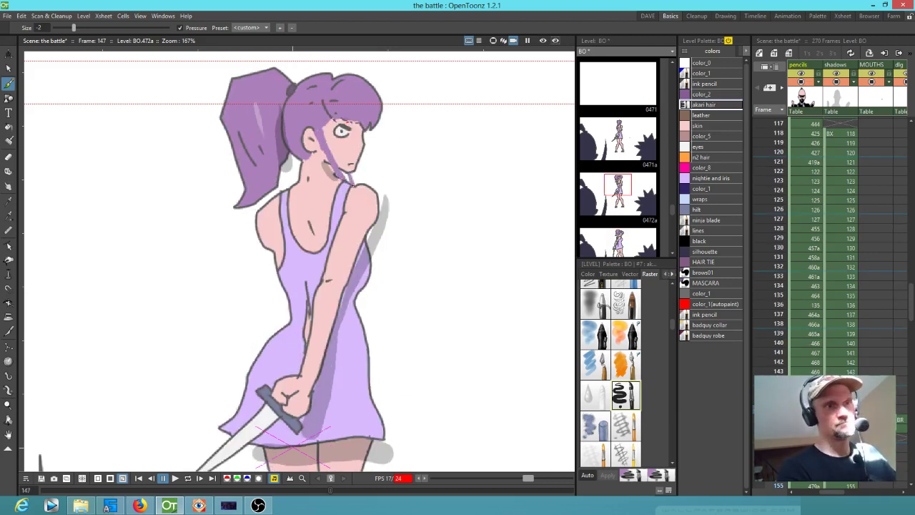
# - Paint a loose hair strand on each side of the startled woman's face at frame 148, flipping to the previous frame for alignment
pyautogui.press('.')
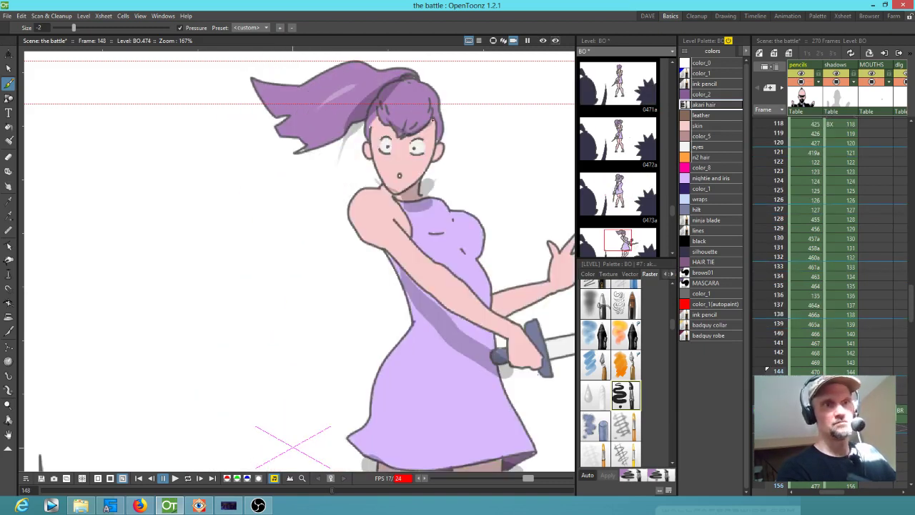
pyautogui.press(',')
pyautogui.press('.')
pyautogui.press(',')
pyautogui.press('.')
pyautogui.moveTo(371, 121)
pyautogui.mouseDown()
pyautogui.moveTo(357, 176)
pyautogui.moveTo(392, 196)
pyautogui.mouseUp()
pyautogui.press(',')
pyautogui.press('.')
pyautogui.moveTo(439, 140)
pyautogui.mouseDown()
pyautogui.moveTo(433, 170)
pyautogui.moveTo(451, 193)
pyautogui.moveTo(473, 181)
pyautogui.mouseUp()
# - Paint long hair strands hanging from both sides of the woman's face down to her neckline at frame 149
pyautogui.press('.')
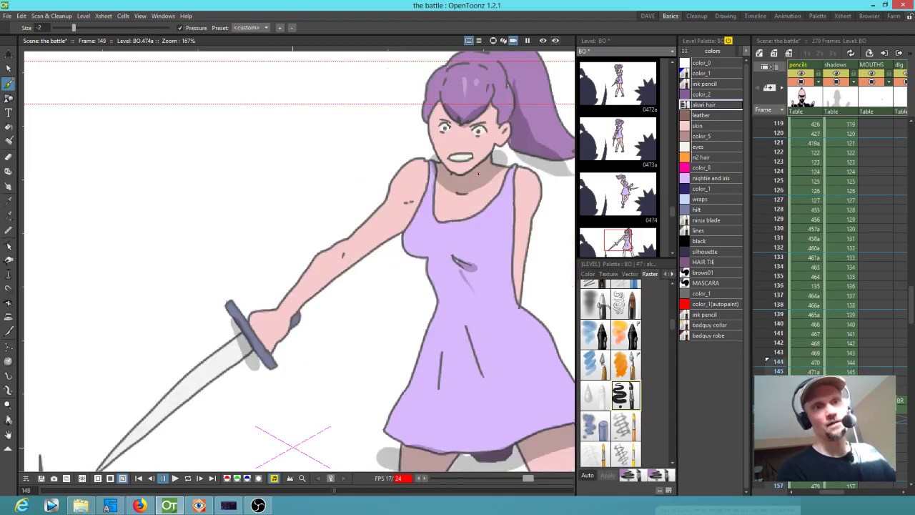
pyautogui.moveTo(499, 117)
pyautogui.mouseDown()
pyautogui.moveTo(488, 229)
pyautogui.moveTo(494, 157)
pyautogui.mouseUp()
pyautogui.moveTo(430, 137)
pyautogui.mouseDown()
pyautogui.moveTo(431, 218)
pyautogui.moveTo(436, 149)
pyautogui.mouseUp()
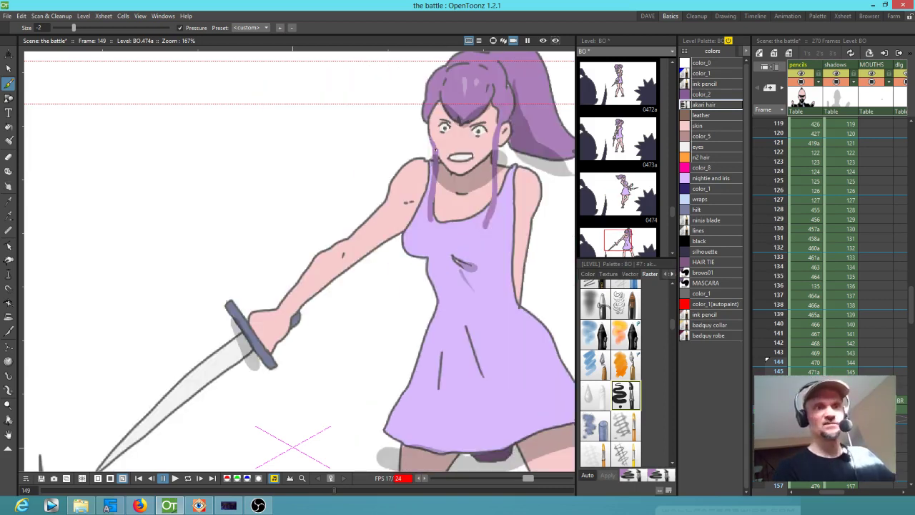
# - Paint hair strands on both sides of the grinning woman's face, reaching her neckline, at frame 150
pyautogui.press('.')
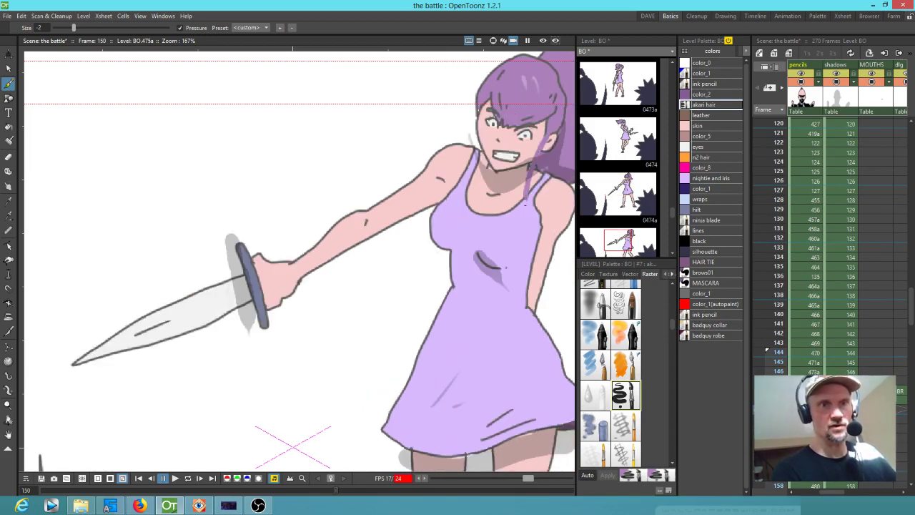
pyautogui.press('.')
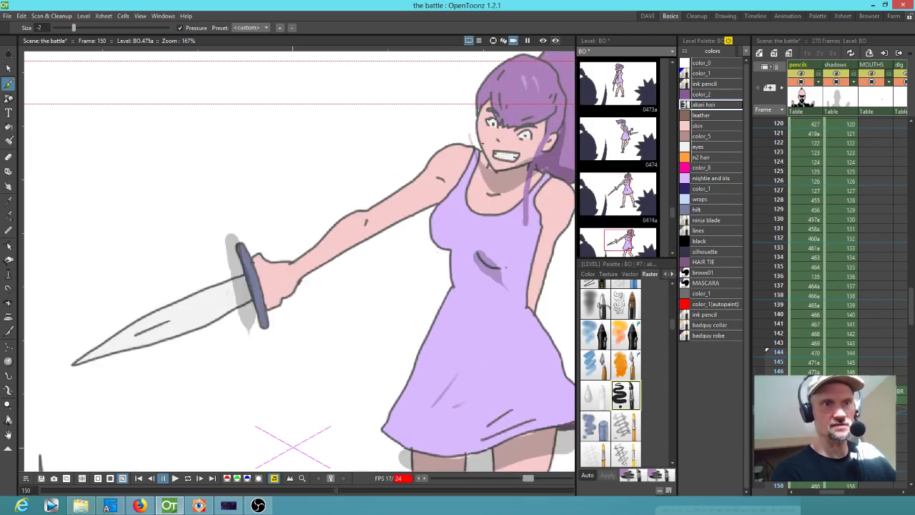
pyautogui.moveTo(484, 146)
pyautogui.mouseDown()
pyautogui.moveTo(479, 217)
pyautogui.moveTo(483, 153)
pyautogui.mouseUp()
pyautogui.press('.')
pyautogui.press('.')
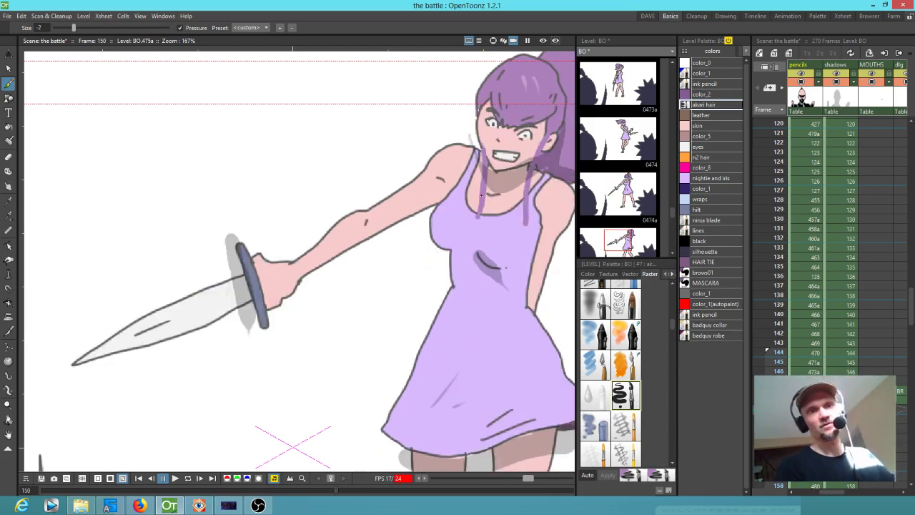
# - Paint loose hair strands beside the small standing woman's face at frames 151 and 152
pyautogui.scroll(-3, 539, 208)
pyautogui.press('.')
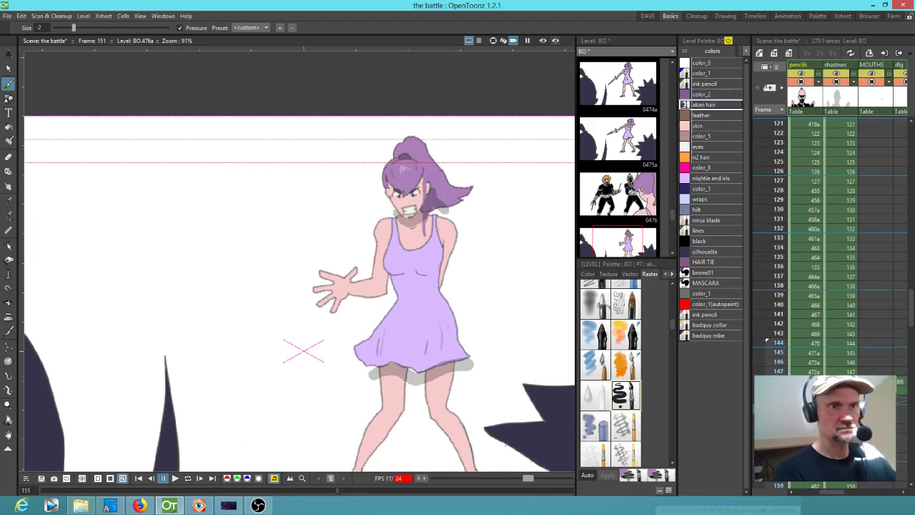
pyautogui.moveTo(386, 183)
pyautogui.mouseDown()
pyautogui.moveTo(393, 235)
pyautogui.moveTo(390, 215)
pyautogui.mouseUp()
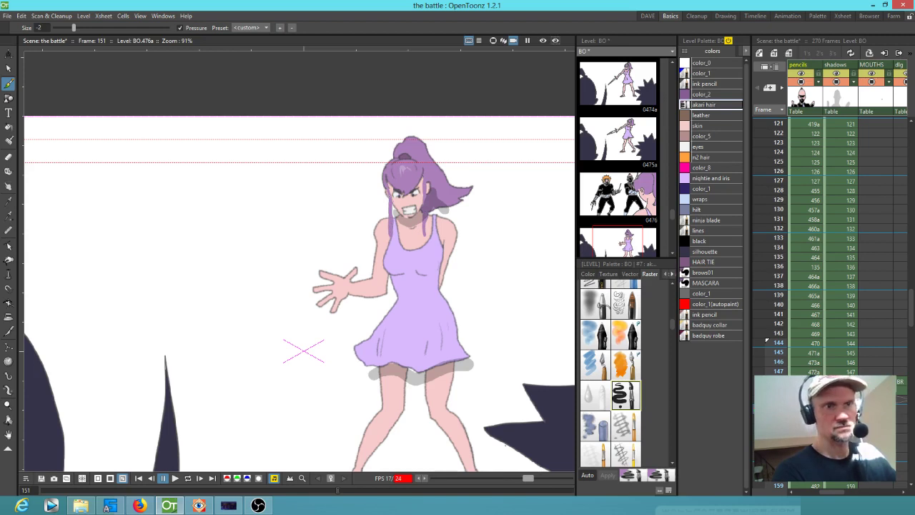
pyautogui.press('.')
pyautogui.moveTo(422, 231)
pyautogui.mouseDown()
pyautogui.moveTo(422, 250)
pyautogui.moveTo(423, 183)
pyautogui.moveTo(390, 211)
pyautogui.moveTo(390, 246)
pyautogui.moveTo(389, 206)
pyautogui.mouseUp()
# - Paint a long hair strand hanging in front of the foreground woman's ear down to her shoulder at frame 156, thickening its lower end
pyautogui.press('.')
pyautogui.press('.')
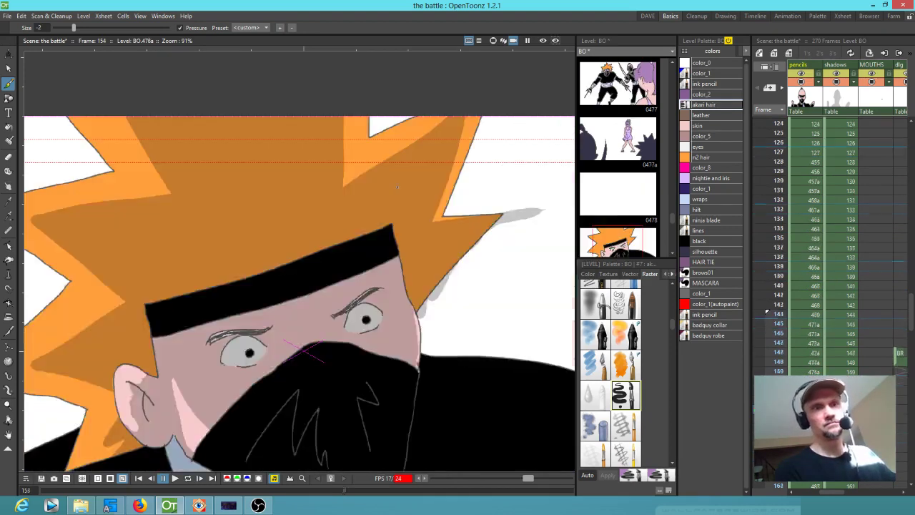
pyautogui.scroll(-2, 411, 207)
pyautogui.press('.')
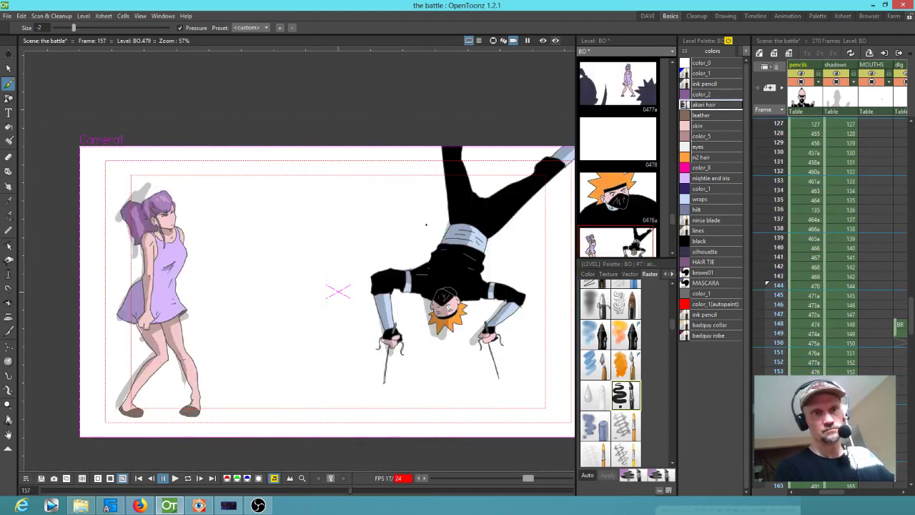
pyautogui.press('.')
pyautogui.moveTo(494, 247)
pyautogui.mouseDown()
pyautogui.moveTo(503, 384)
pyautogui.moveTo(488, 271)
pyautogui.moveTo(487, 283)
pyautogui.moveTo(503, 392)
pyautogui.moveTo(507, 384)
pyautogui.mouseUp()
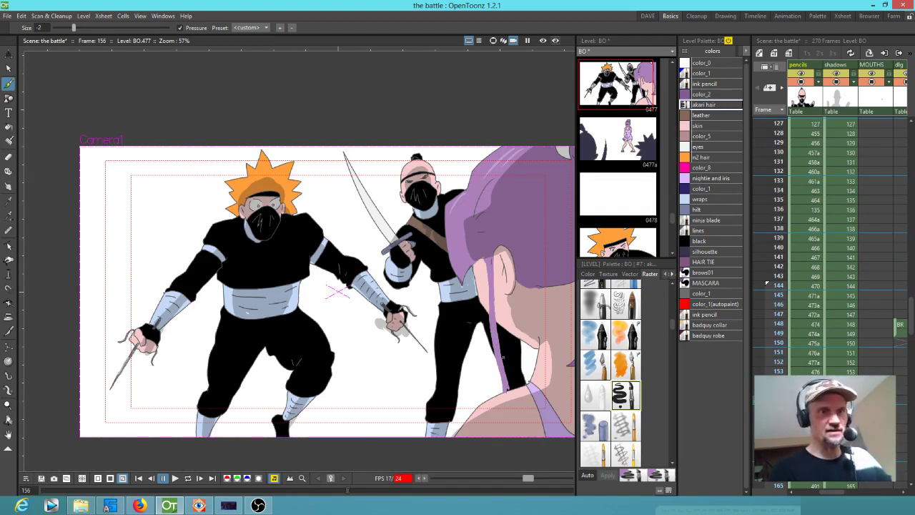
pyautogui.moveTo(489, 264); pyautogui.dragTo(494, 393)
pyautogui.moveTo(492, 253); pyautogui.dragTo(493, 388)
pyautogui.moveTo(492, 345); pyautogui.dragTo(496, 387)
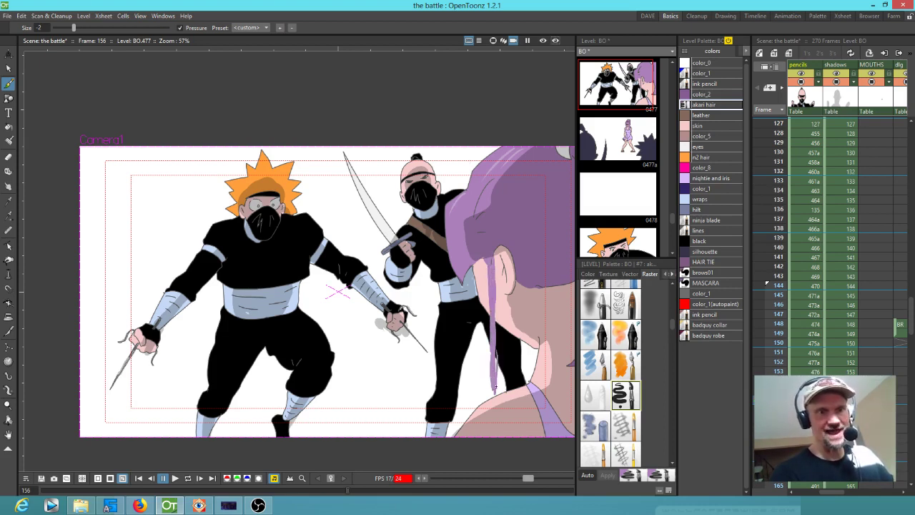
pyautogui.moveTo(495, 345); pyautogui.dragTo(497, 394)
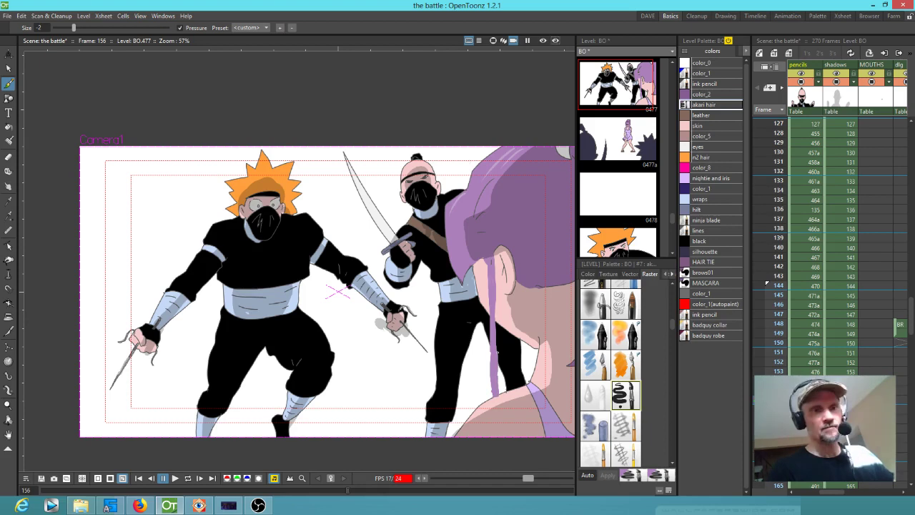
# - Paint loose hair strands beside the face of the woman with outstretched arms at frame 162, redoing the unsatisfactory stroke
pyautogui.press('.')
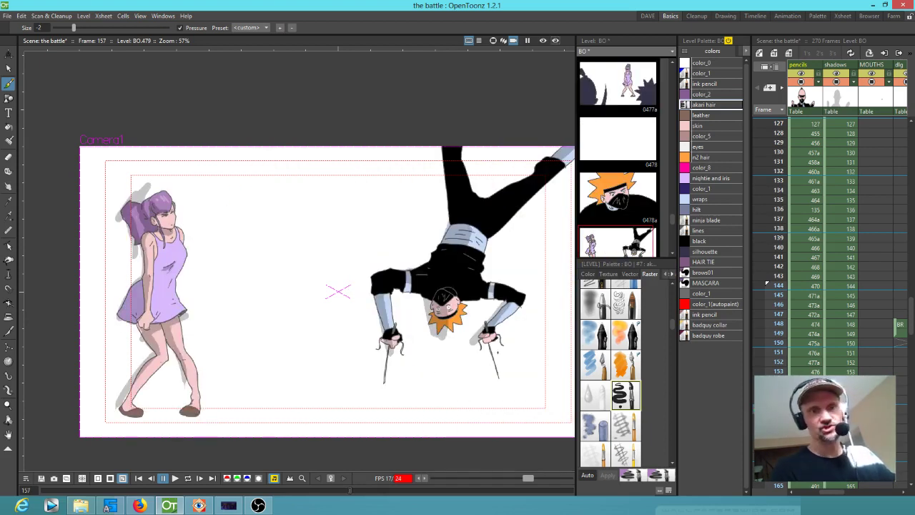
pyautogui.press('.')
pyautogui.press('.')
pyautogui.press('.')
pyautogui.press('.')
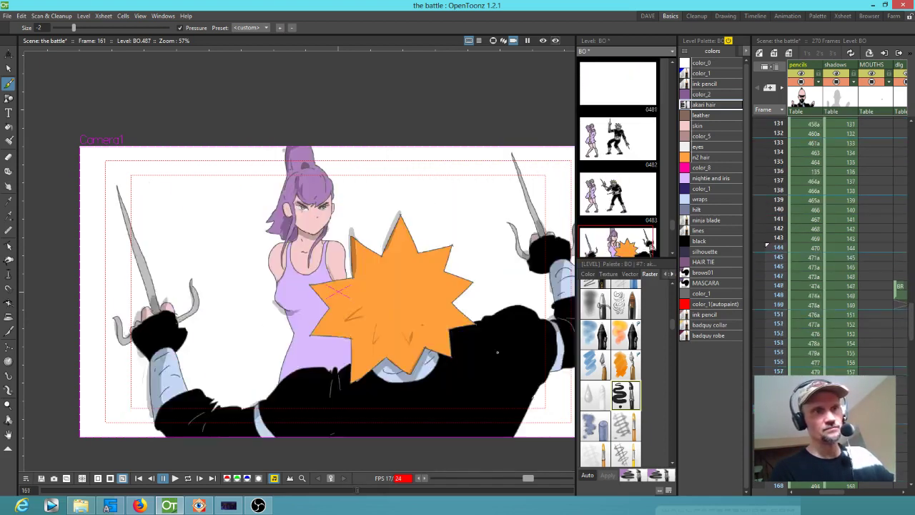
pyautogui.press('.')
pyautogui.press(',')
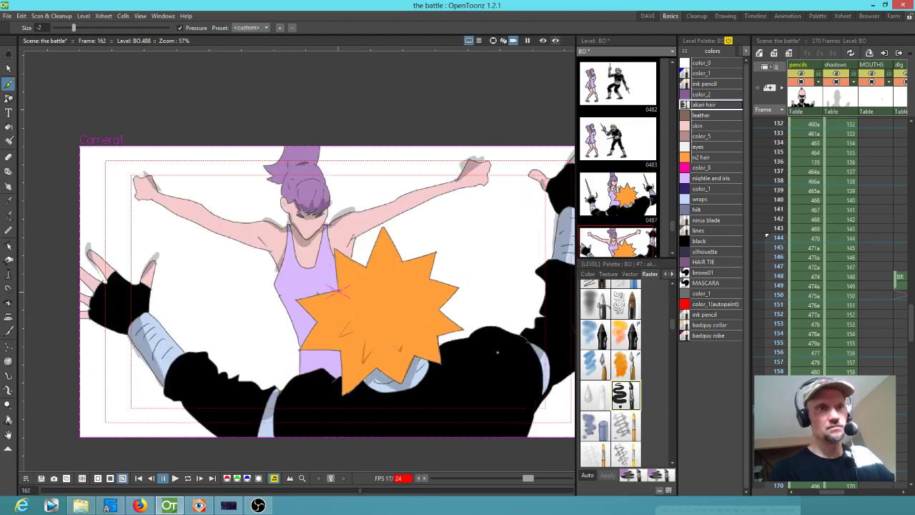
pyautogui.moveTo(290, 204)
pyautogui.mouseDown()
pyautogui.moveTo(300, 252)
pyautogui.moveTo(291, 246)
pyautogui.mouseUp()
pyautogui.moveTo(290, 203); pyautogui.dragTo(301, 257)
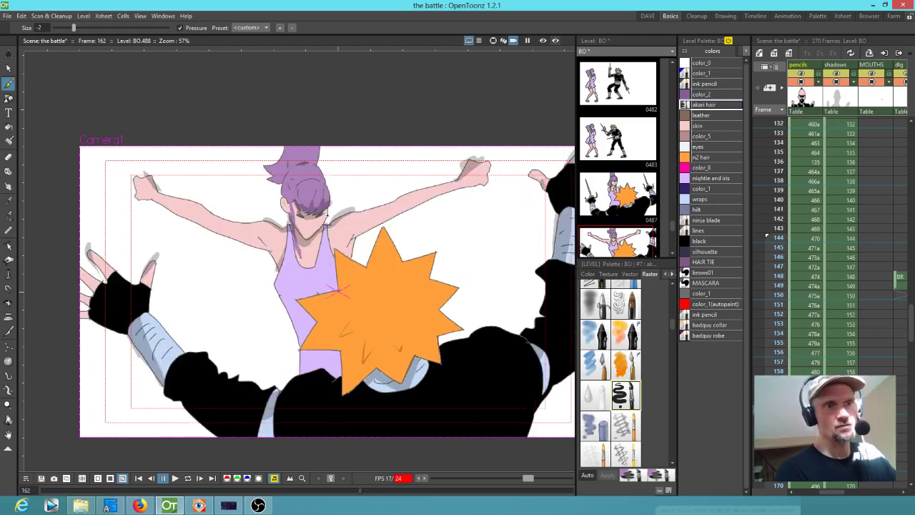
pyautogui.moveTo(324, 224)
pyautogui.mouseDown()
pyautogui.moveTo(332, 248)
pyautogui.moveTo(329, 238)
pyautogui.mouseUp()
pyautogui.hotkey('ctrl', 'z')
pyautogui.moveTo(329, 205)
pyautogui.mouseDown()
pyautogui.moveTo(329, 226)
pyautogui.moveTo(340, 233)
pyautogui.mouseUp()
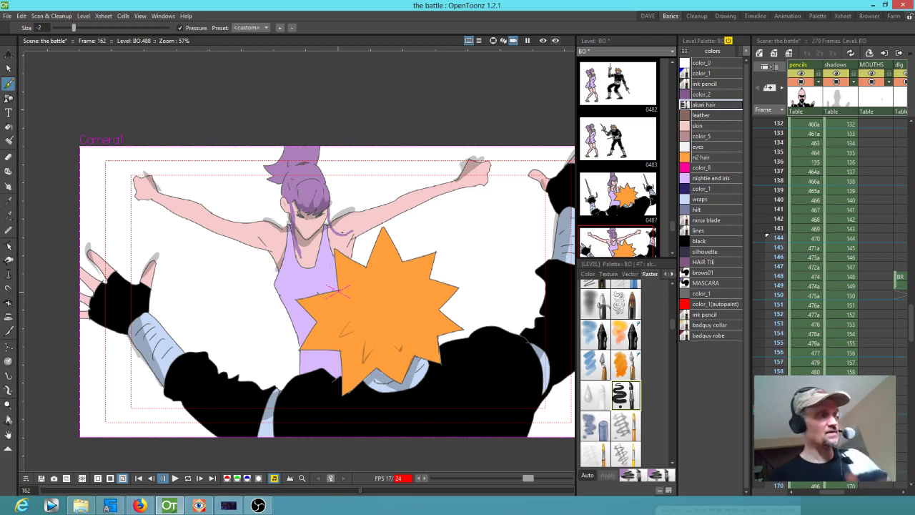
# - Paint a loose hair strand in front of the ear of the woman seen from behind at frame 171
pyautogui.press('.')
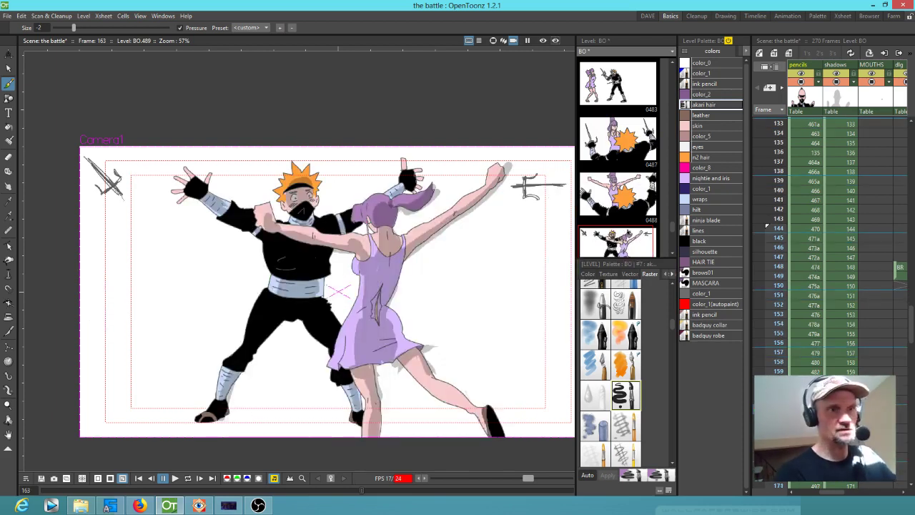
pyautogui.press('.')
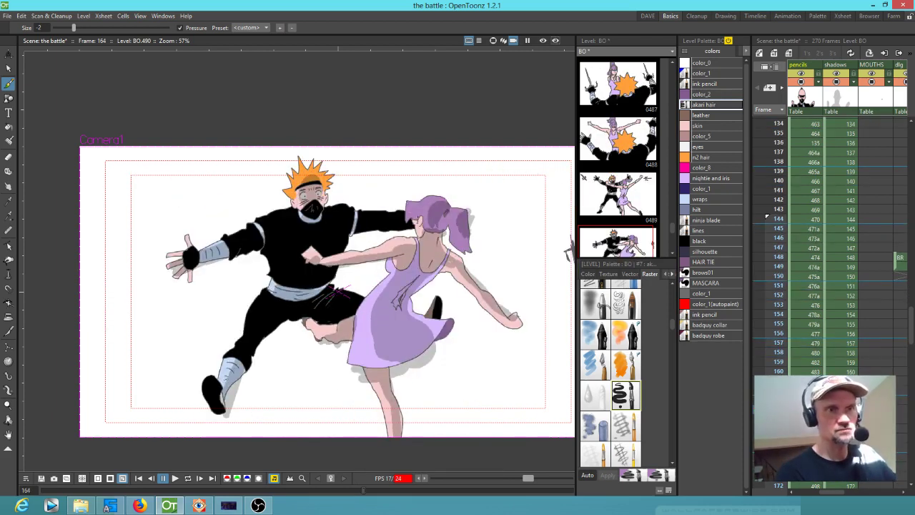
pyautogui.press('.')
pyautogui.press('.')
pyautogui.press('.')
pyautogui.press('.')
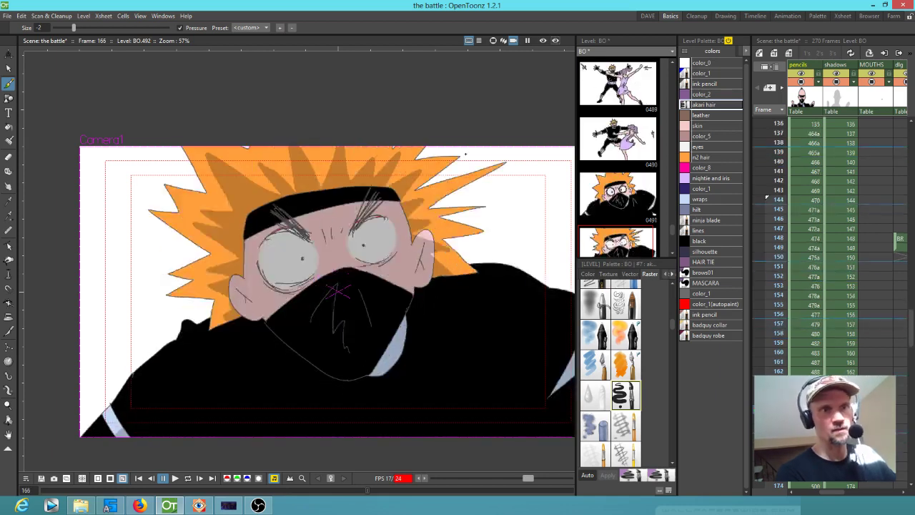
pyautogui.press('.')
pyautogui.press('.')
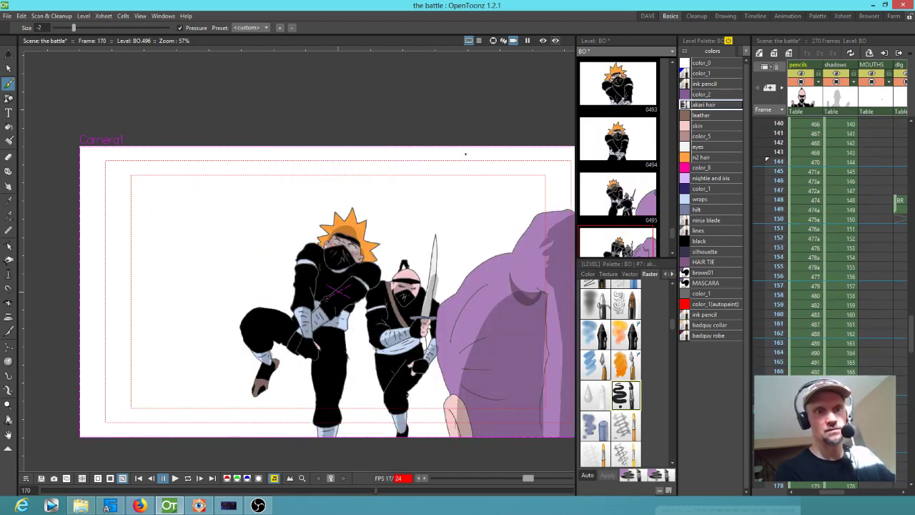
pyautogui.press('.')
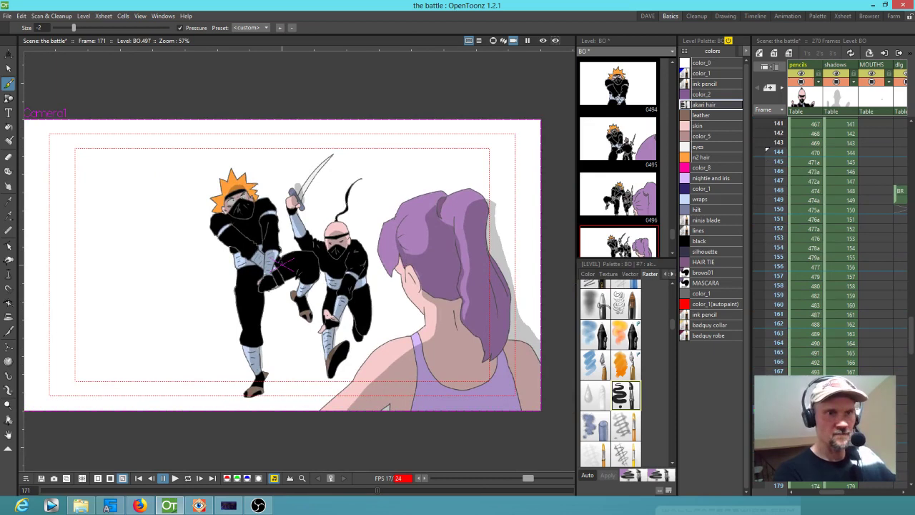
pyautogui.moveTo(403, 287); pyautogui.dragTo(407, 337)
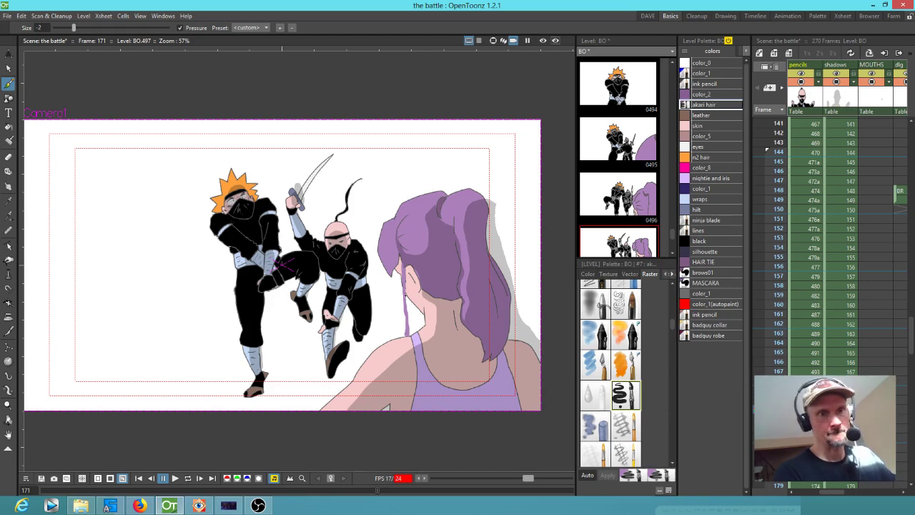
# - Paint a short hair strand along the cheek of the woman seen from behind at frame 172
pyautogui.press('.')
pyautogui.moveTo(410, 271); pyautogui.dragTo(409, 306)
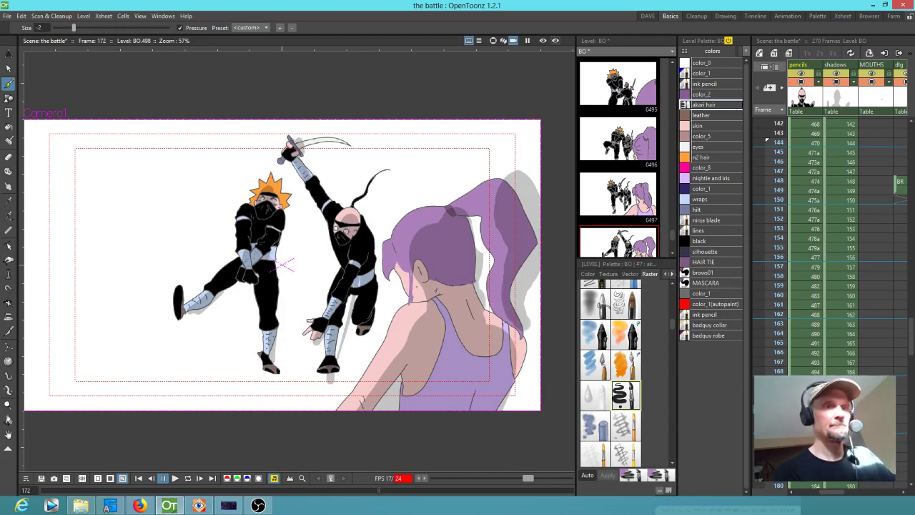
pyautogui.moveTo(410, 271); pyautogui.dragTo(407, 288)
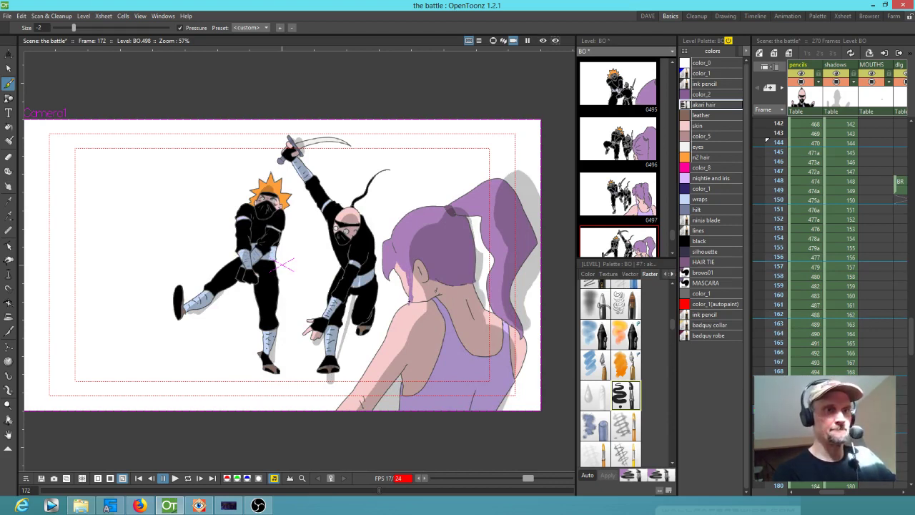
# - Paint matching hair strands hanging beside the cheek of the woman seen from behind at frames 173 and 174
pyautogui.moveTo(431, 252); pyautogui.dragTo(422, 320)
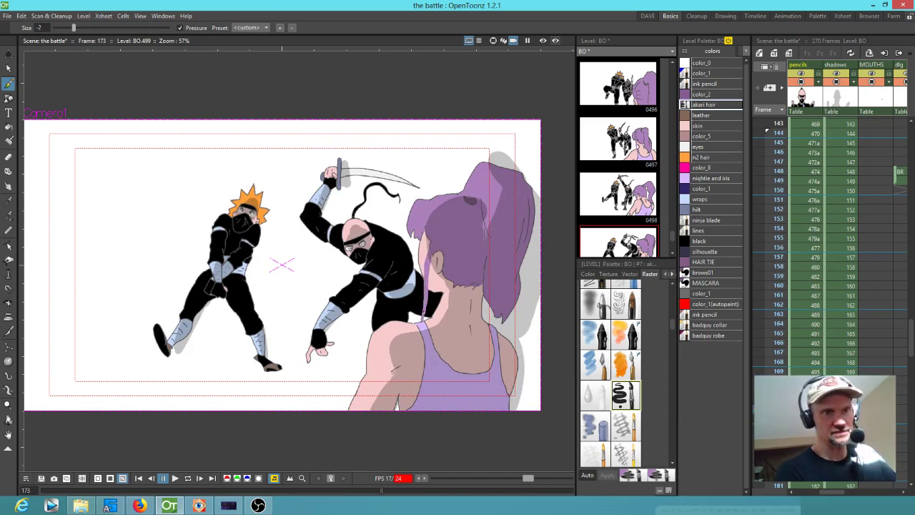
pyautogui.moveTo(439, 270)
pyautogui.mouseDown()
pyautogui.moveTo(438, 254)
pyautogui.moveTo(429, 311)
pyautogui.mouseUp()
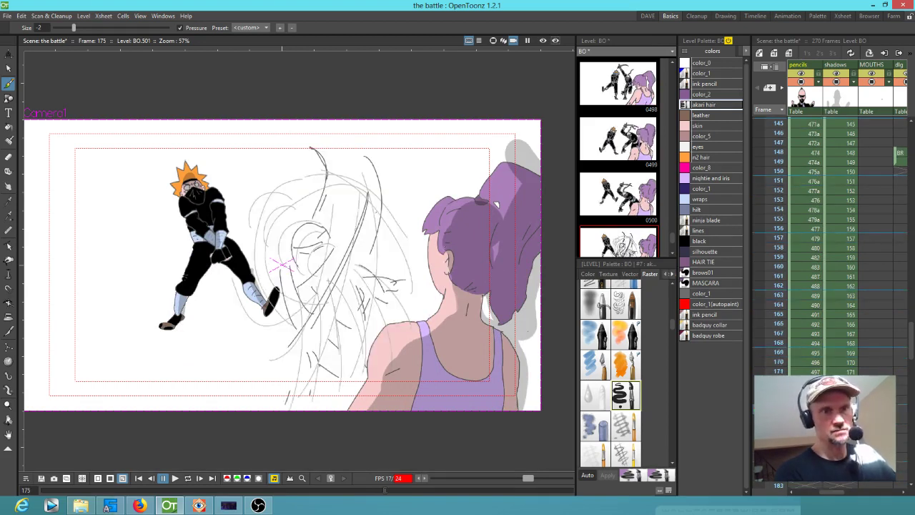
pyautogui.press('.')
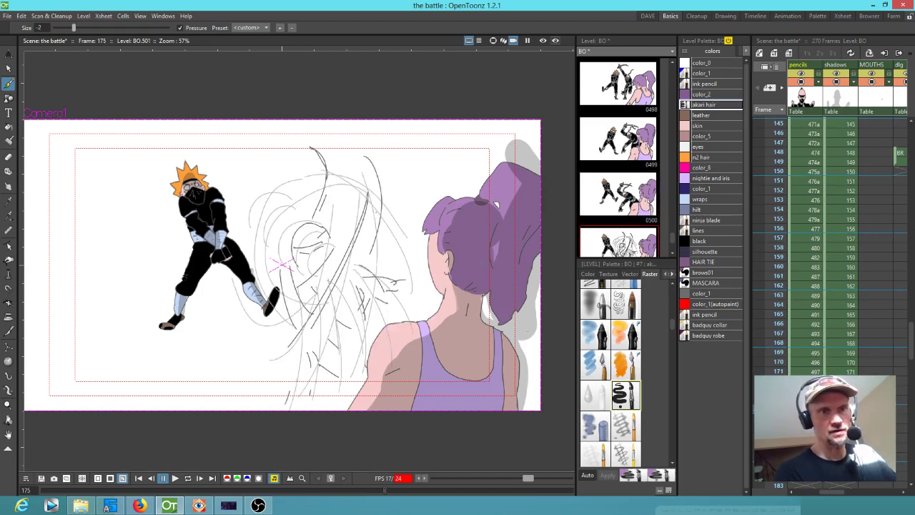
# - Paint loose hair strands hanging beside the cheek of the woman seen from behind at frames 175 and 176
pyautogui.press('.')
pyautogui.press('.')
pyautogui.moveTo(438, 289); pyautogui.dragTo(428, 319)
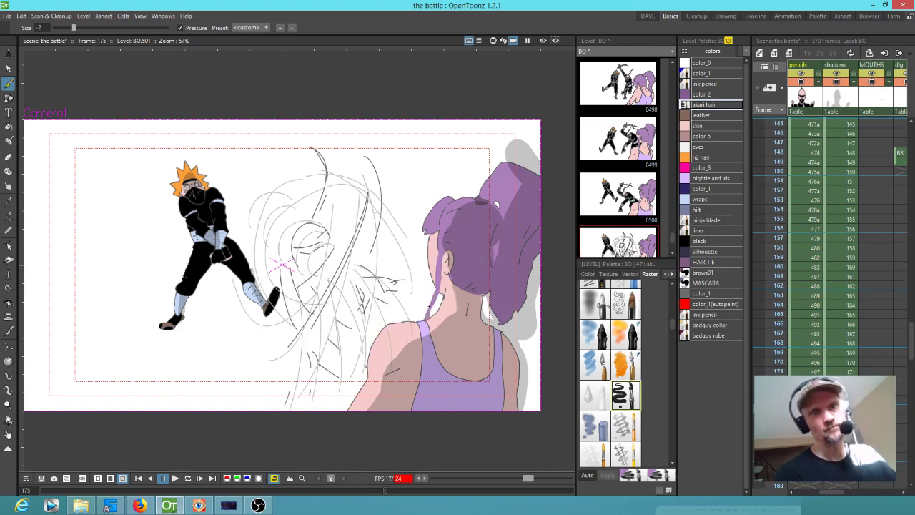
pyautogui.press('.')
pyautogui.moveTo(422, 225); pyautogui.dragTo(424, 290)
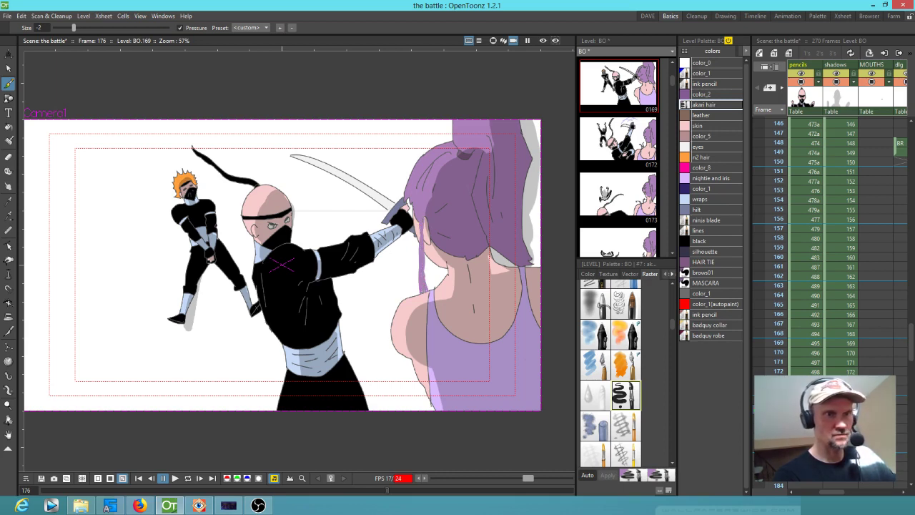
# - Paint loose hair strands in front of the woman's ear at frames 178 and 180
pyautogui.press('.')
pyautogui.press('.')
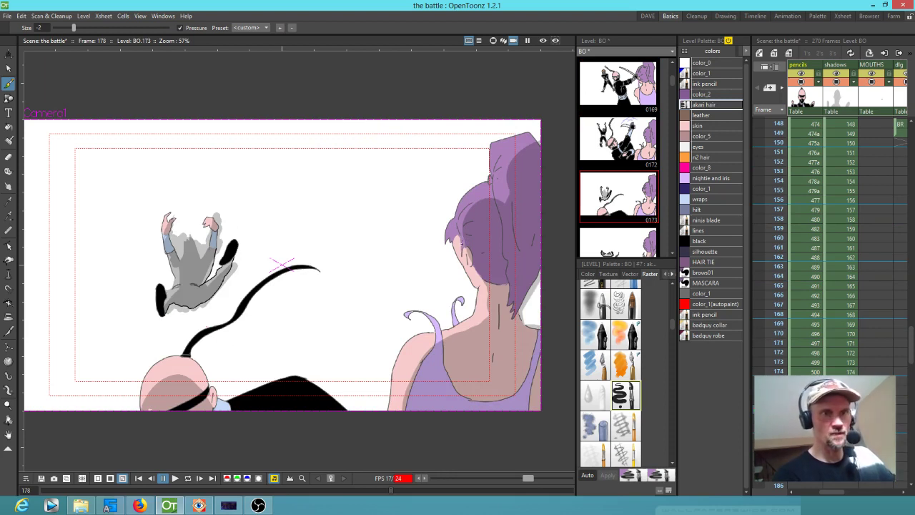
pyautogui.moveTo(462, 256); pyautogui.dragTo(468, 319)
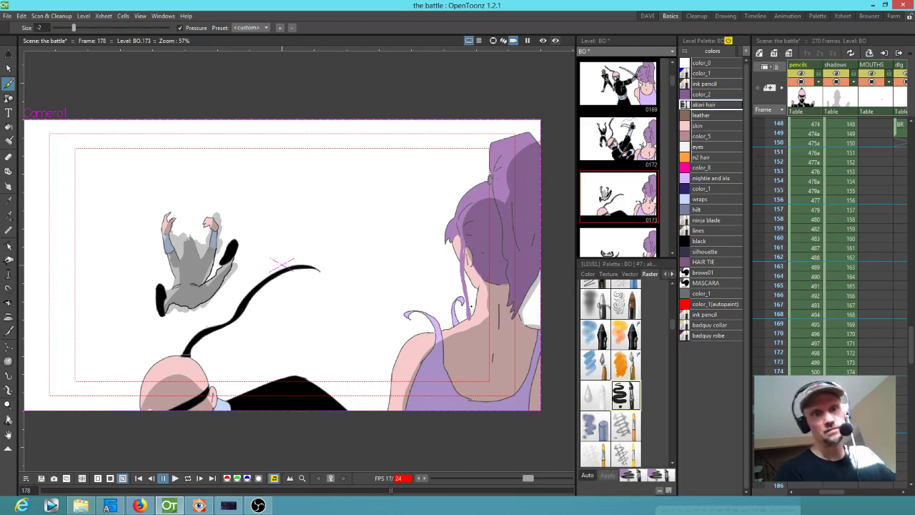
pyautogui.press('.')
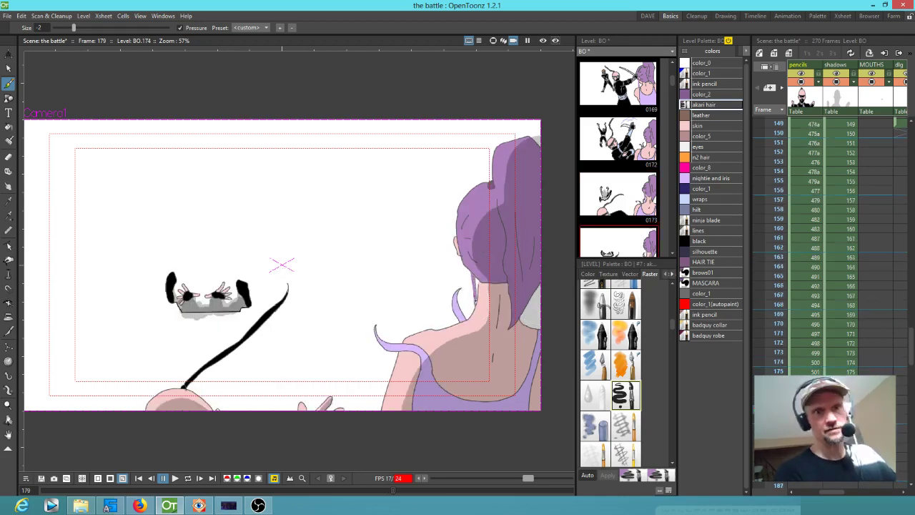
pyautogui.press('.')
pyautogui.moveTo(465, 248)
pyautogui.mouseDown()
pyautogui.moveTo(462, 283)
pyautogui.moveTo(463, 249)
pyautogui.mouseUp()
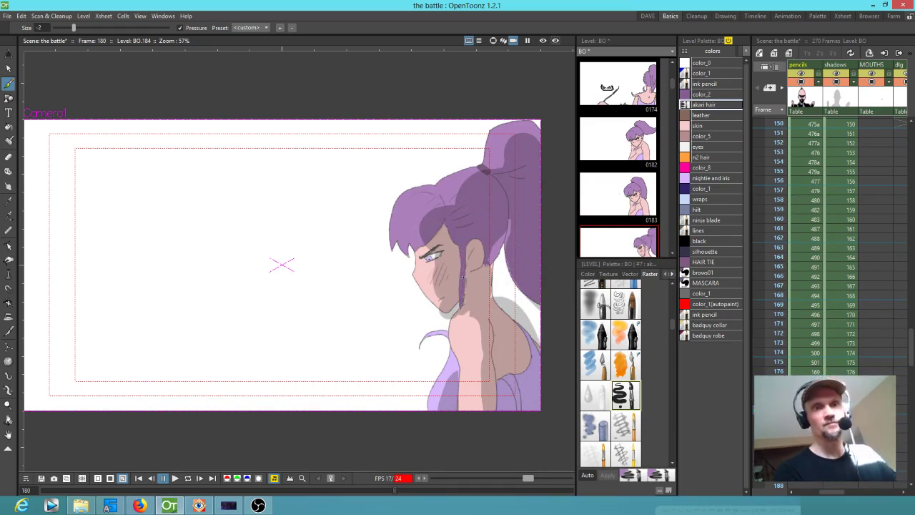
# - Check the strands of the neighbouring frames up to 183 and paint a matching strand in front of the woman's ear at frame 181
pyautogui.press('.')
pyautogui.press(',')
pyautogui.press('.')
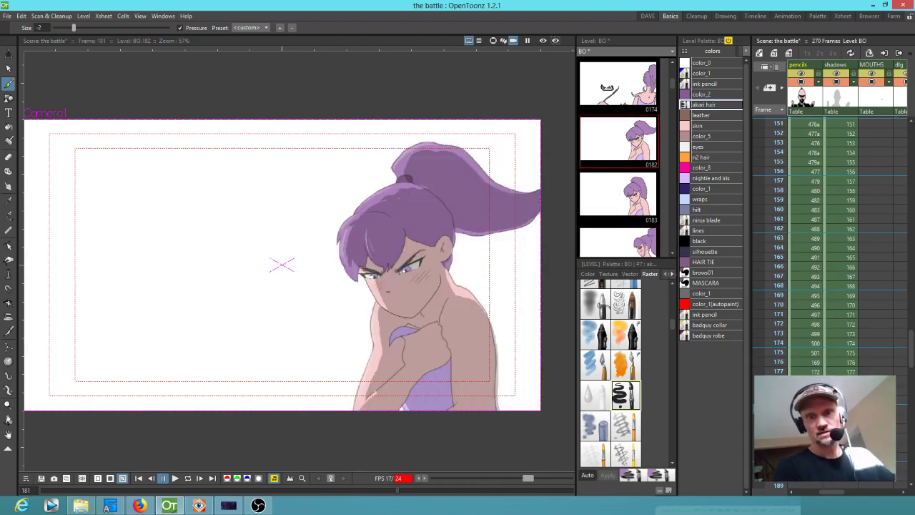
pyautogui.press('.')
pyautogui.press('.')
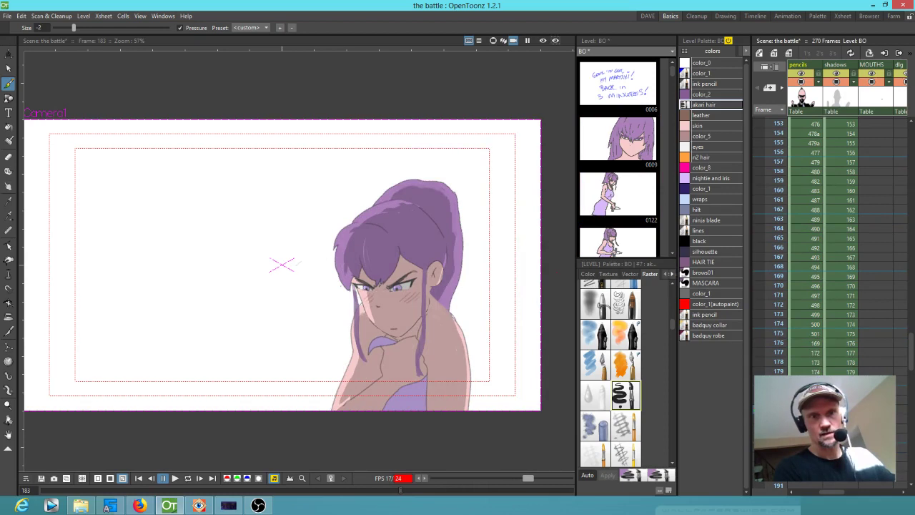
pyautogui.press(',')
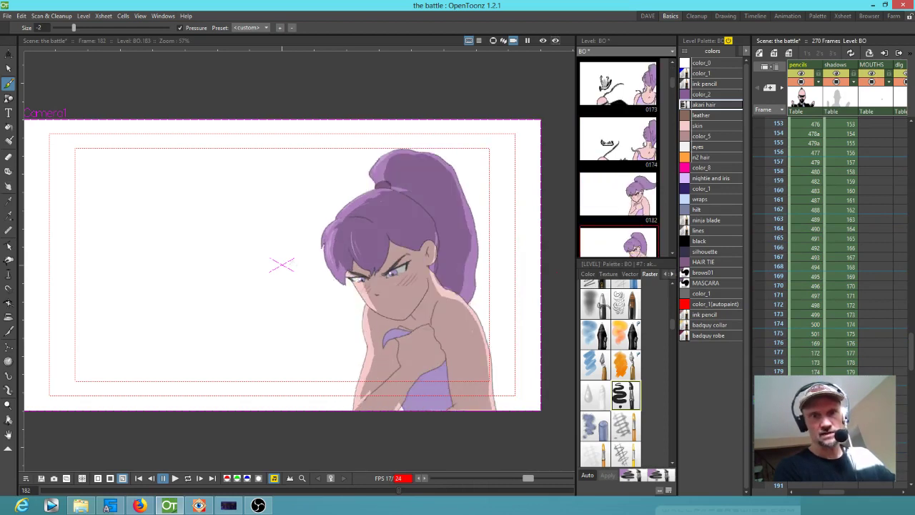
pyautogui.press(',')
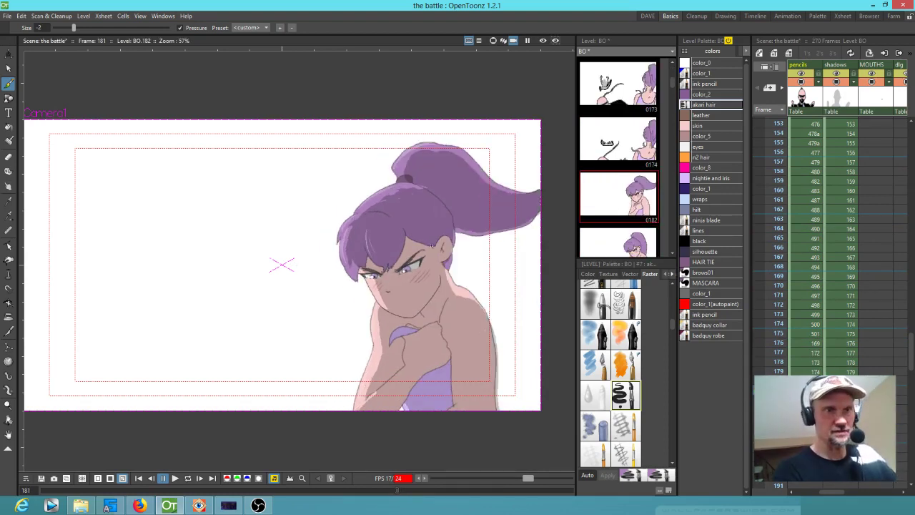
pyautogui.moveTo(434, 274); pyautogui.dragTo(436, 322)
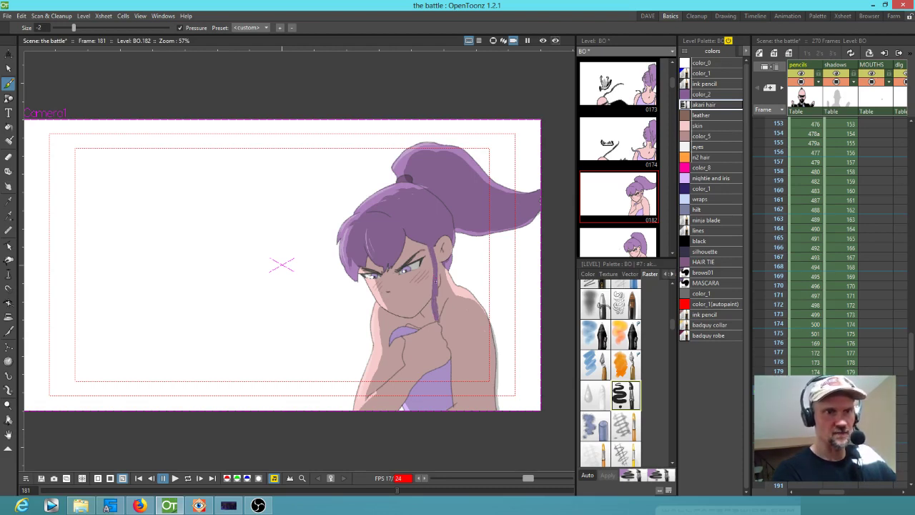
# - Paint a long hair strand from in front of the ear down past the woman's hand at frame 182
pyautogui.press('.')
pyautogui.moveTo(417, 248); pyautogui.dragTo(424, 324)
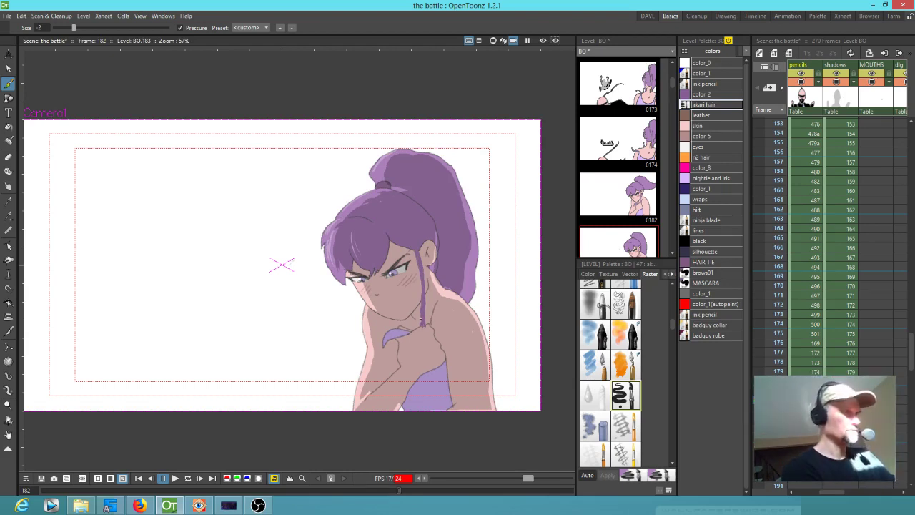
pyautogui.press(',')
pyautogui.press('.')
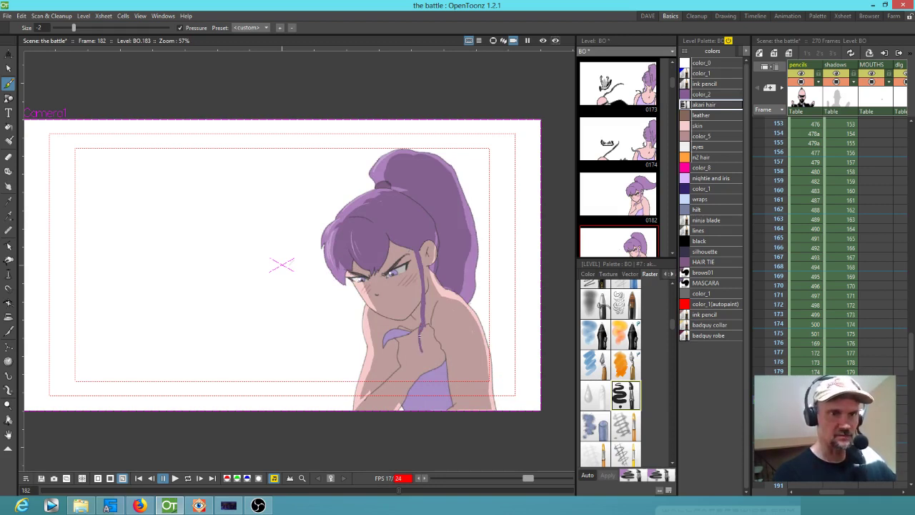
pyautogui.press('.')
pyautogui.press(',')
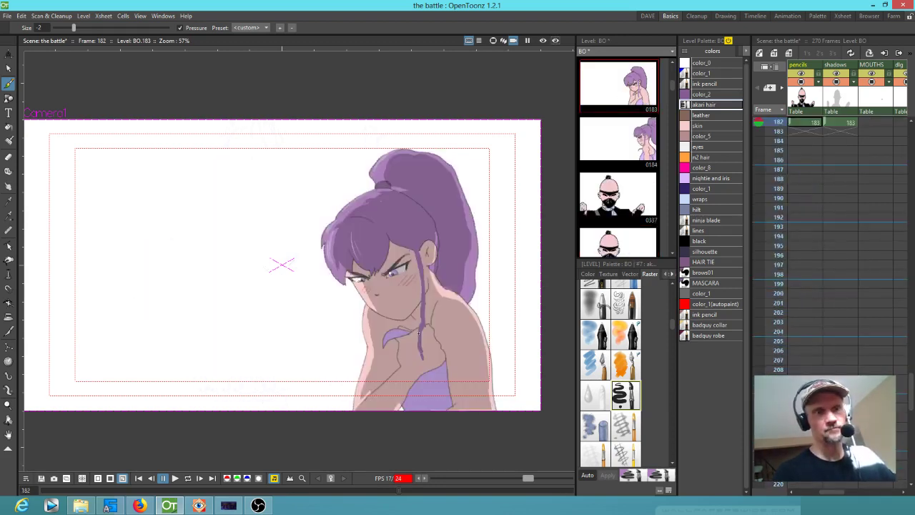
# - Flip through frames 181 to 183 to compare the position and length of the hair strand by the ear
pyautogui.press(',')
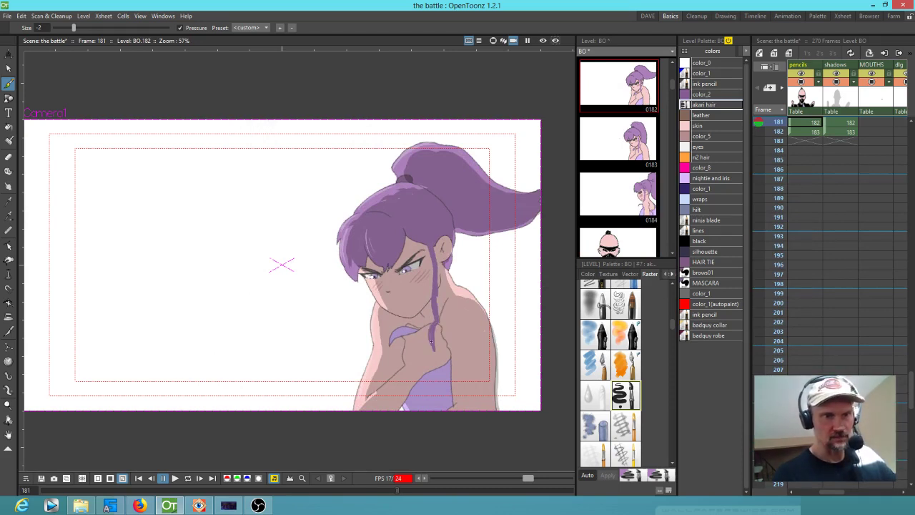
pyautogui.press('.')
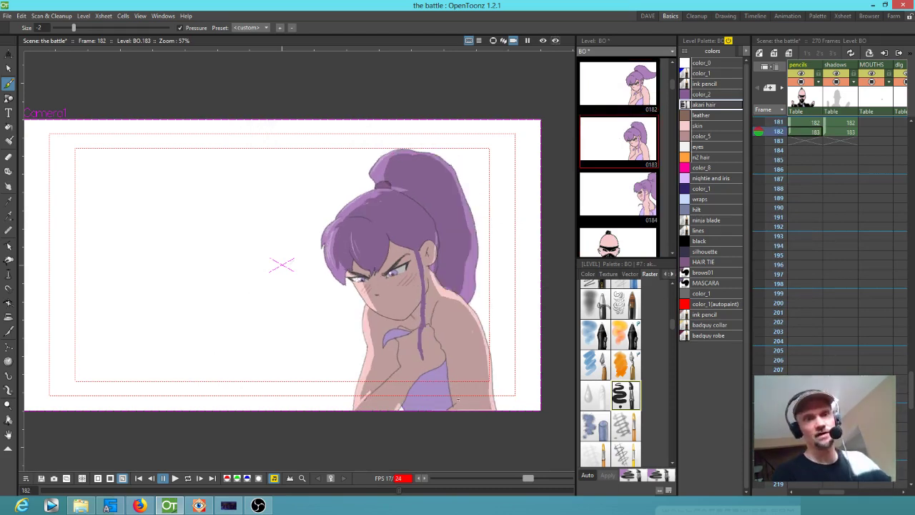
pyautogui.press('.')
pyautogui.press(',')
pyautogui.press(',')
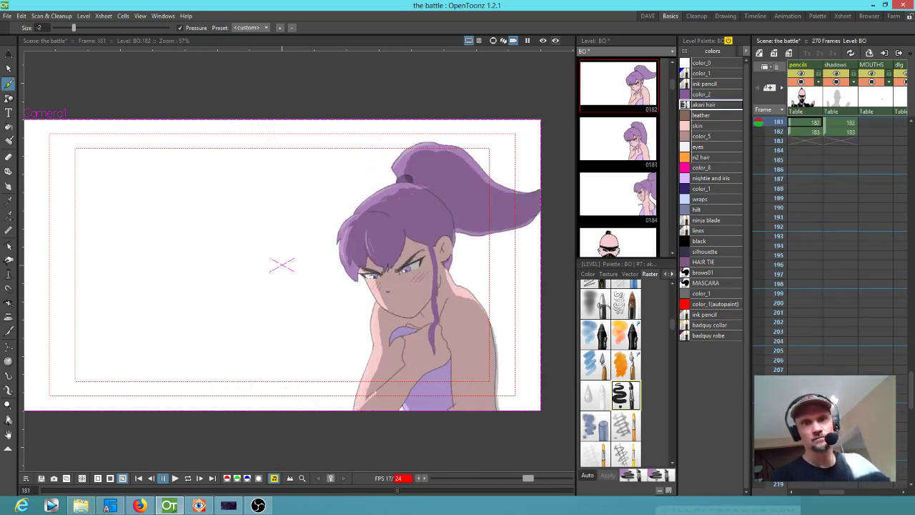
pyautogui.scroll(5, 801, 361)
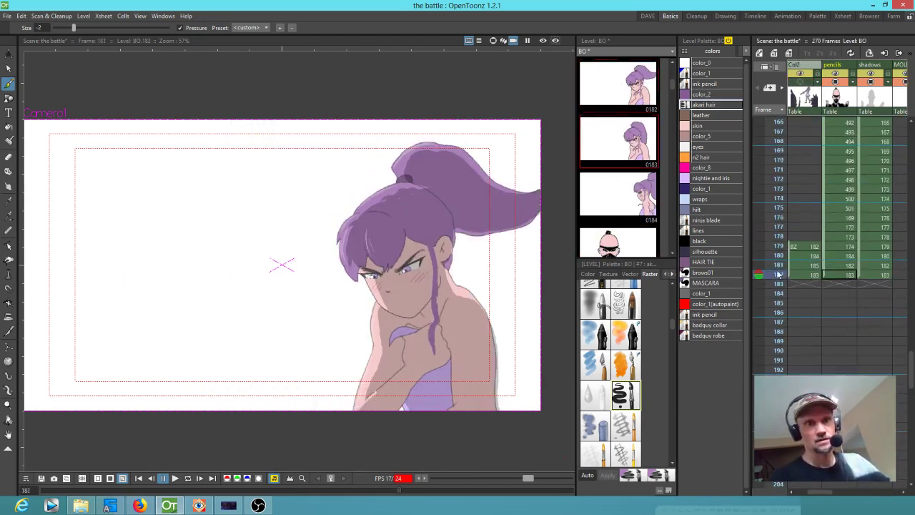
pyautogui.click(778, 284)
pyautogui.moveTo(776, 291)
pyautogui.mouseDown()
pyautogui.moveTo(768, 250)
pyautogui.moveTo(766, 267)
pyautogui.mouseUp()
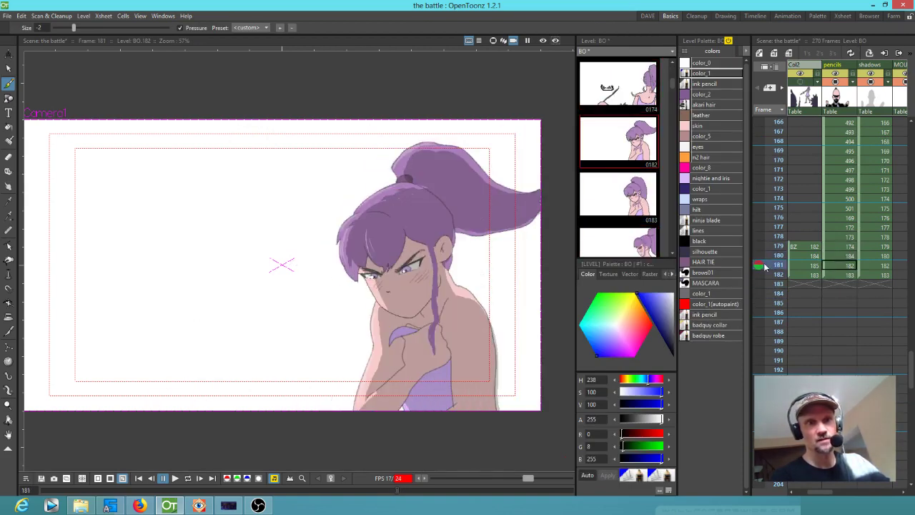
pyautogui.click(833, 268)
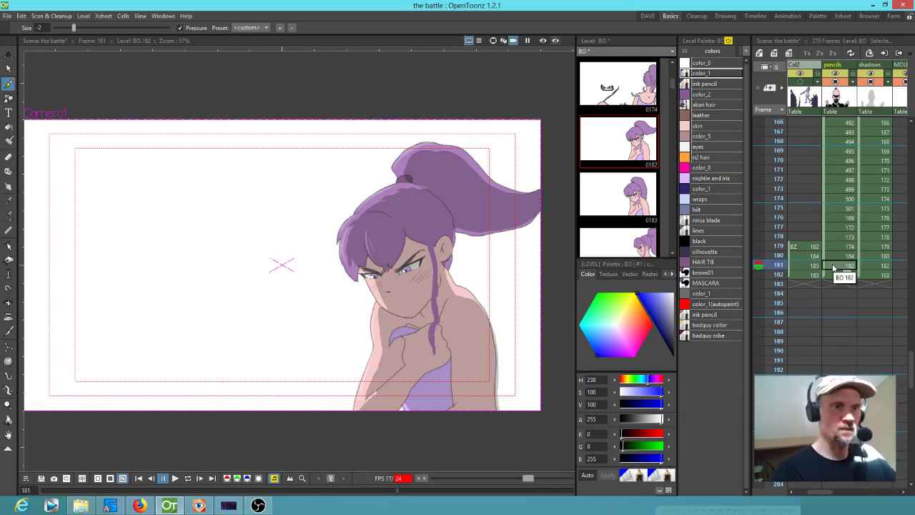
# - Paint a second loose strand on the far side of the woman's face at frame 182 in the akari hair style
pyautogui.moveTo(774, 272); pyautogui.dragTo(777, 278)
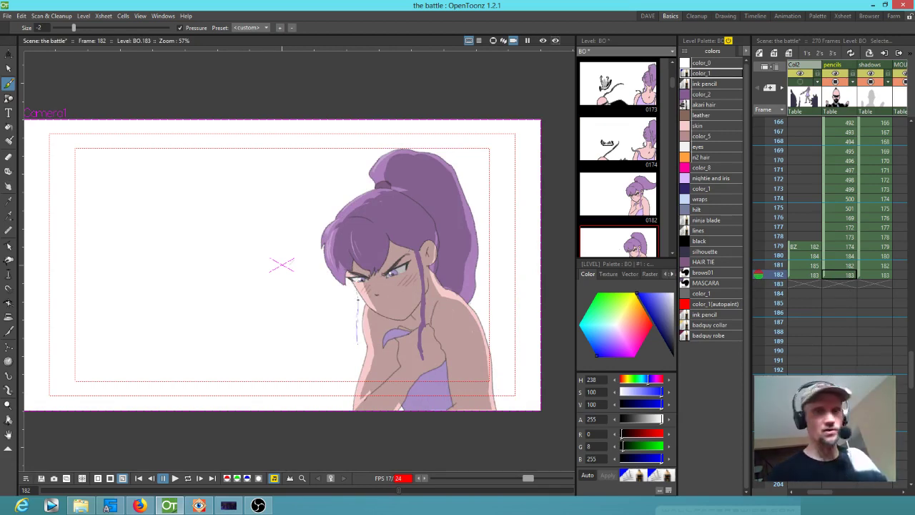
pyautogui.click(849, 269)
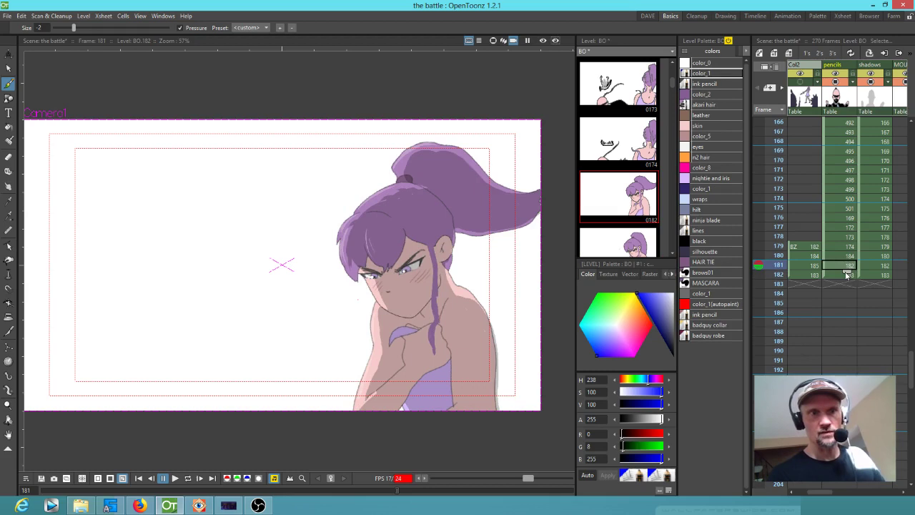
pyautogui.click(847, 276)
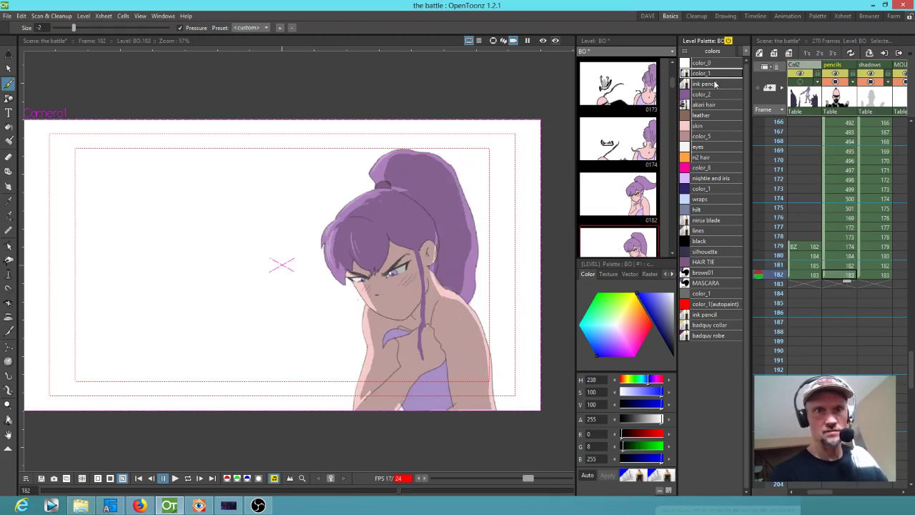
pyautogui.click(708, 105)
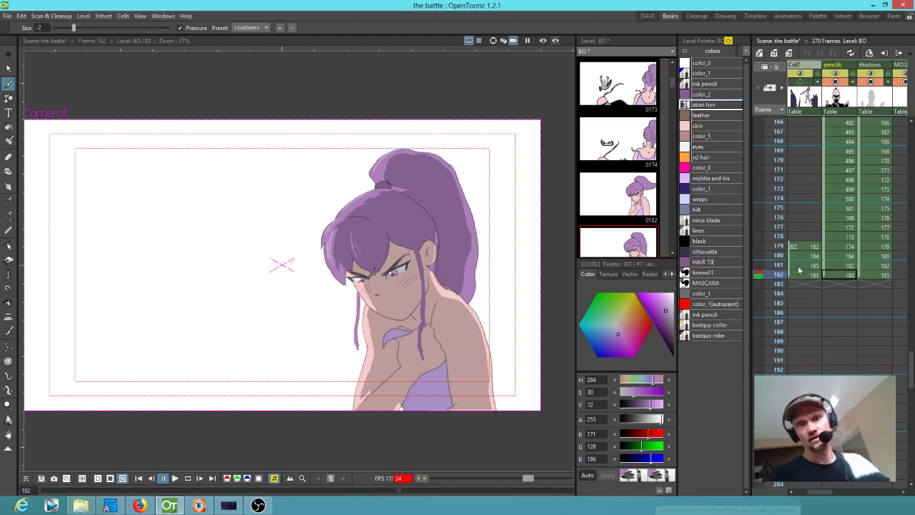
# - Flip between frames 181, 182 and 183 to check how both hair strands carry over into the following drawing
pyautogui.click(779, 285)
pyautogui.click(779, 278)
pyautogui.click(779, 284)
pyautogui.click(778, 277)
pyautogui.click(776, 267)
pyautogui.click(775, 276)
pyautogui.click(776, 266)
pyautogui.click(775, 276)
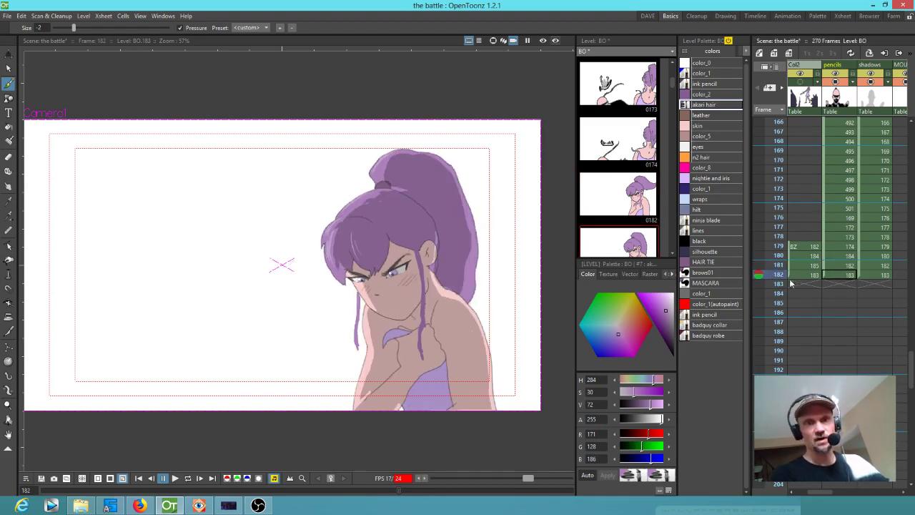
pyautogui.click(778, 284)
pyautogui.click(777, 275)
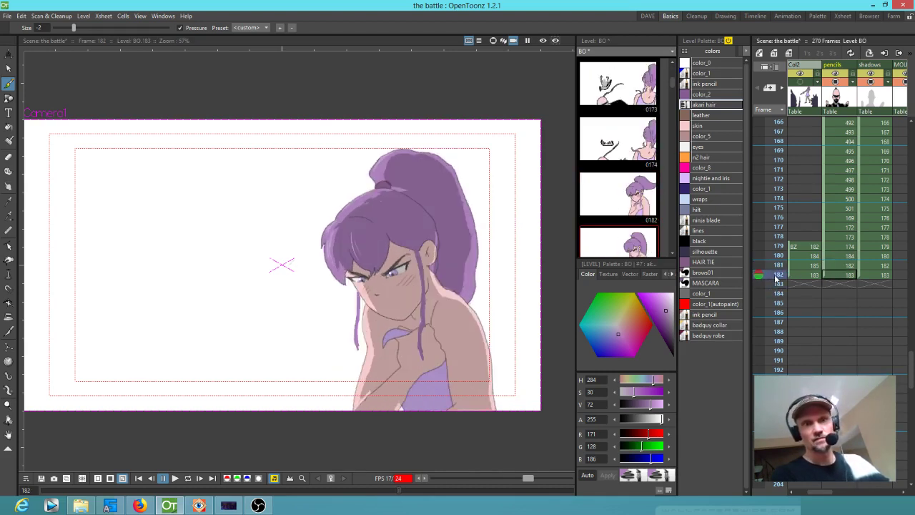
# - Lengthen the far-side hair strand at frame 182 and paint a matching one beside the woman's face at frame 181
pyautogui.click(846, 275)
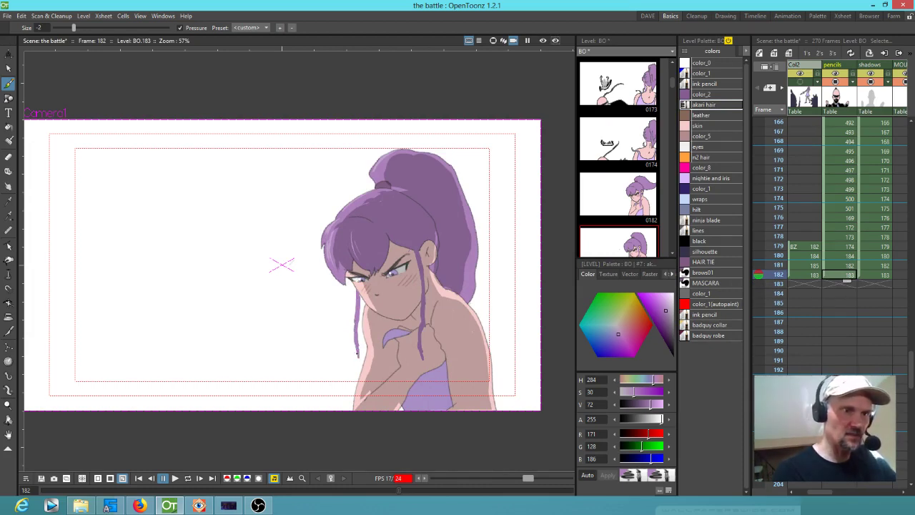
pyautogui.click(850, 266)
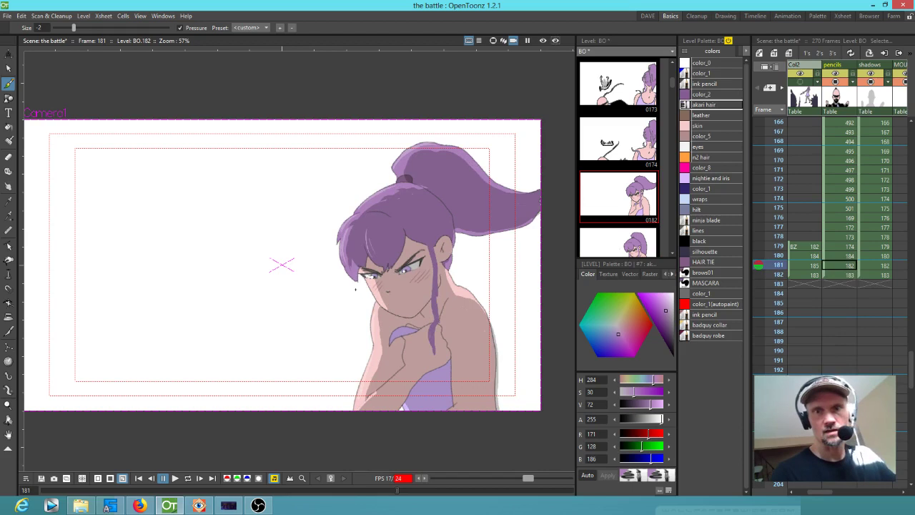
pyautogui.press('.')
pyautogui.press(',')
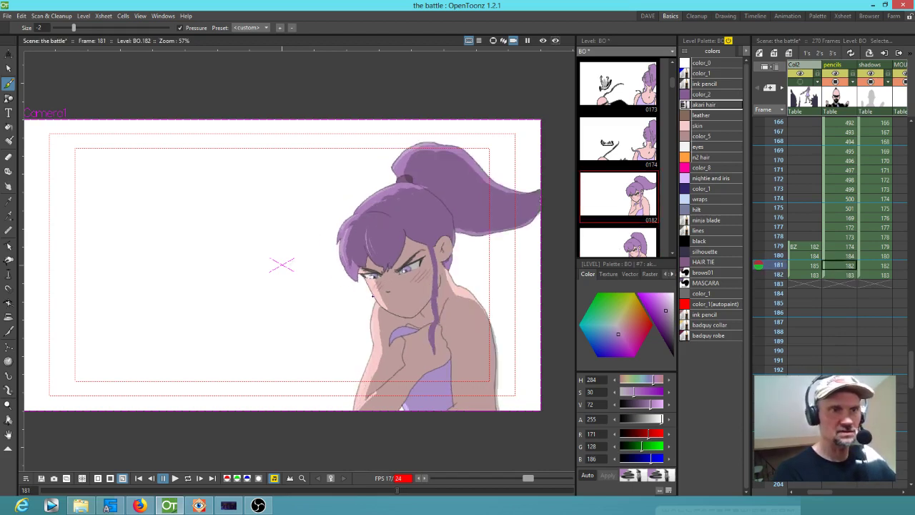
pyautogui.moveTo(369, 291); pyautogui.dragTo(352, 350)
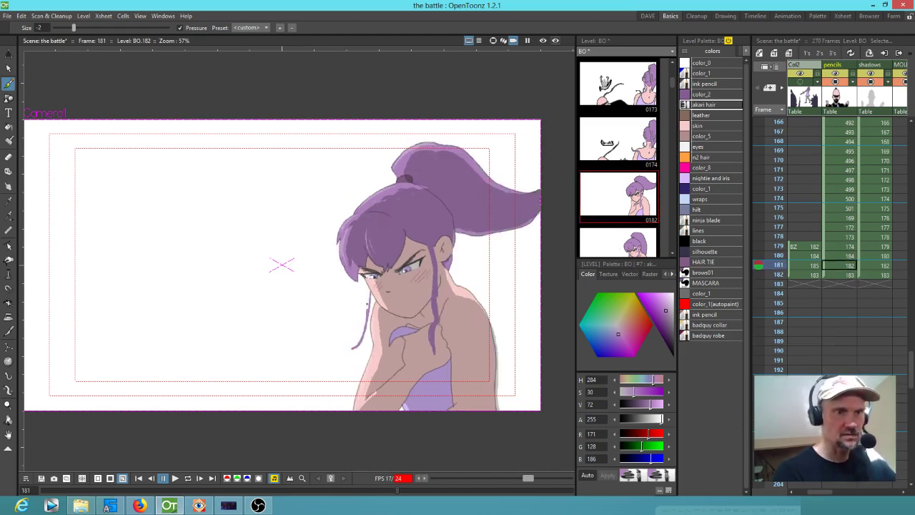
pyautogui.press('.')
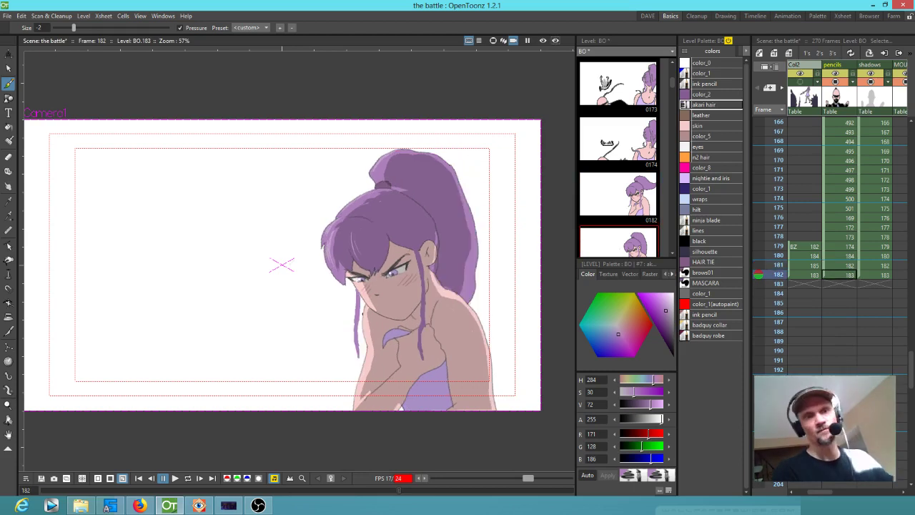
# - Play the animation past frame 182 to review how the painted hair strands flow into the rigged sub-scene
pyautogui.press('.')
pyautogui.press(',')
pyautogui.scroll(6, 786, 314)
pyautogui.moveTo(763, 304)
pyautogui.mouseDown()
pyautogui.moveTo(765, 284)
pyautogui.moveTo(763, 370)
pyautogui.moveTo(762, 265)
pyautogui.moveTo(750, 405)
pyautogui.moveTo(738, 198)
pyautogui.moveTo(728, 246)
pyautogui.moveTo(731, 210)
pyautogui.moveTo(725, 233)
pyautogui.moveTo(727, 220)
pyautogui.mouseUp()
pyautogui.scroll(-4, 381, 307)
pyautogui.scroll(4, 402, 294)
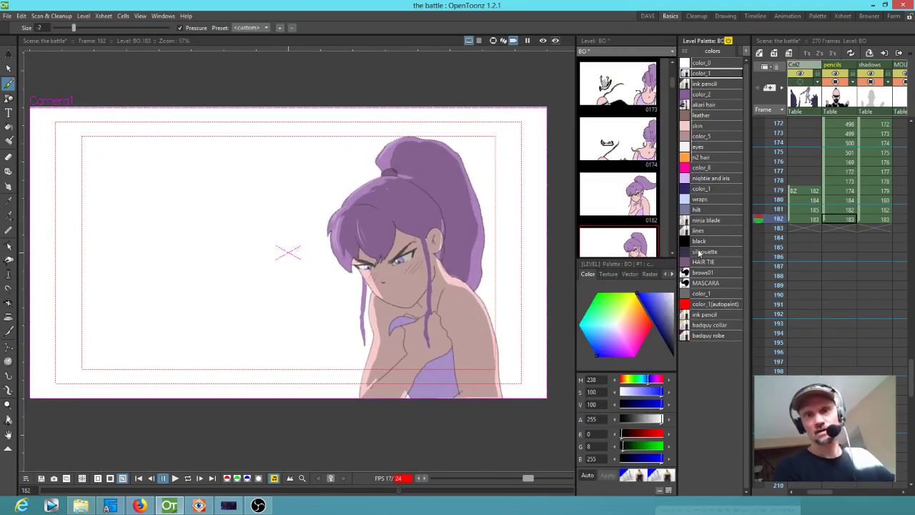
pyautogui.scroll(-2, 487, 271)
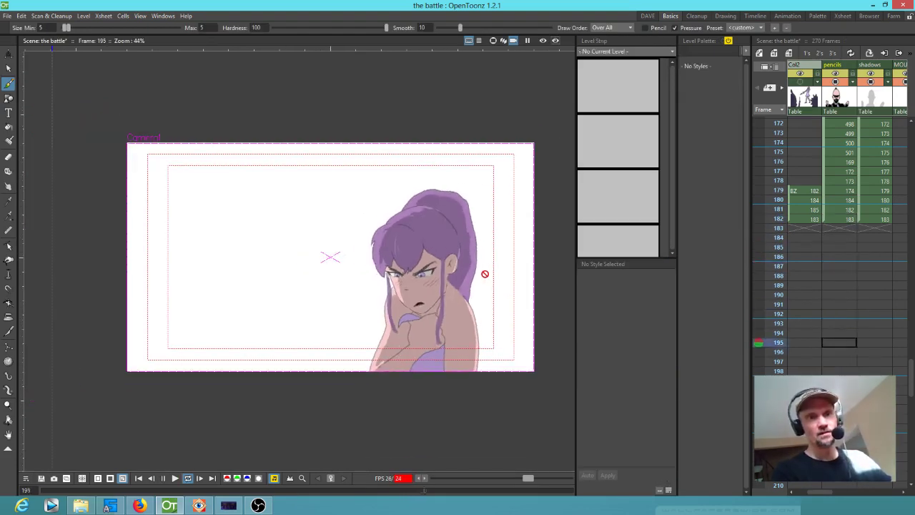
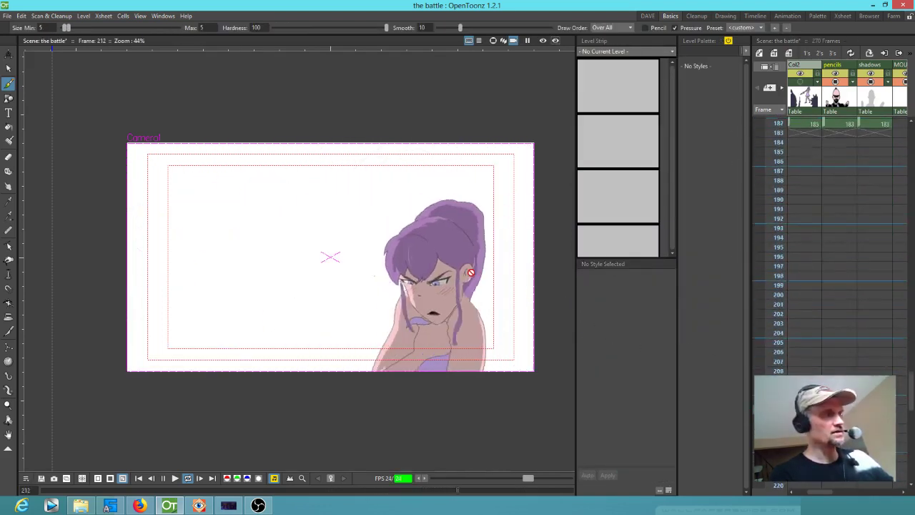
pyautogui.hotkey('shift', 'p')
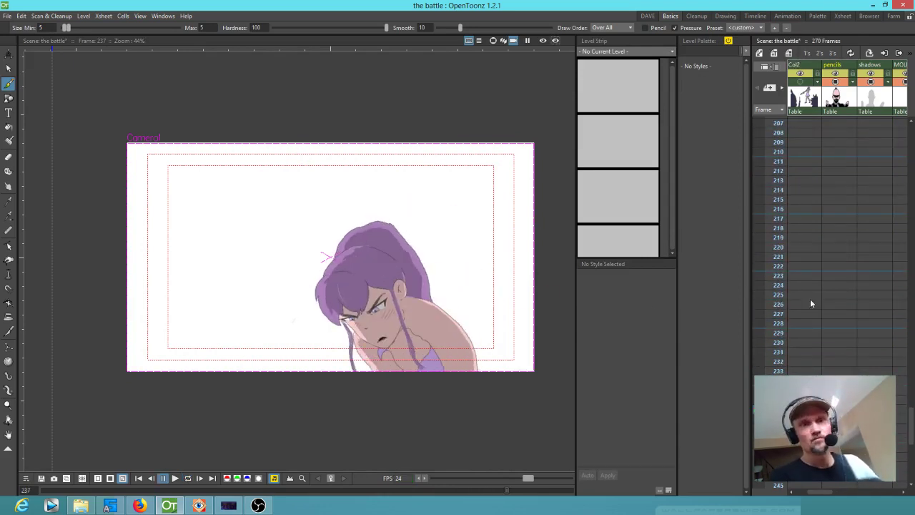
# - Scrub through the drawings around frames 182 and 183 to review the painted hair strands
pyautogui.scroll(10, 815, 282)
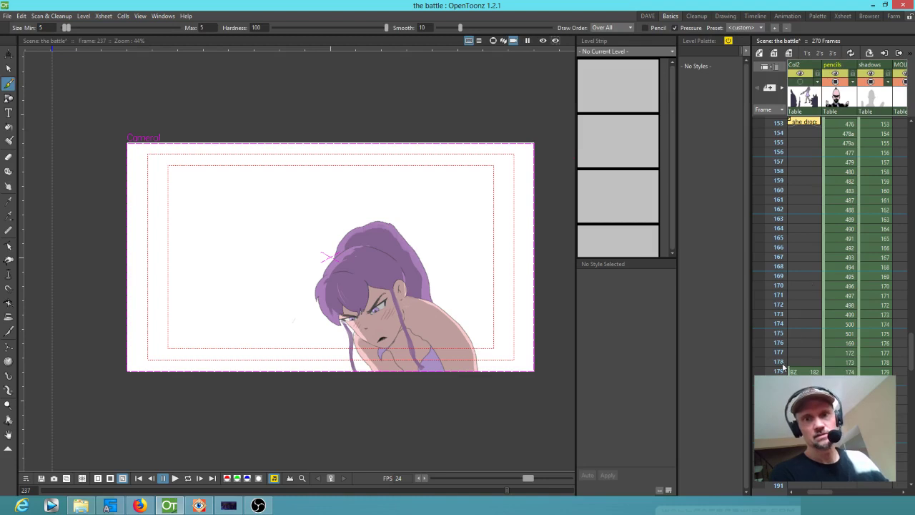
pyautogui.click(805, 390)
pyautogui.moveTo(778, 390); pyautogui.dragTo(770, 340)
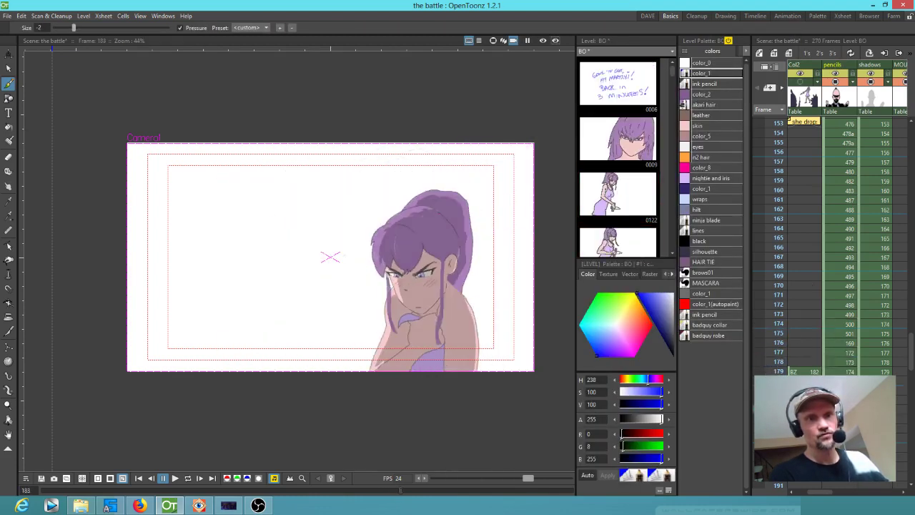
pyautogui.scroll(-5, 823, 250)
pyautogui.click(754, 190)
pyautogui.moveTo(755, 190); pyautogui.dragTo(774, 224)
pyautogui.scroll(5, 773, 333)
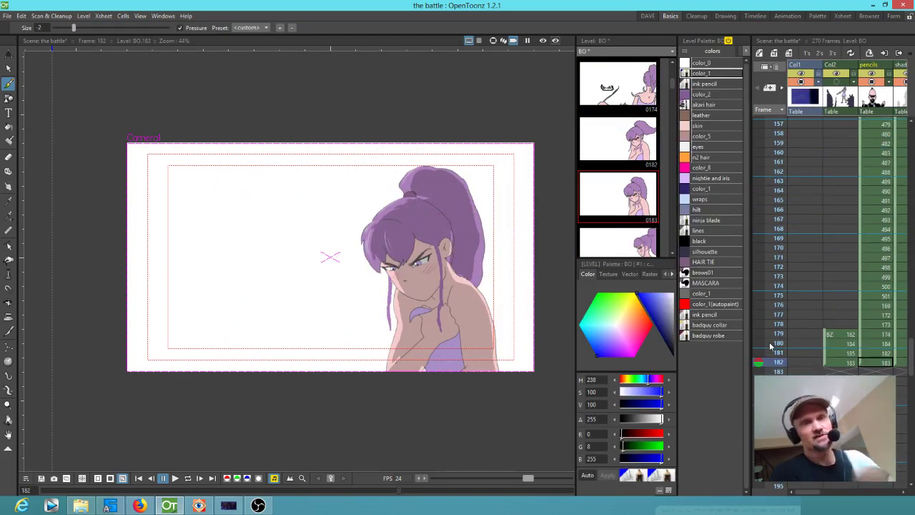
# - Review the shot near the start of the scene and select the effects column's drawing at frame 19
pyautogui.scroll(10, 771, 346)
pyautogui.scroll(20, 772, 334)
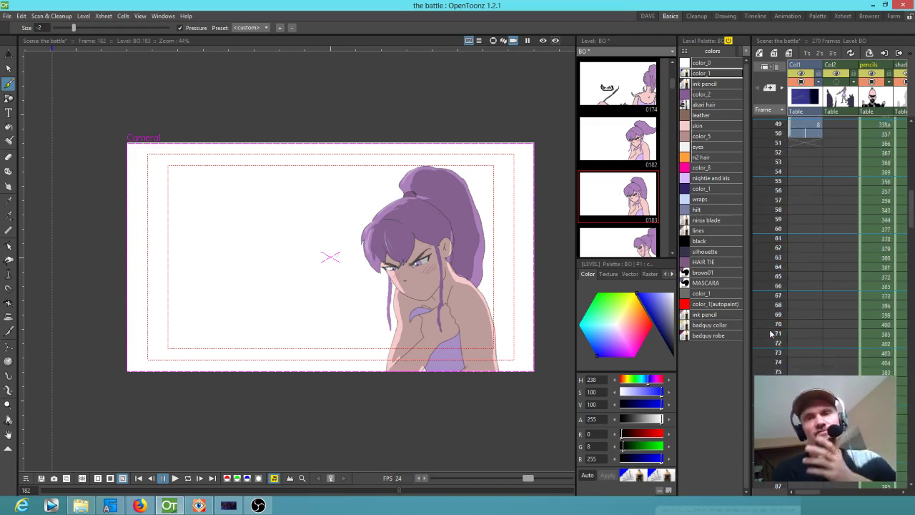
pyautogui.moveTo(776, 190); pyautogui.dragTo(771, 304)
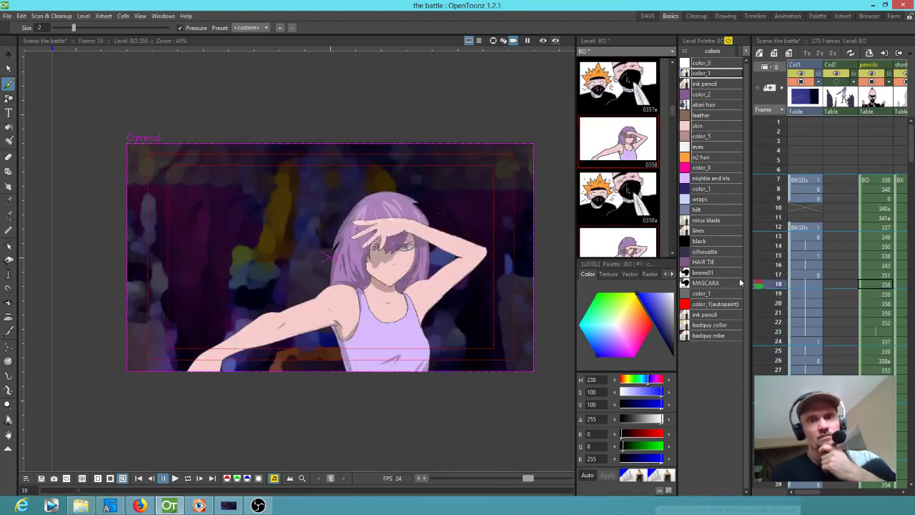
pyautogui.click(876, 275)
pyautogui.hscroll(5, 831, 290)
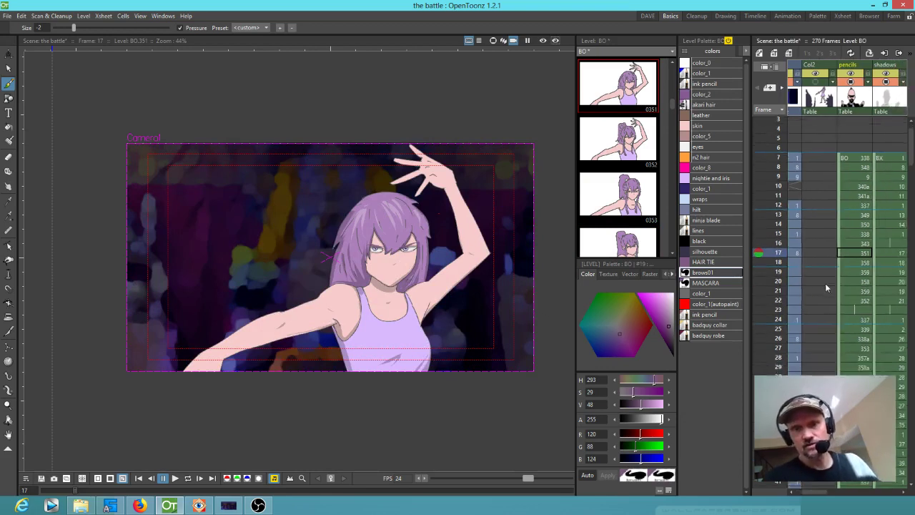
pyautogui.hscroll(3, 823, 294)
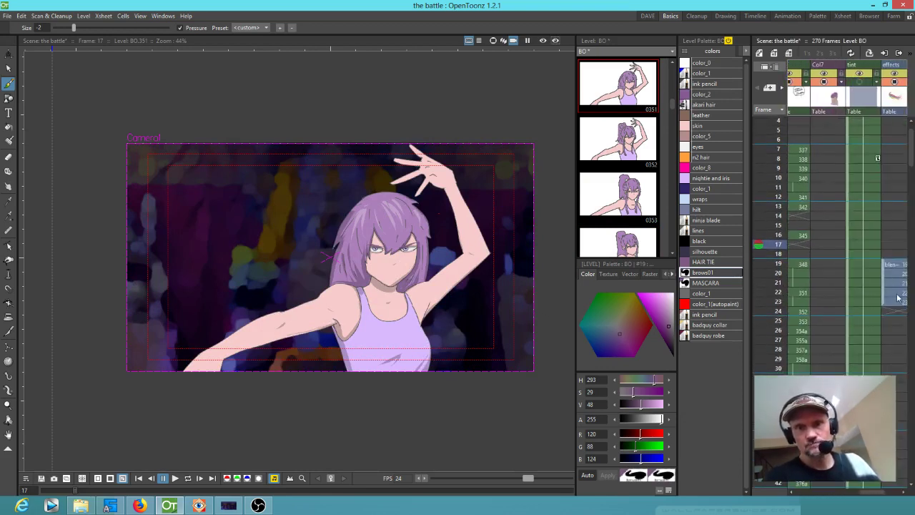
pyautogui.click(869, 265)
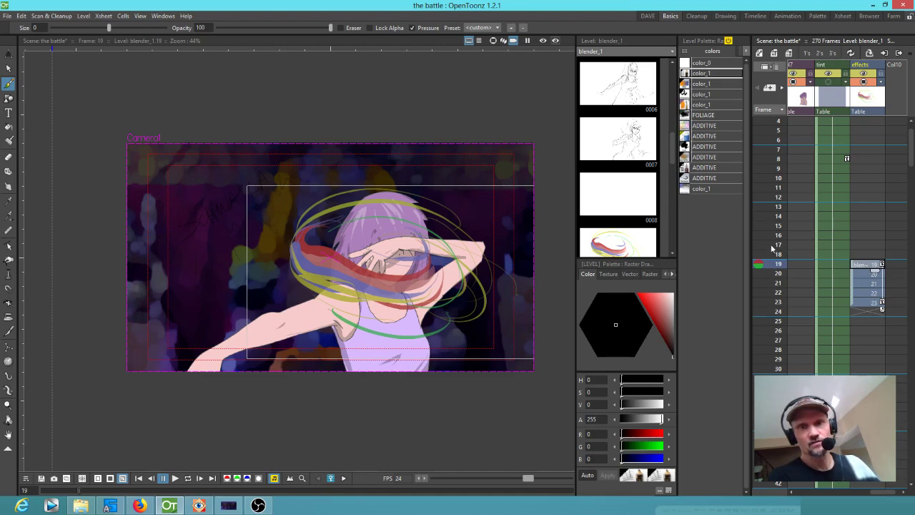
# - Set the playback range from frame 13 to frame 25 and preview the effects drawing at frame 19
pyautogui.click(774, 208)
pyautogui.rightClick(776, 206)
pyautogui.press('Escape')
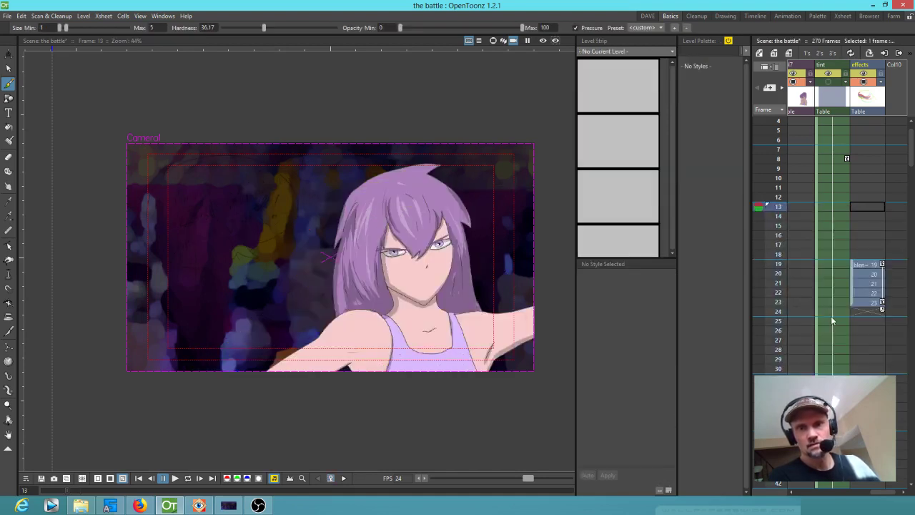
pyautogui.click(775, 323)
pyautogui.rightClick(775, 323)
pyautogui.press('Escape')
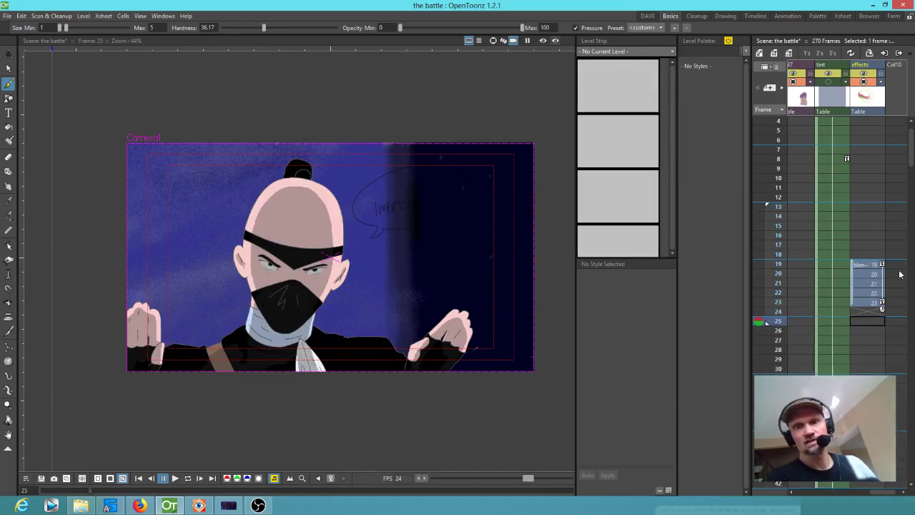
pyautogui.click(872, 266)
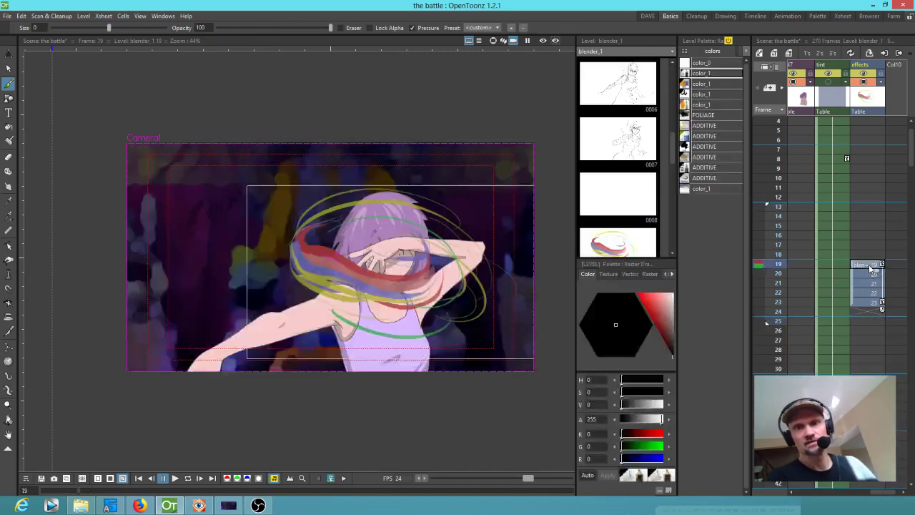
pyautogui.click(542, 41)
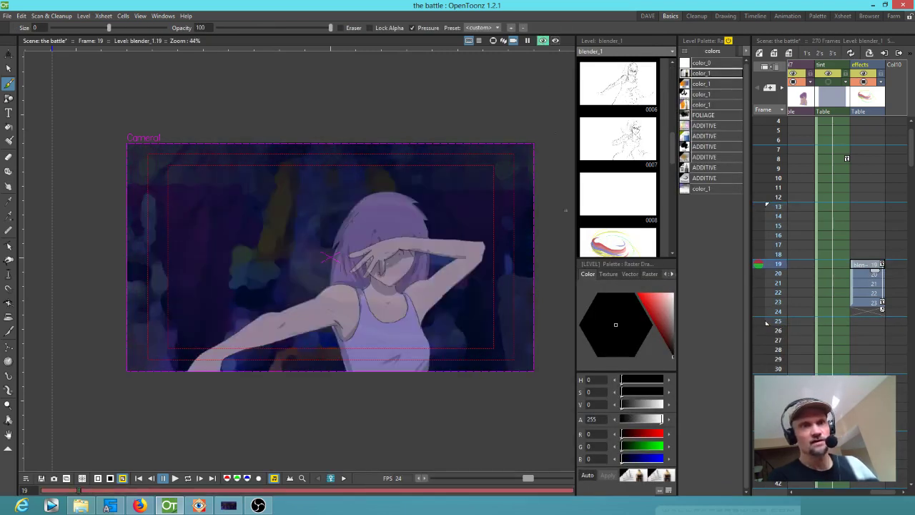
# - Open the Stage Schematic in an enlarged window and compare it with the FX Schematic
pyautogui.press('F6')
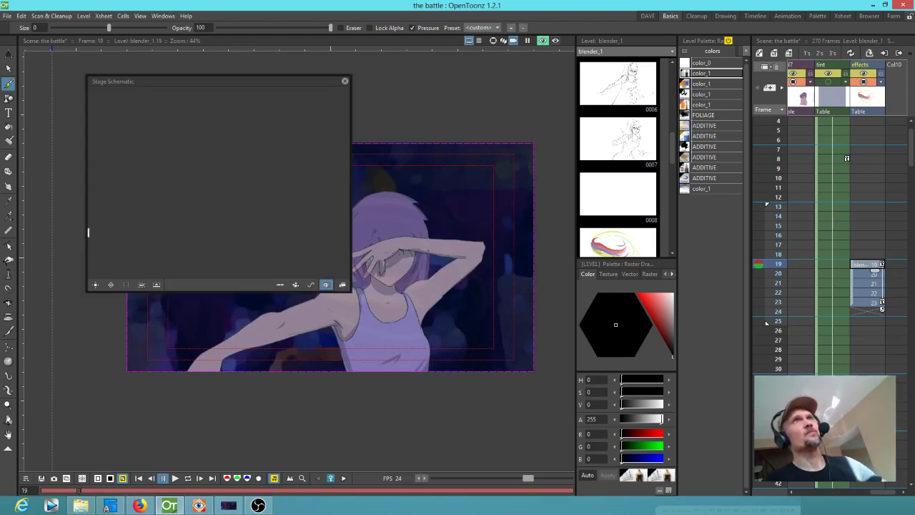
pyautogui.doubleClick(179, 81)
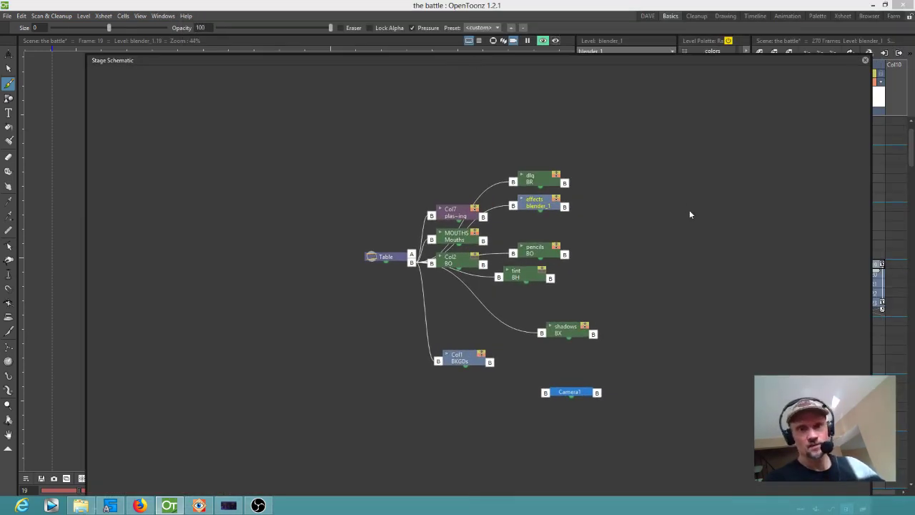
pyautogui.moveTo(668, 54)
pyautogui.mouseDown()
pyautogui.moveTo(668, 172)
pyautogui.moveTo(664, 66)
pyautogui.mouseUp()
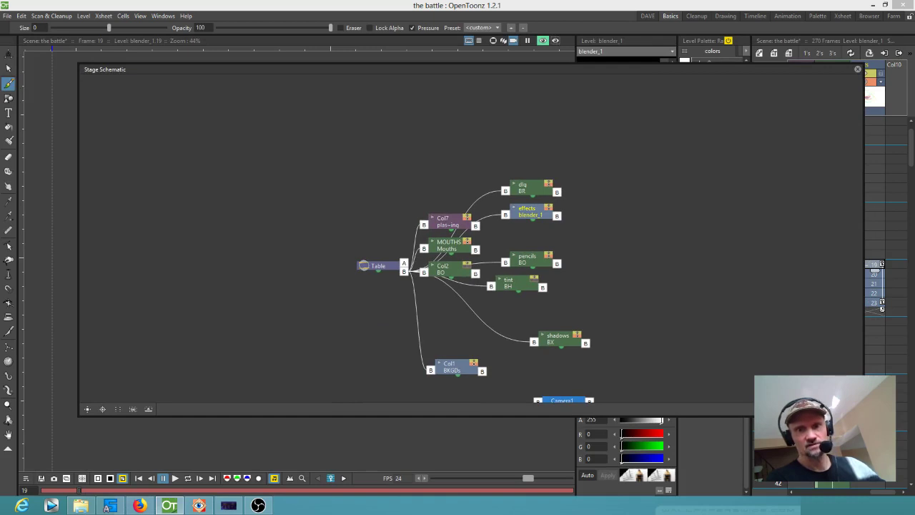
pyautogui.click(856, 409)
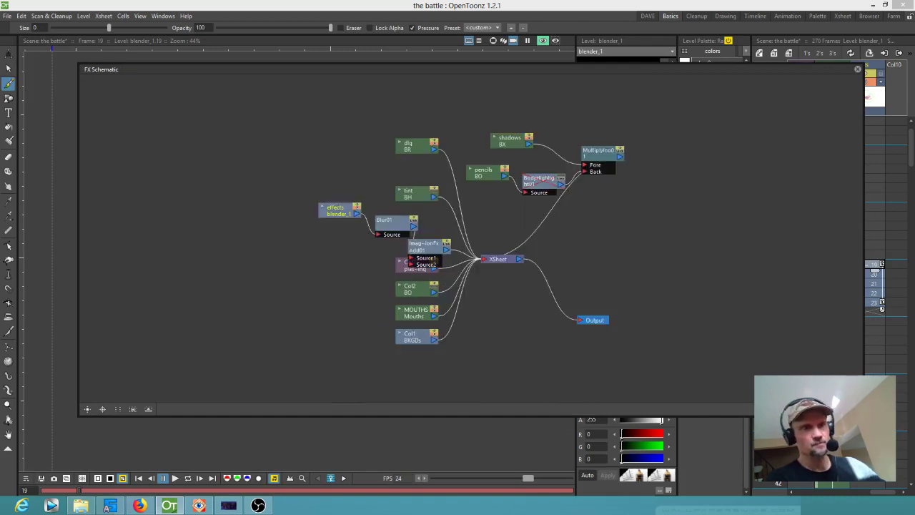
pyautogui.click(855, 410)
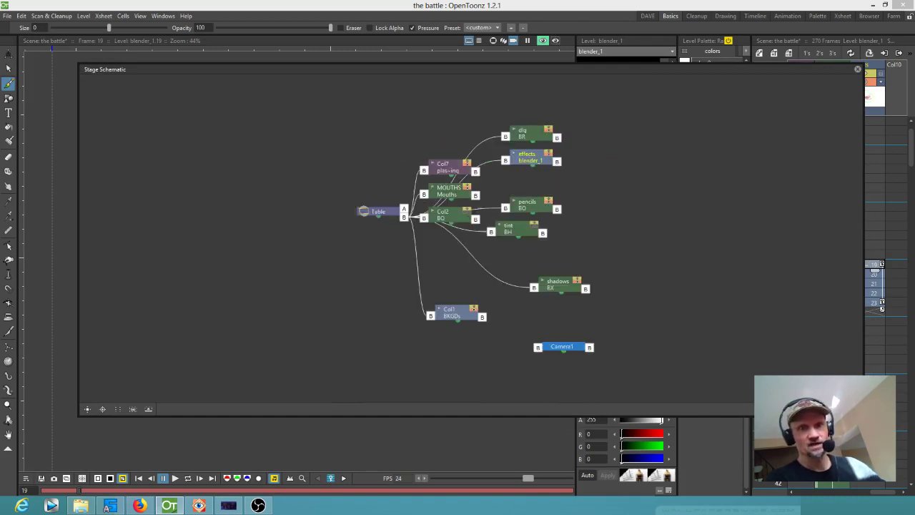
# - Spread out the Stage Schematic by moving the Table node away from the columns and repositioning the effects, Col7 and tint nodes
pyautogui.press('a')
pyautogui.moveTo(387, 216); pyautogui.dragTo(240, 197)
pyautogui.moveTo(541, 157); pyautogui.dragTo(606, 149)
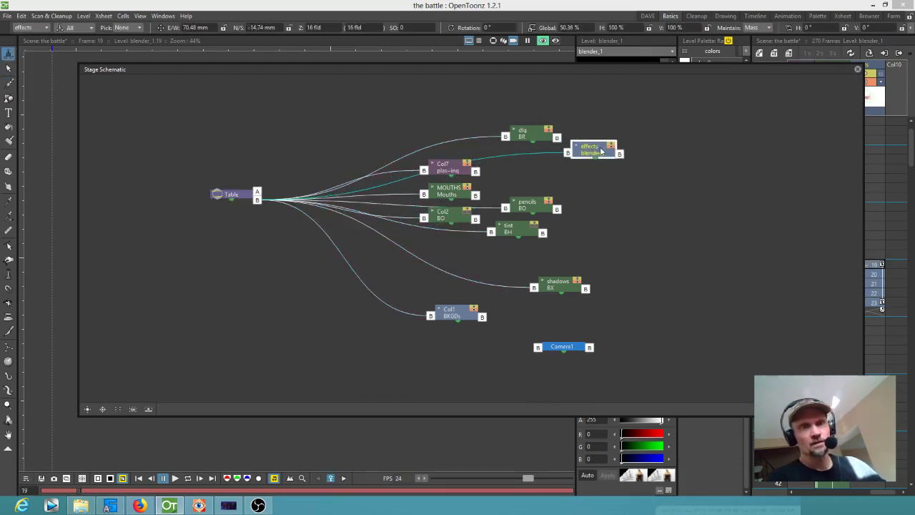
pyautogui.moveTo(452, 172); pyautogui.dragTo(600, 175)
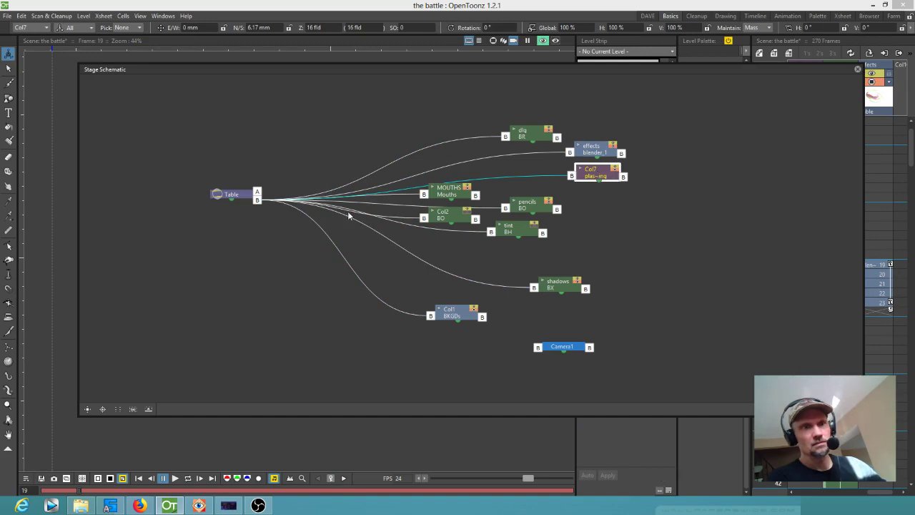
pyautogui.moveTo(515, 232); pyautogui.dragTo(519, 247)
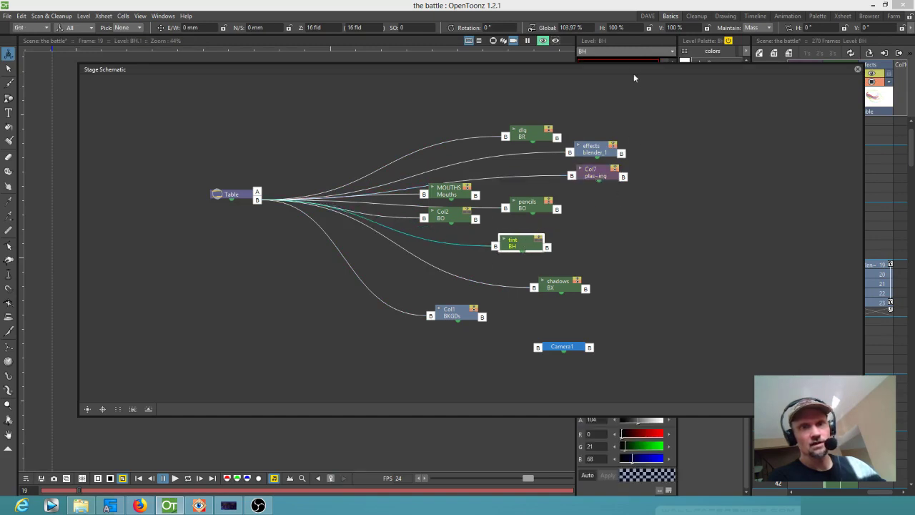
pyautogui.moveTo(630, 67); pyautogui.dragTo(598, 75)
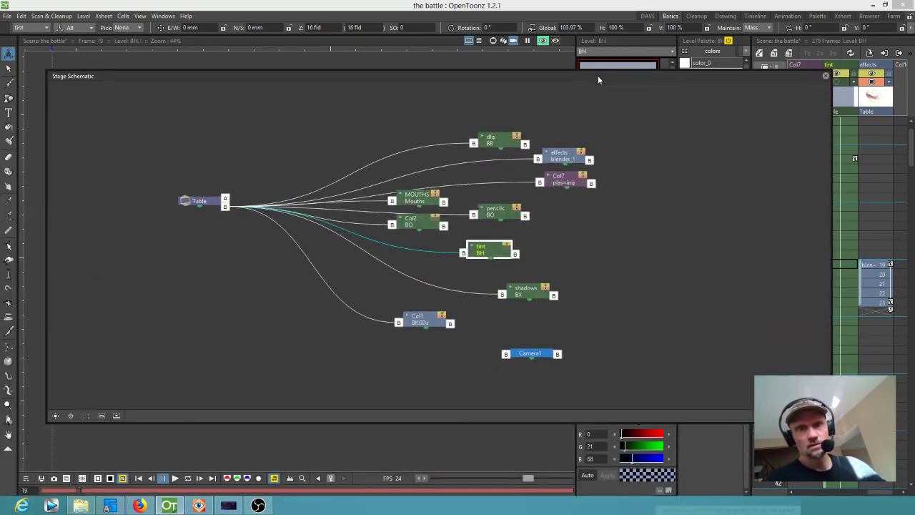
pyautogui.moveTo(564, 158); pyautogui.dragTo(597, 159)
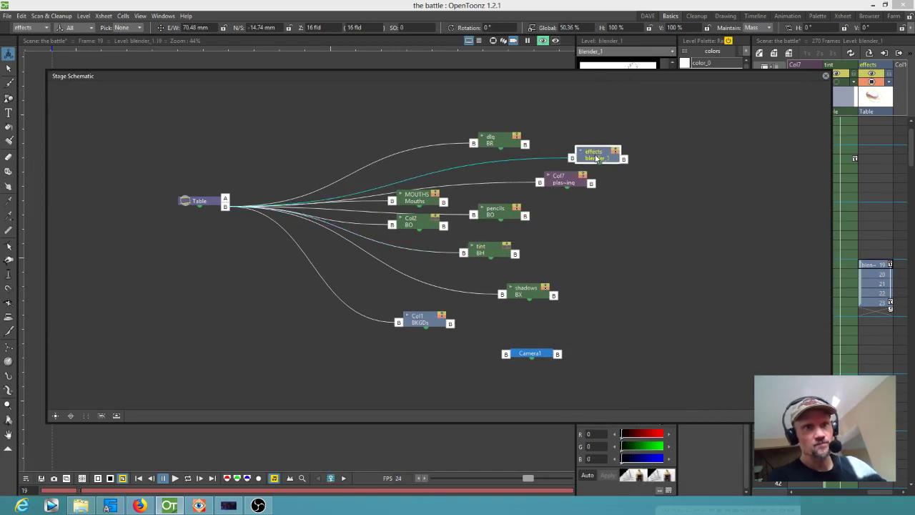
# - Switch to the FX Schematic and separate the effects, Blur01 and Add01 nodes so their connections are readable
pyautogui.click(823, 415)
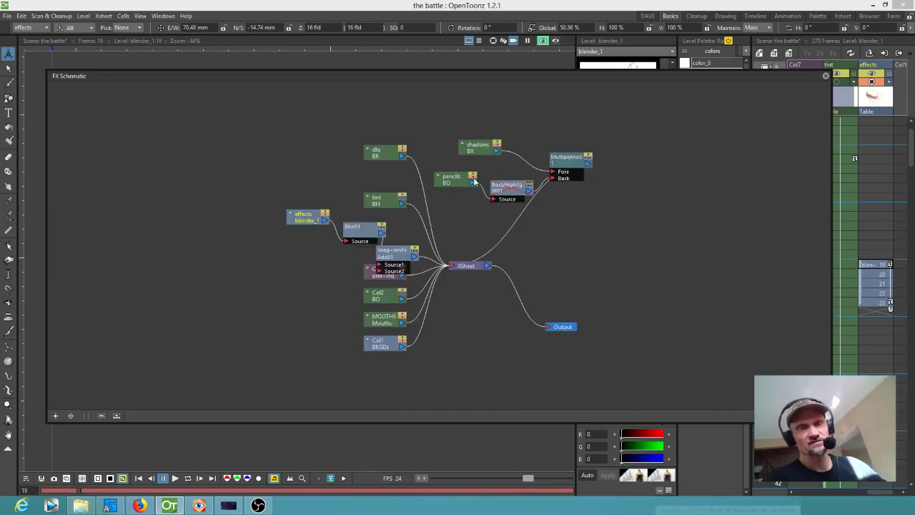
pyautogui.moveTo(304, 218); pyautogui.dragTo(287, 218)
pyautogui.moveTo(364, 236); pyautogui.dragTo(343, 229)
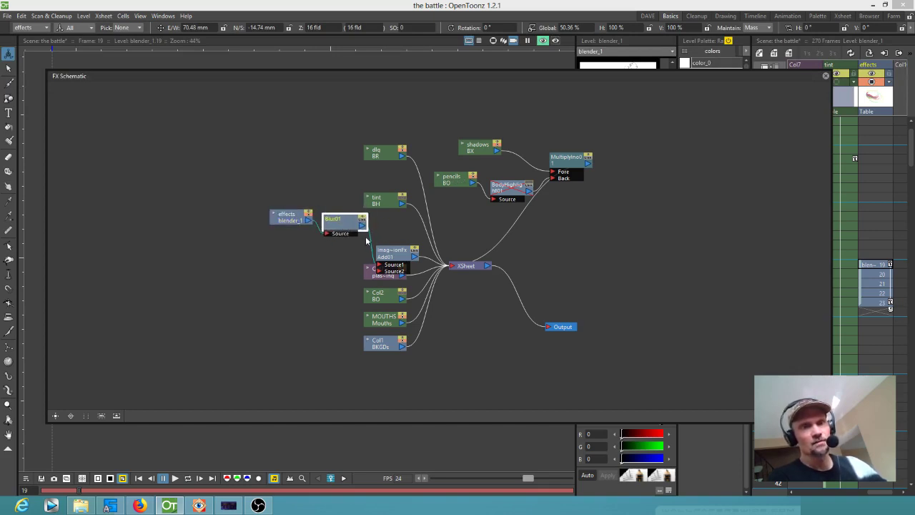
pyautogui.moveTo(398, 257); pyautogui.dragTo(399, 243)
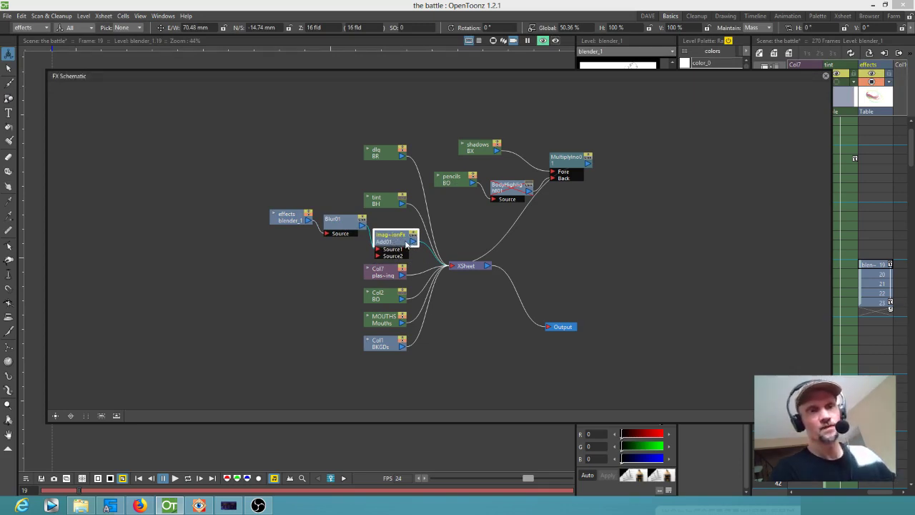
# - Examine the Layer_Blending effects that can be added after the Add01 node, without adding one
pyautogui.rightClick(406, 244)
pyautogui.moveTo(442, 257)
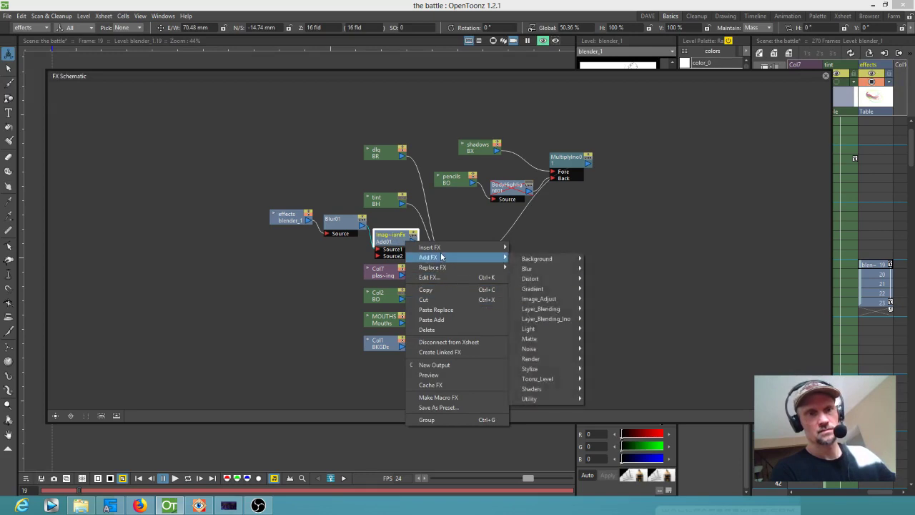
pyautogui.moveTo(554, 309)
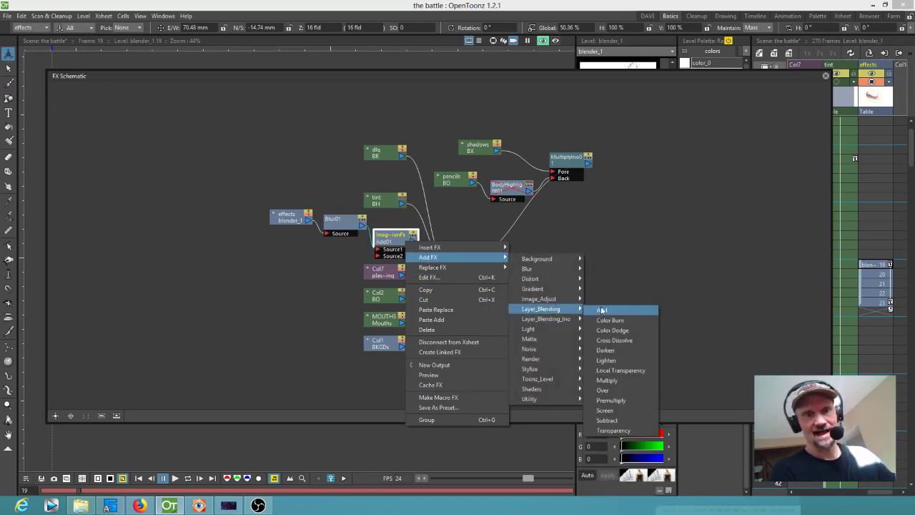
pyautogui.click(713, 266)
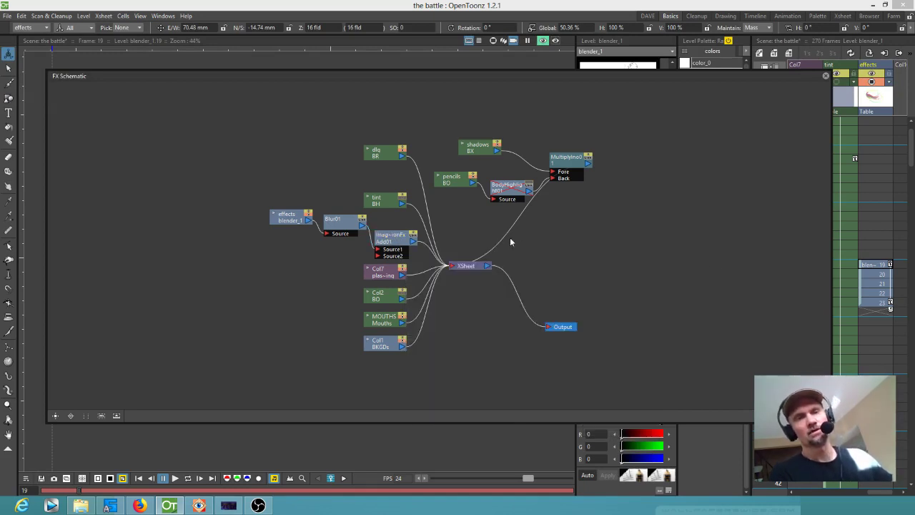
pyautogui.rightClick(394, 237)
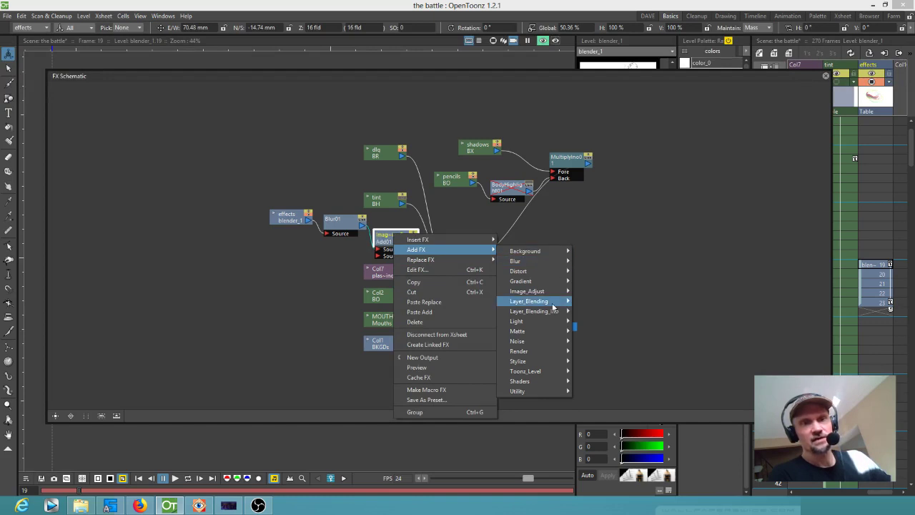
pyautogui.moveTo(553, 312)
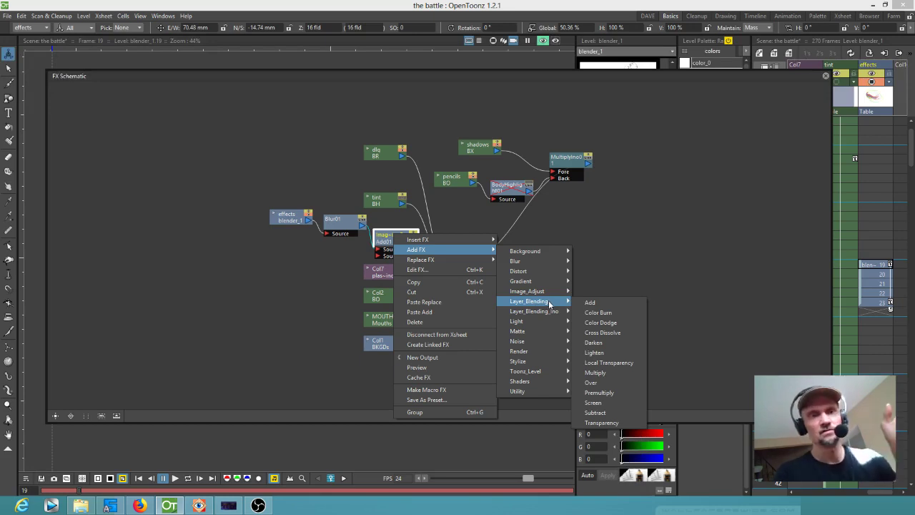
pyautogui.press('Escape')
pyautogui.press('Escape')
pyautogui.press('Escape')
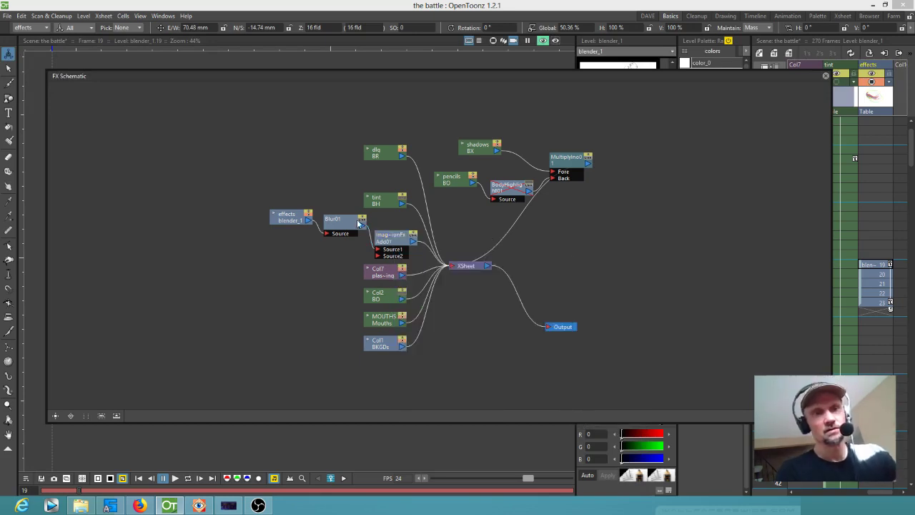
# - Move the effects and Blur01 nodes farther from the Add01 node, select Add01, and close the schematic windows
pyautogui.moveTo(273, 225); pyautogui.dragTo(240, 224)
pyautogui.moveTo(334, 220); pyautogui.dragTo(312, 221)
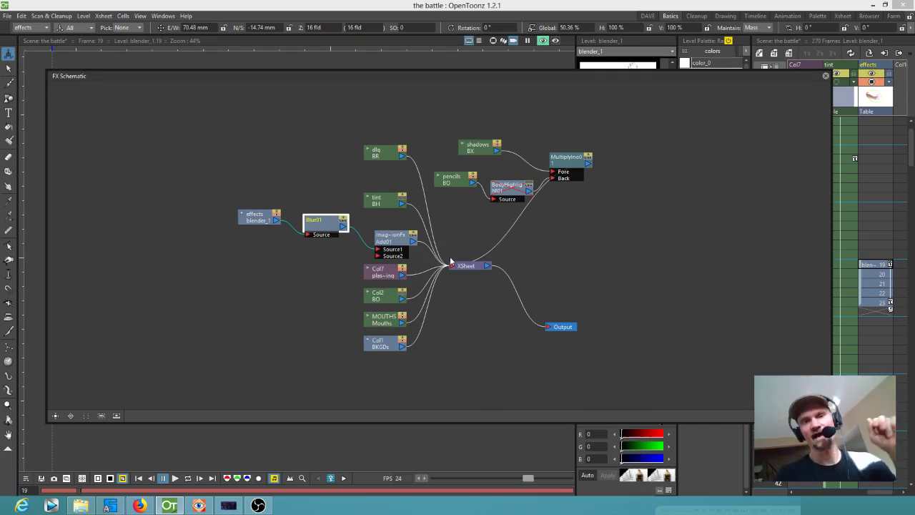
pyautogui.click(398, 246)
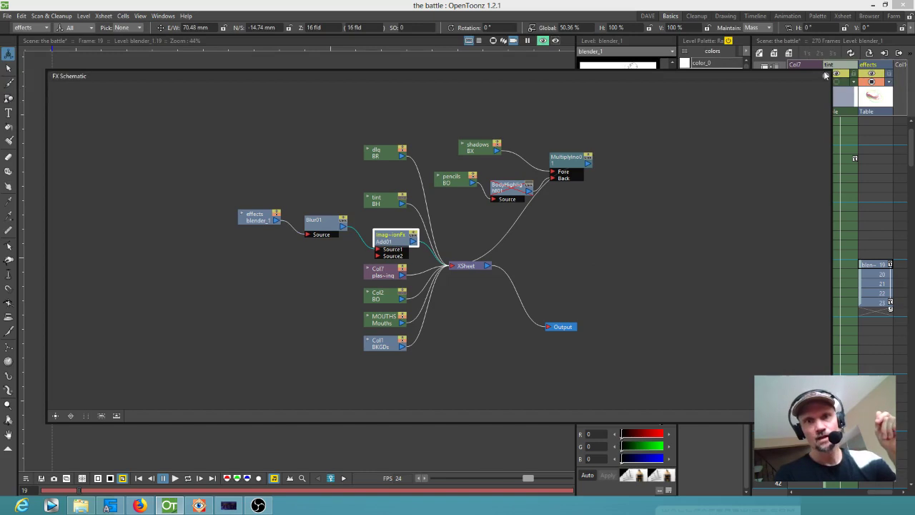
pyautogui.click(826, 76)
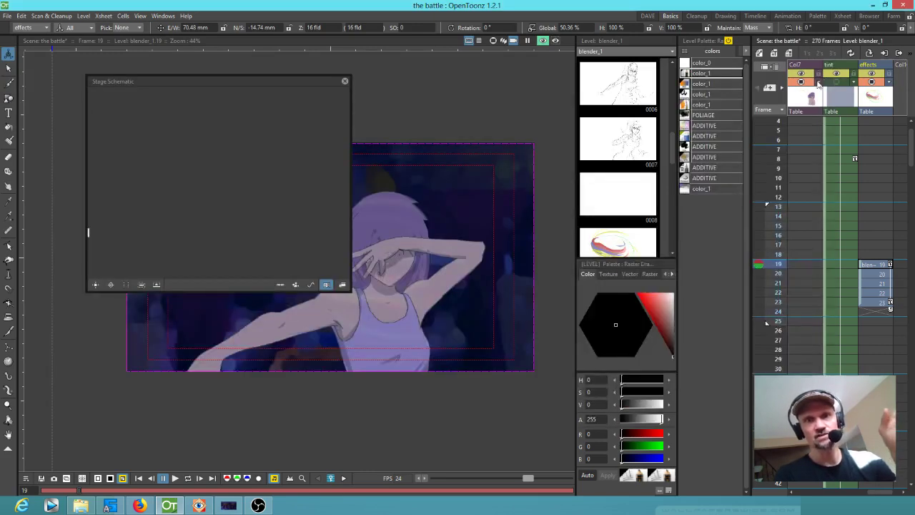
pyautogui.click(345, 83)
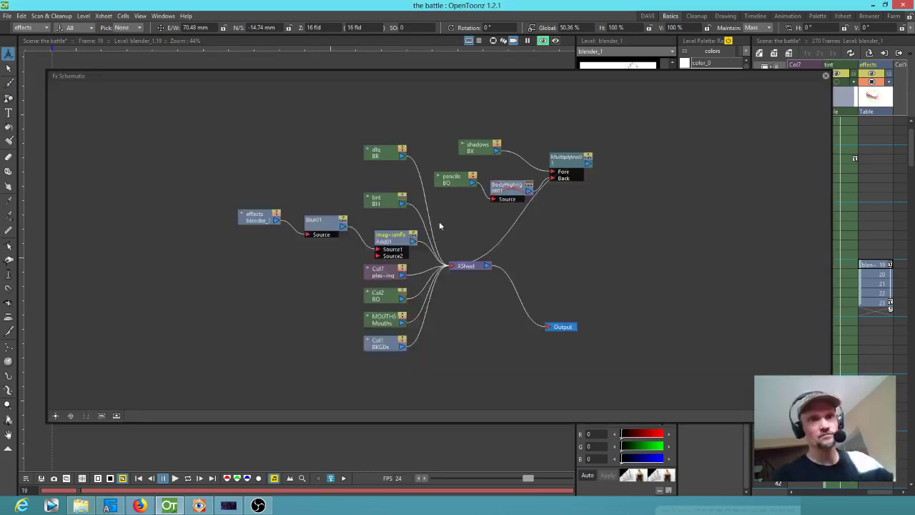
# - Open the settings of the Add01 node and close the FX Schematic
pyautogui.click(401, 242)
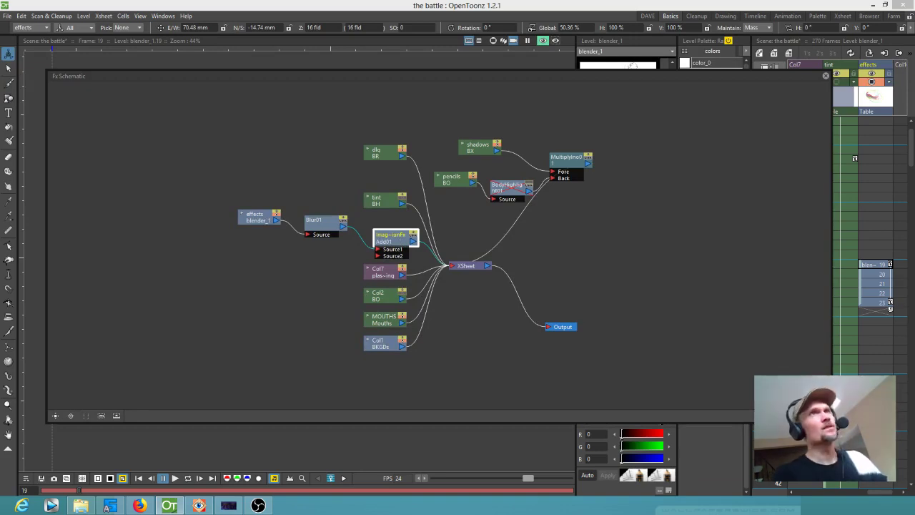
pyautogui.moveTo(653, 108); pyautogui.dragTo(658, 223)
pyautogui.click(826, 76)
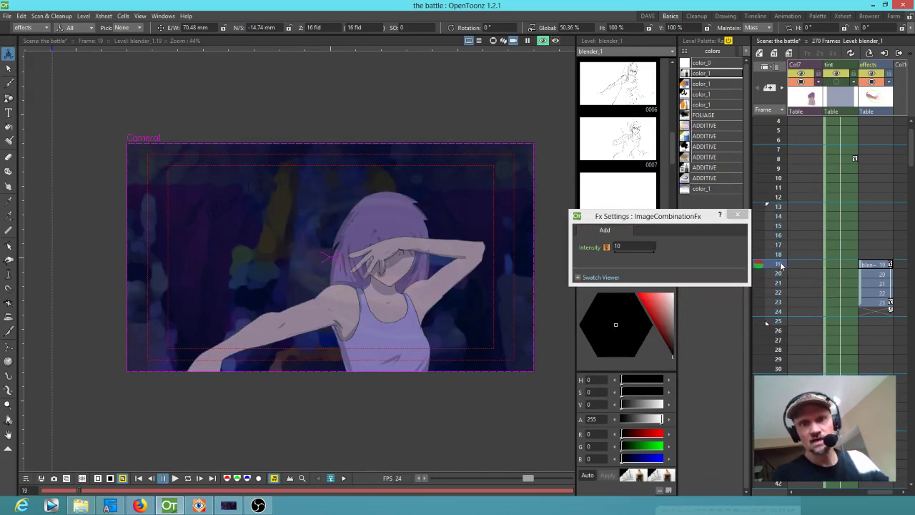
# - Compare the Add effect's intensity on each drawing of the effects column from frame 19 to frame 23
pyautogui.click(873, 265)
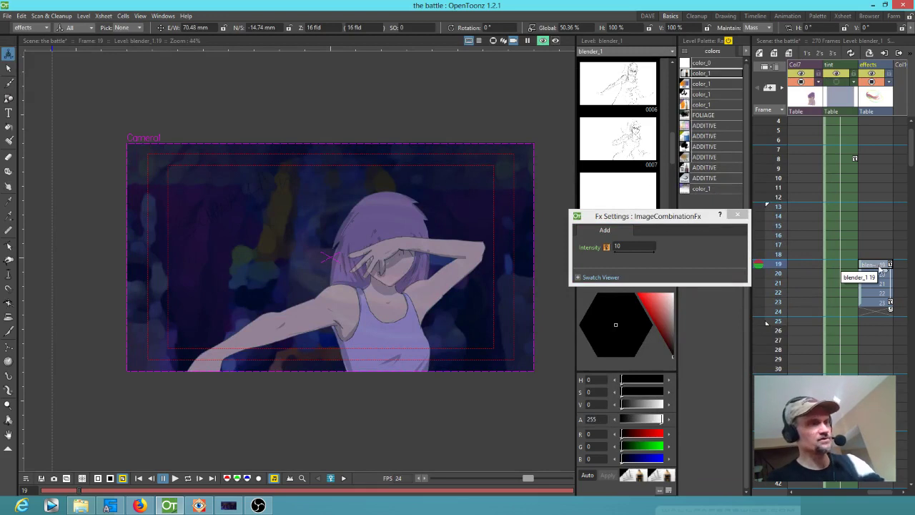
pyautogui.click(880, 275)
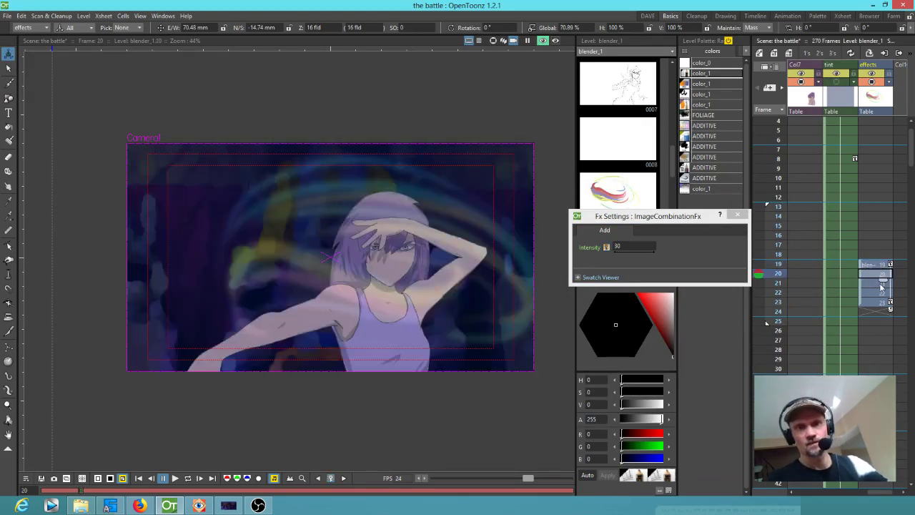
pyautogui.click(881, 286)
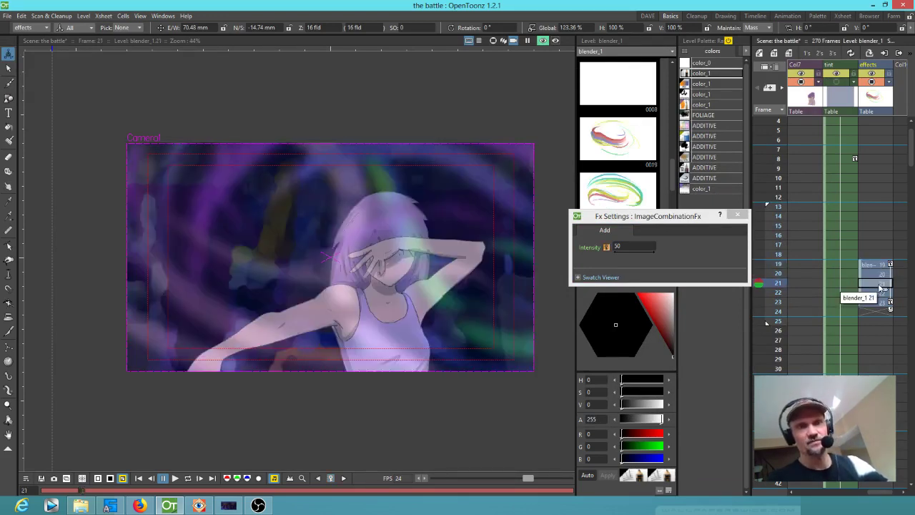
pyautogui.click(880, 293)
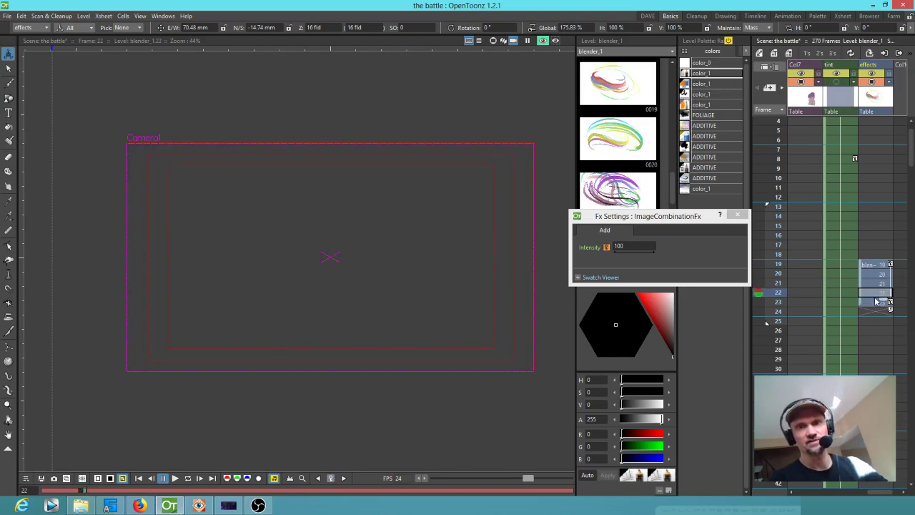
pyautogui.click(874, 303)
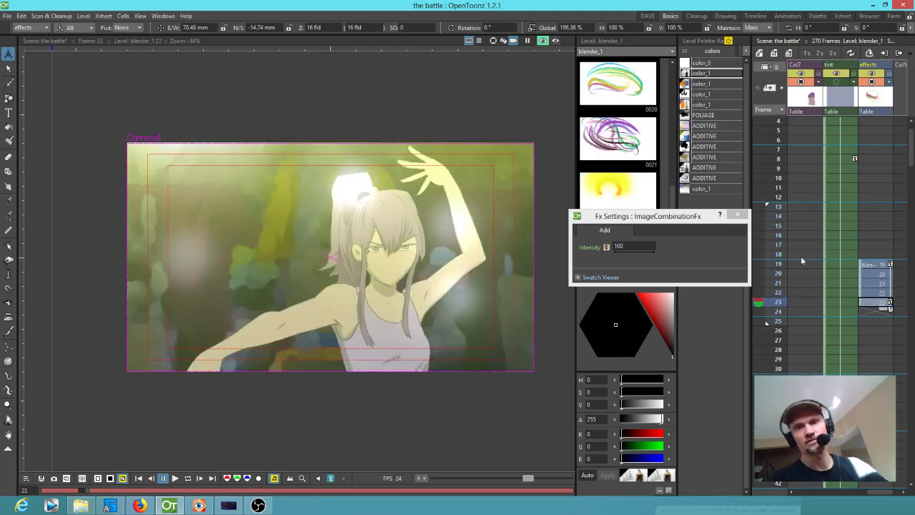
pyautogui.moveTo(778, 236)
pyautogui.mouseDown()
pyautogui.moveTo(776, 302)
pyautogui.moveTo(778, 290)
pyautogui.mouseUp()
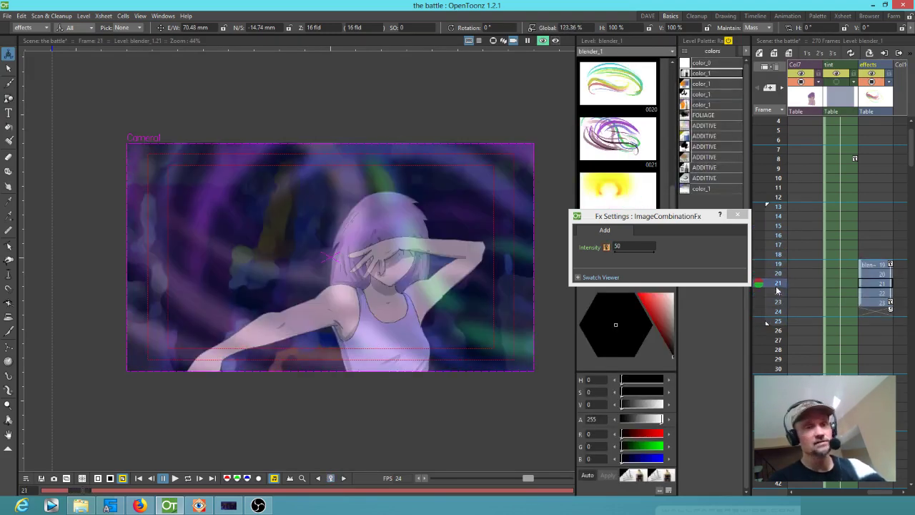
# - Play the effects shot in a loop, close the Add effect settings, and lower the playback rate to 6 FPS
pyautogui.press('l')
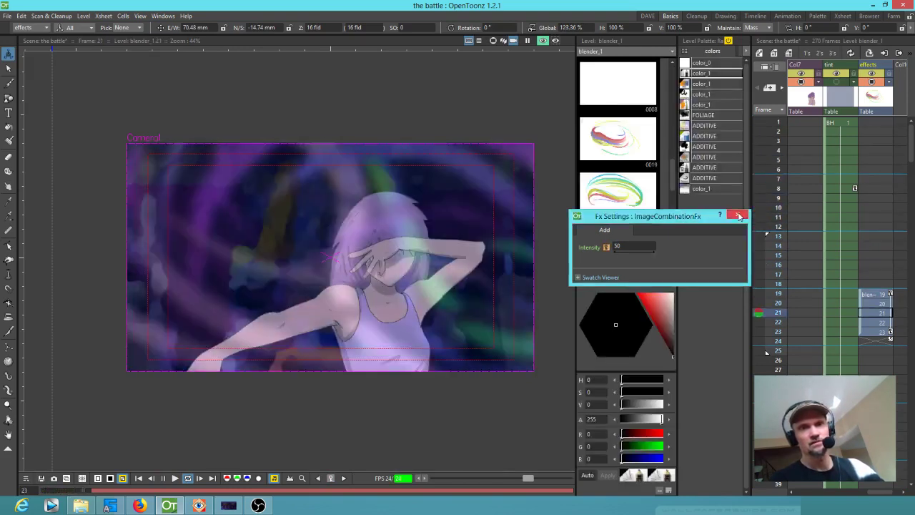
pyautogui.click(739, 217)
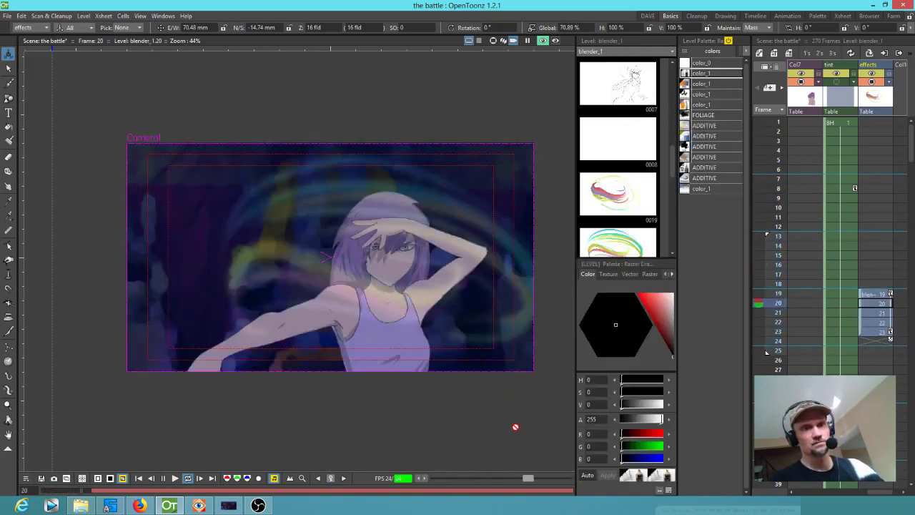
pyautogui.click(422, 478)
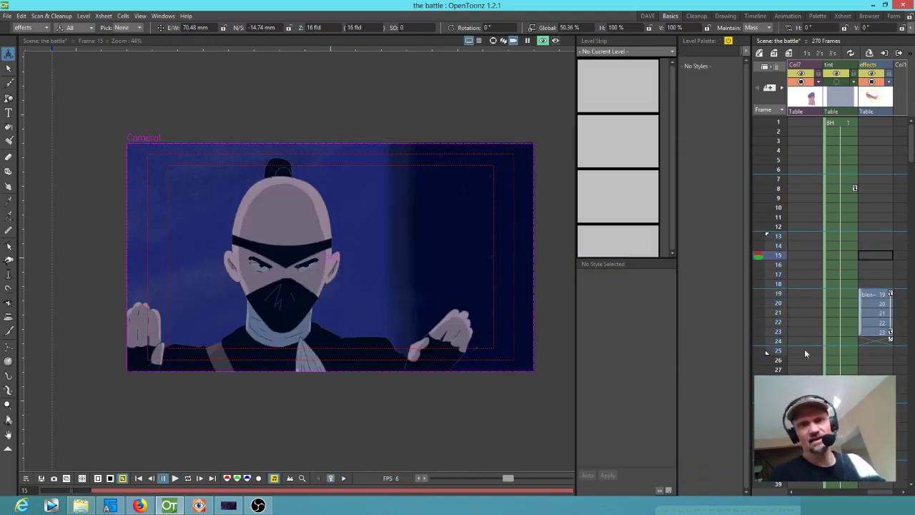
# - Turn off the preview and scrub the scene from frame 15 to frame 52 with the first columns in view
pyautogui.click(544, 41)
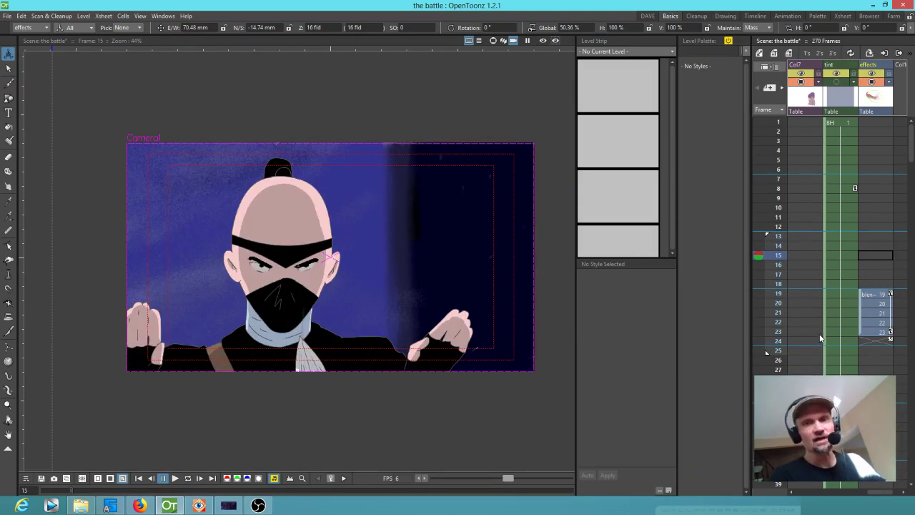
pyautogui.hscroll(-10, 844, 325)
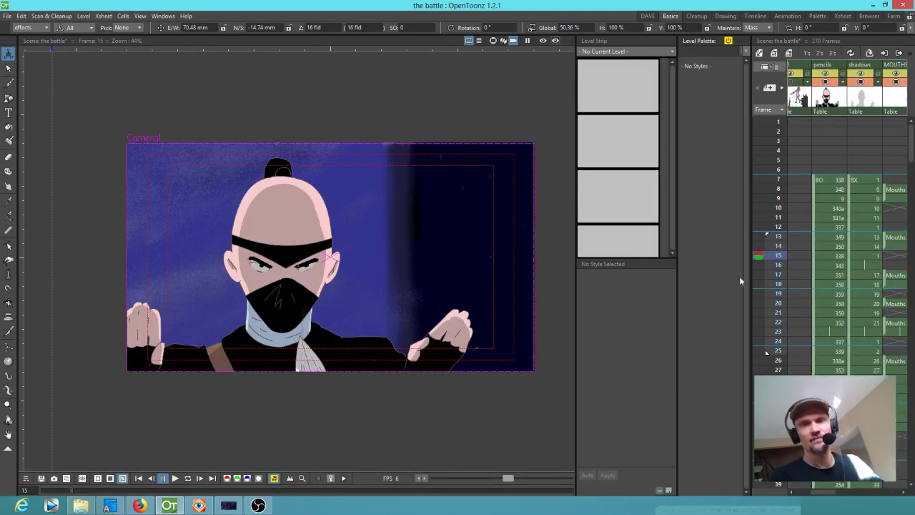
pyautogui.moveTo(777, 266); pyautogui.dragTo(783, 379)
pyautogui.hscroll(-3, 767, 352)
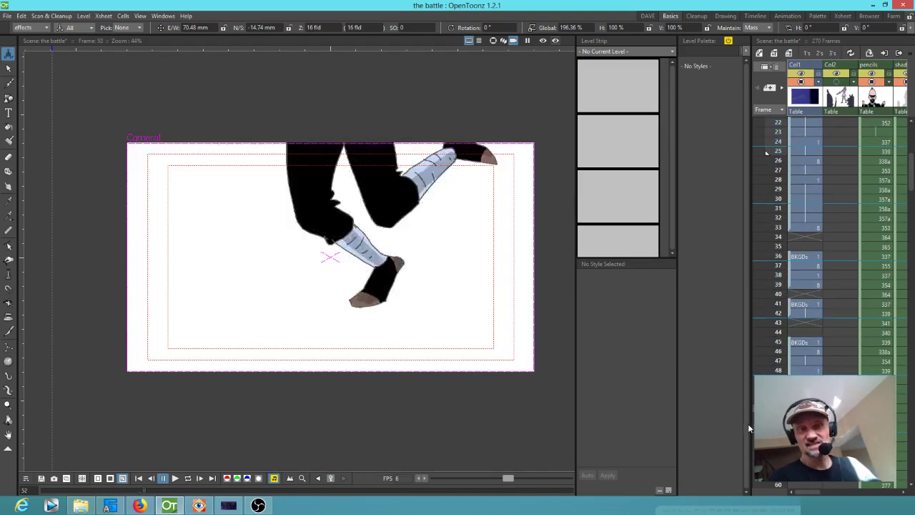
# - Inspect the purple-haired character up close at frame 46, scrub on to frame 68, and return to frame 25
pyautogui.click(755, 351)
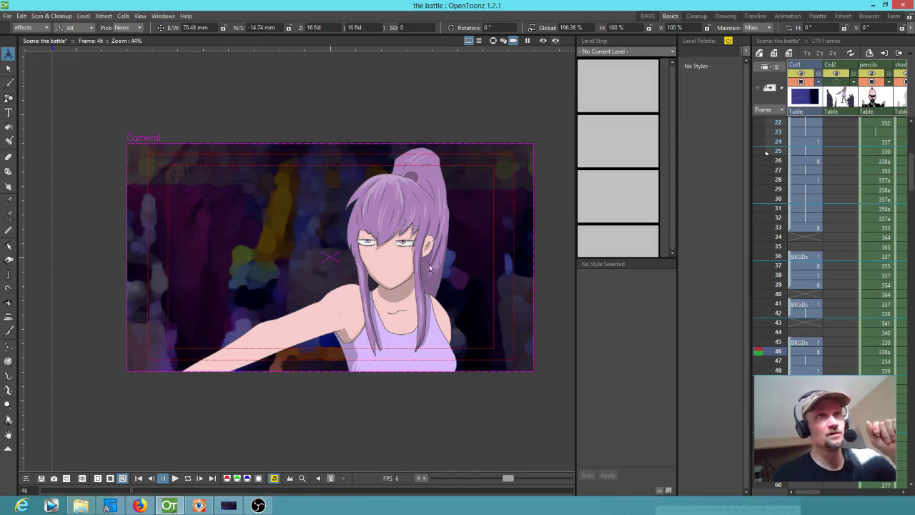
pyautogui.scroll(3, 412, 262)
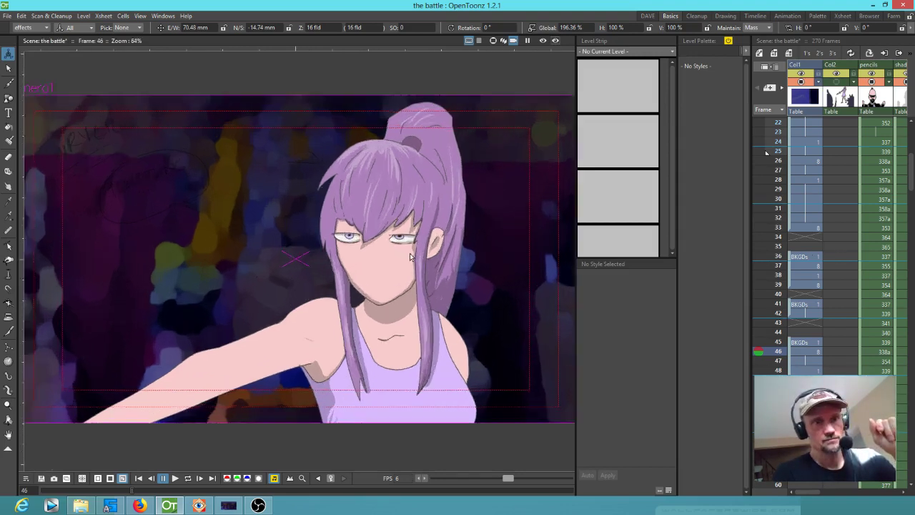
pyautogui.scroll(-4, 412, 252)
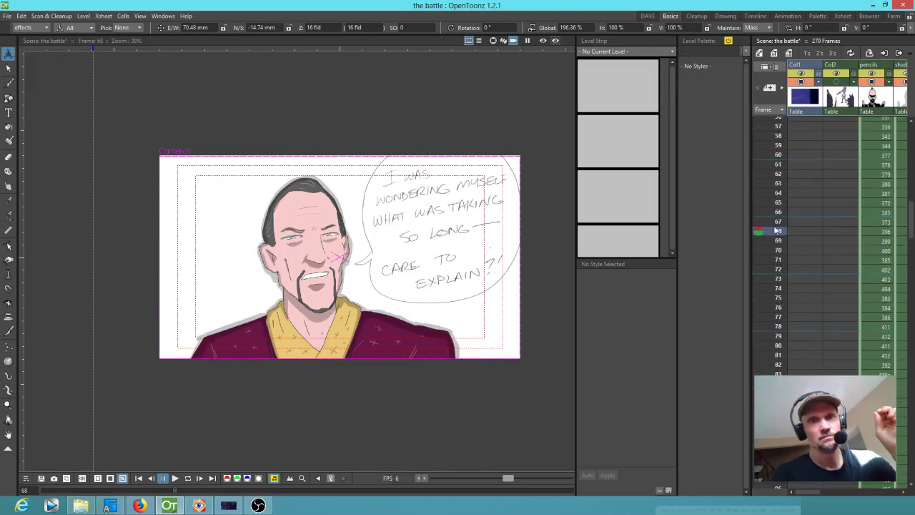
pyautogui.scroll(-5, 783, 307)
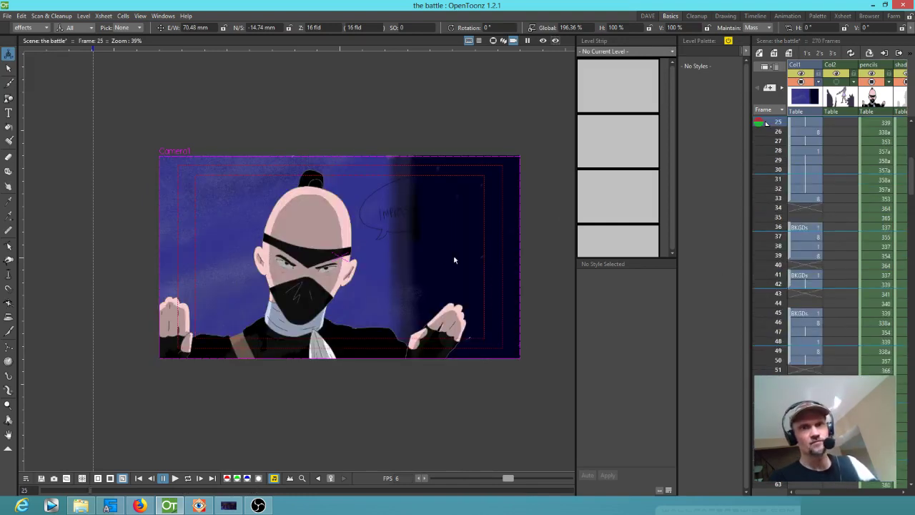
# - Select the pencils column at frame 25 and set auto playback markers around its drawings starting at frame 7
pyautogui.click(884, 123)
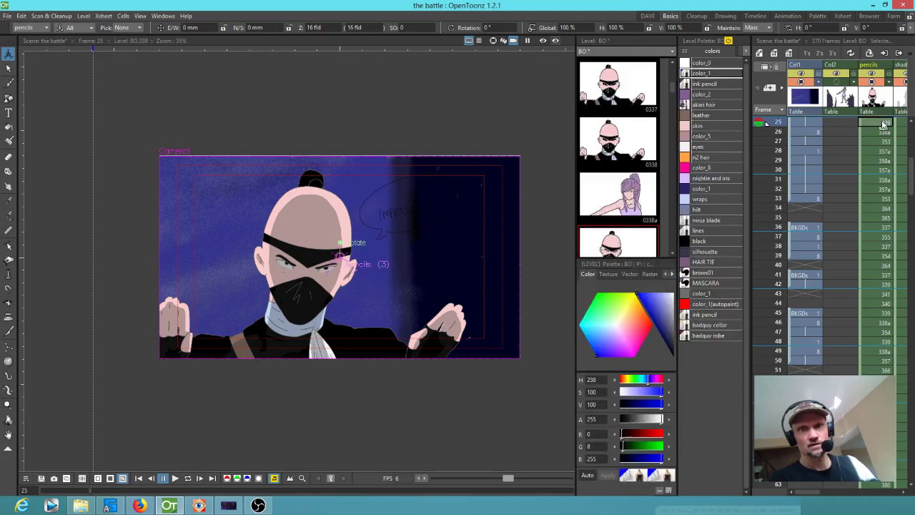
pyautogui.scroll(5, 855, 153)
pyautogui.click(885, 218)
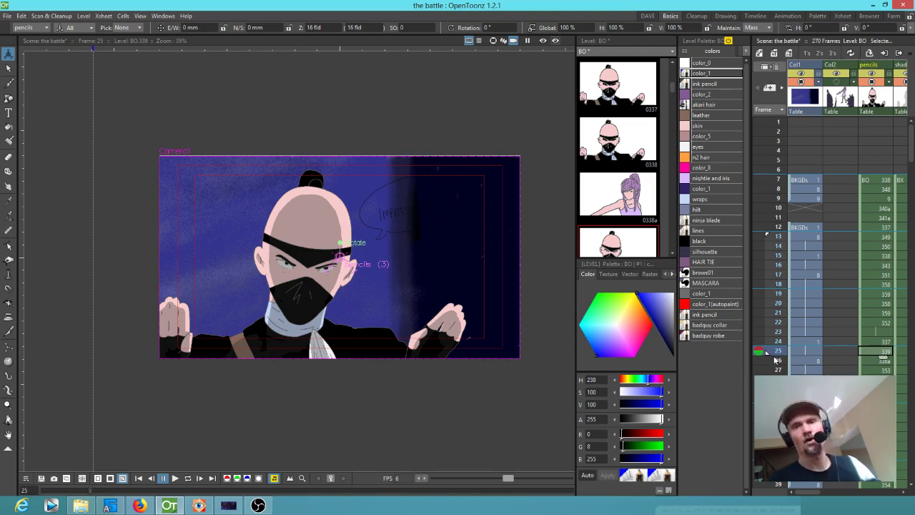
pyautogui.click(861, 270)
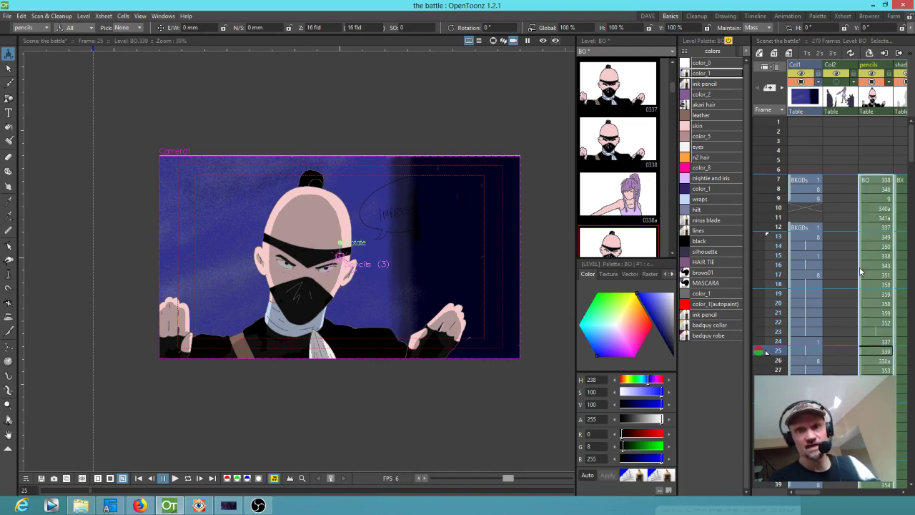
pyautogui.rightClick(775, 192)
pyautogui.click(792, 221)
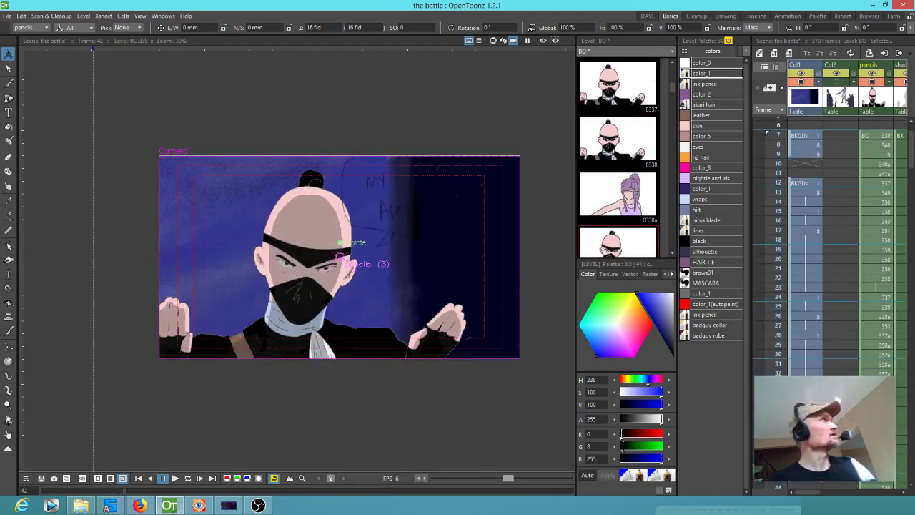
# - Select the tint column at frame 52, activate the Brush tool, toggle the preview, and hide the tint column in the viewer
pyautogui.click(903, 144)
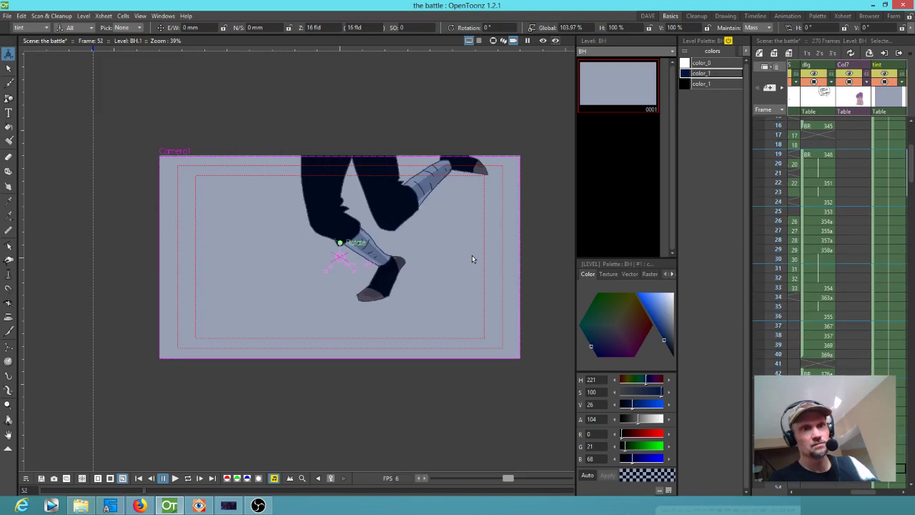
pyautogui.press('b')
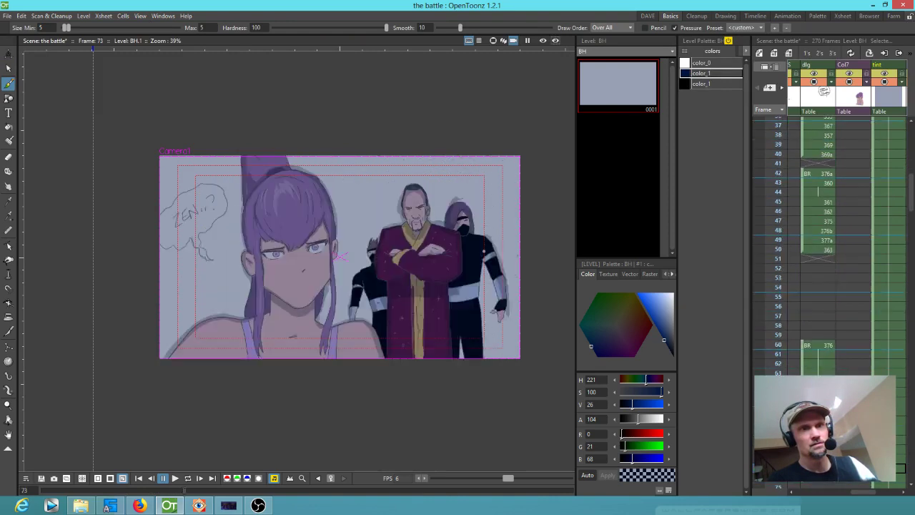
pyautogui.click(542, 41)
pyautogui.click(542, 42)
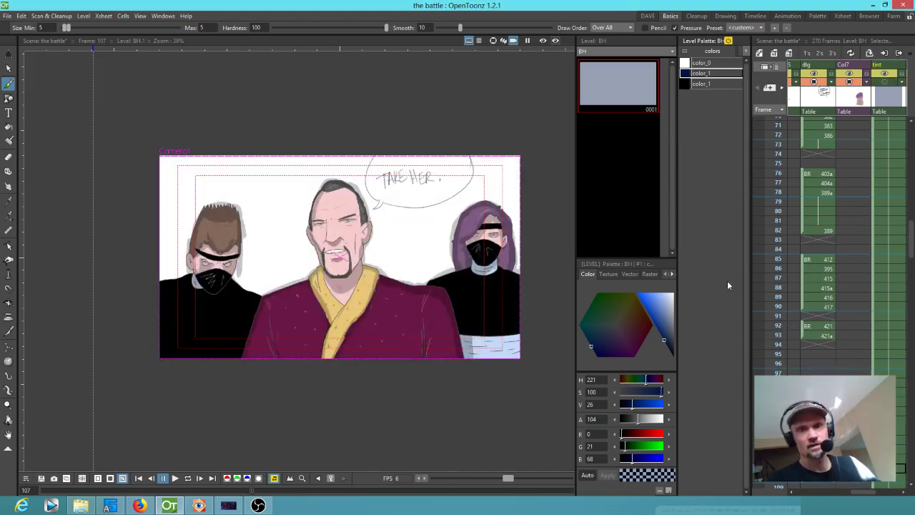
# - Review the coloured animation from frame 109 to frame 182, examining the purple-haired character up close
pyautogui.hscroll(-2, 810, 284)
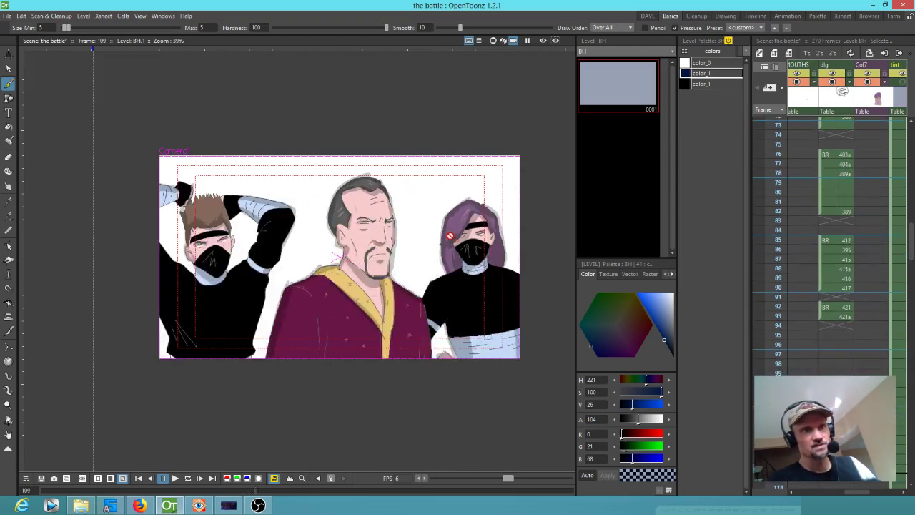
pyautogui.scroll(2, 450, 235)
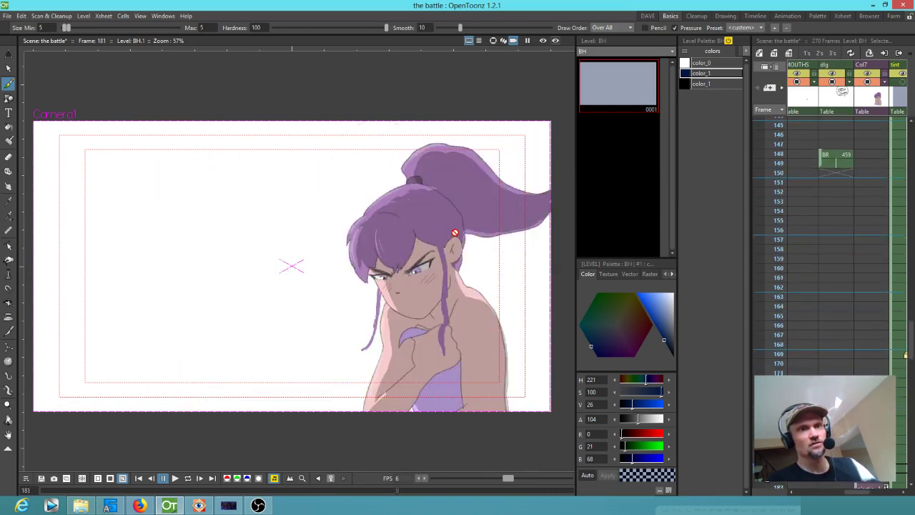
pyautogui.scroll(-5, 841, 203)
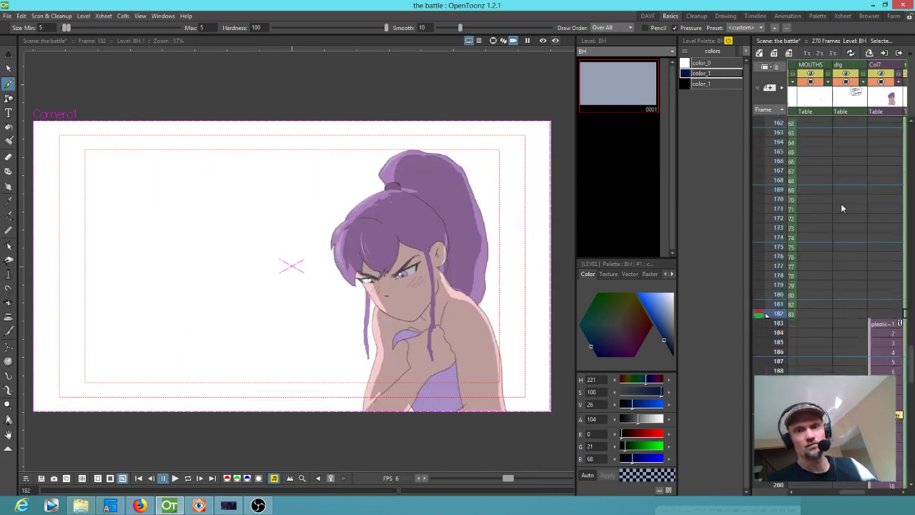
# - Select the plastic rigging sub-scene in Col7 at frame 184 and set auto markers around its frames
pyautogui.click(879, 316)
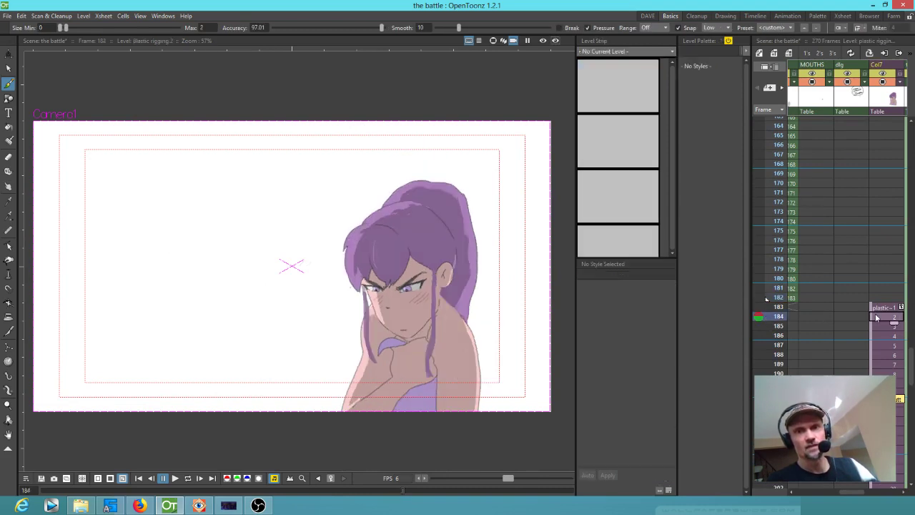
pyautogui.rightClick(774, 322)
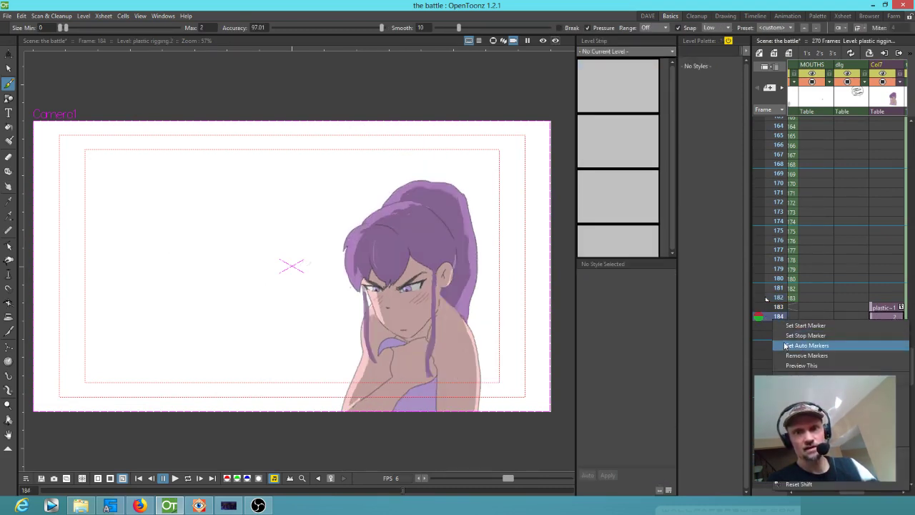
pyautogui.click(794, 345)
# - Play the marked plastic rigging range at 6 FPS, set the frame rate to 24, and play it again
pyautogui.press('p')
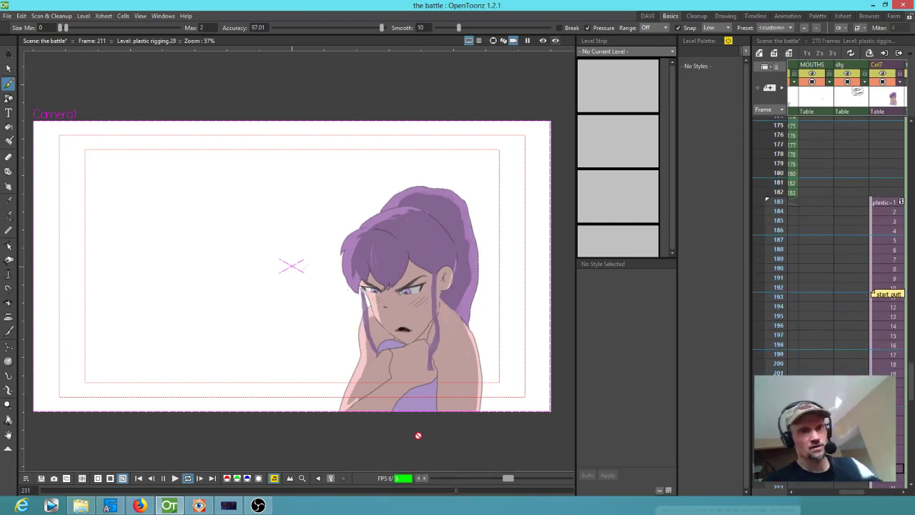
pyautogui.press('p')
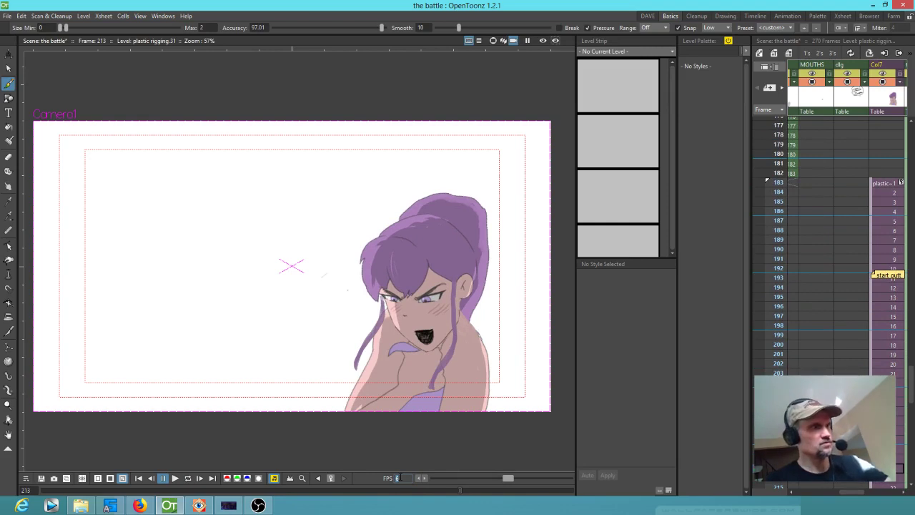
pyautogui.press('p')
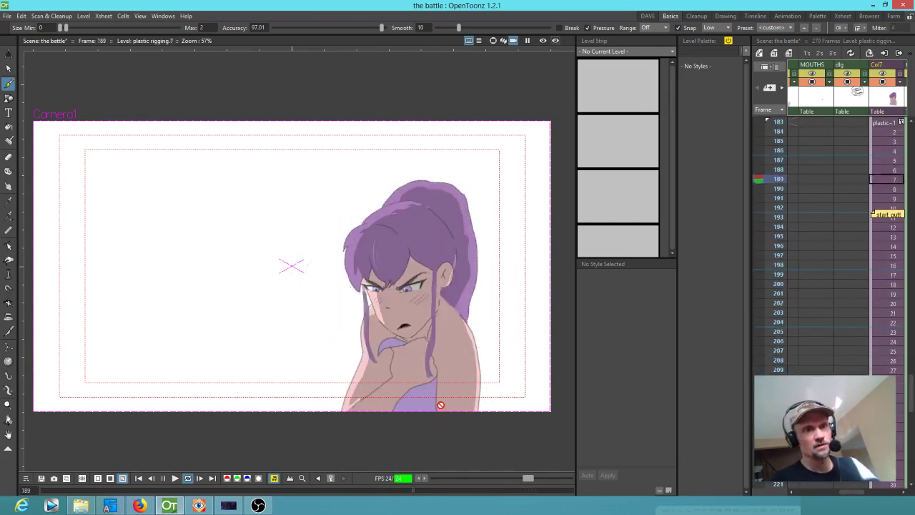
pyautogui.press('p')
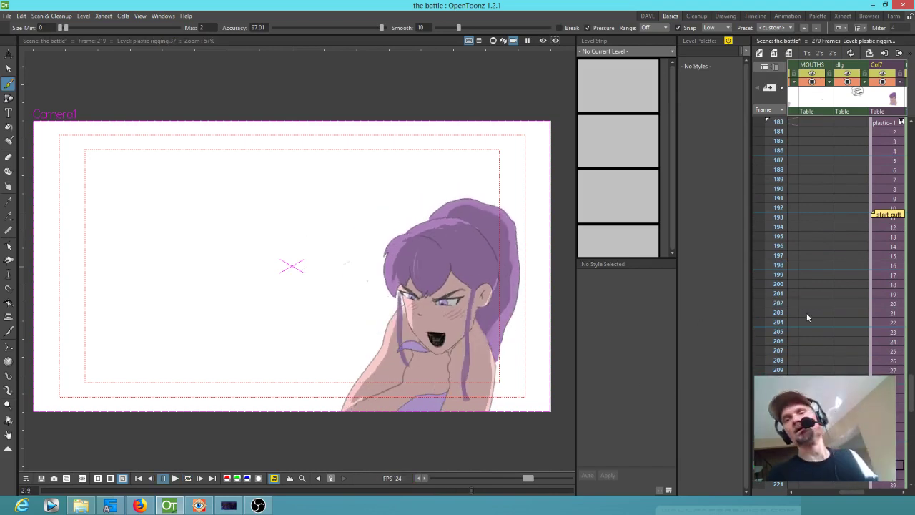
# - Scrub through the plastic rigging frames from 183 to 218 to examine the character's head and mouth movement
pyautogui.scroll(3, 833, 232)
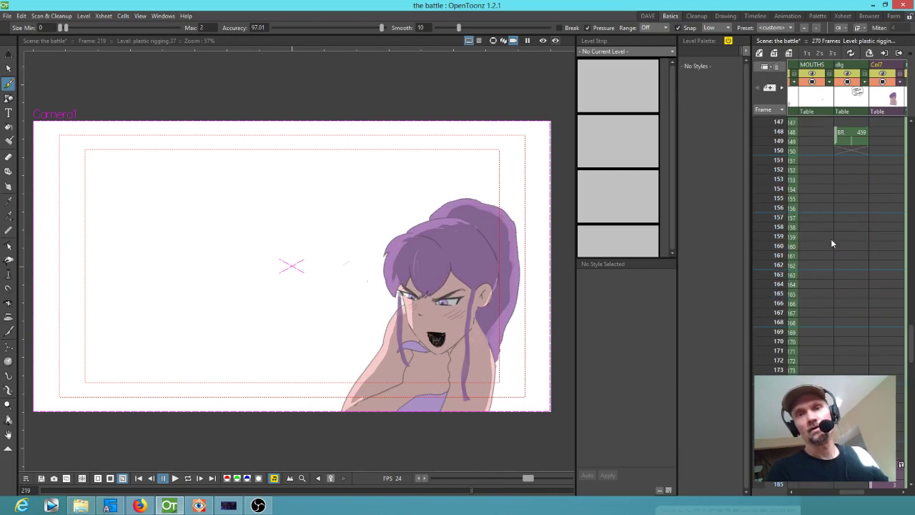
pyautogui.moveTo(780, 322); pyautogui.dragTo(779, 398)
pyautogui.moveTo(768, 351)
pyautogui.mouseDown()
pyautogui.moveTo(778, 324)
pyautogui.moveTo(778, 368)
pyautogui.moveTo(778, 342)
pyautogui.moveTo(780, 352)
pyautogui.mouseUp()
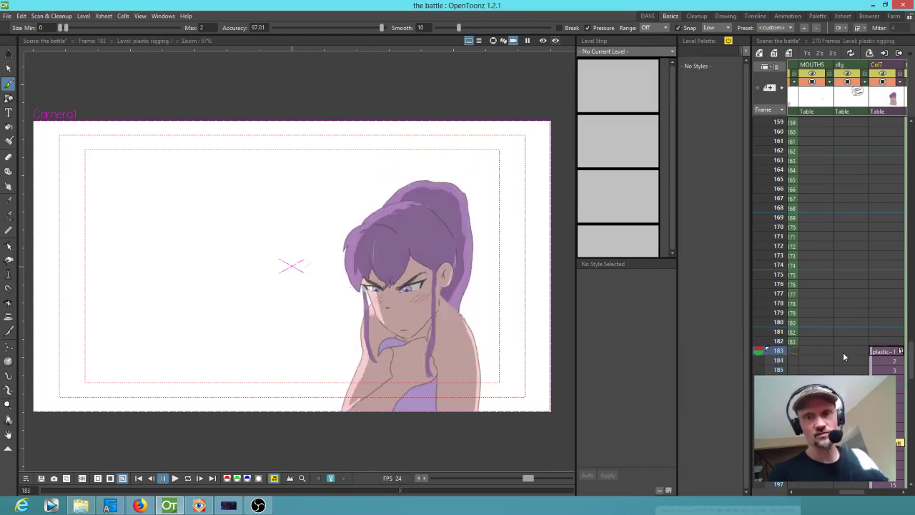
pyautogui.scroll(-5, 840, 356)
pyautogui.moveTo(780, 201)
pyautogui.mouseDown()
pyautogui.moveTo(779, 272)
pyautogui.moveTo(774, 217)
pyautogui.mouseUp()
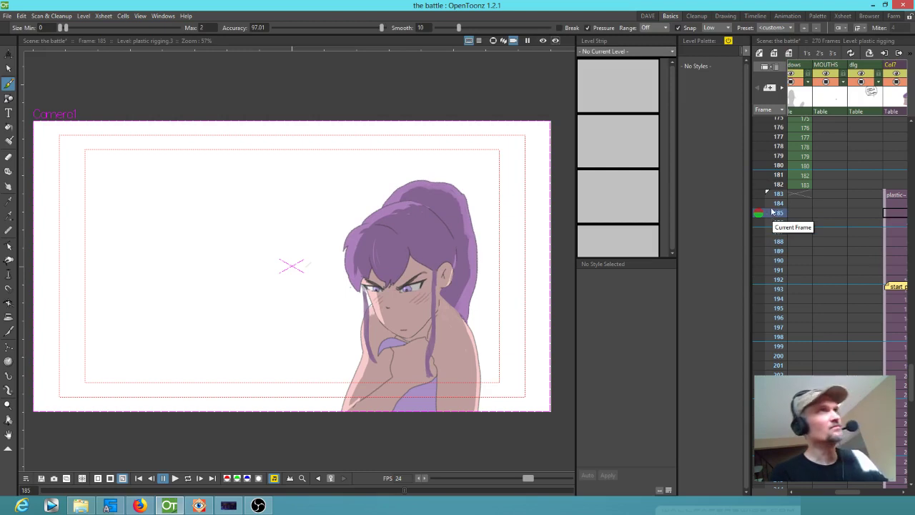
pyautogui.moveTo(778, 194)
pyautogui.mouseDown()
pyautogui.moveTo(762, 372)
pyautogui.moveTo(742, 367)
pyautogui.moveTo(761, 358)
pyautogui.moveTo(768, 201)
pyautogui.mouseUp()
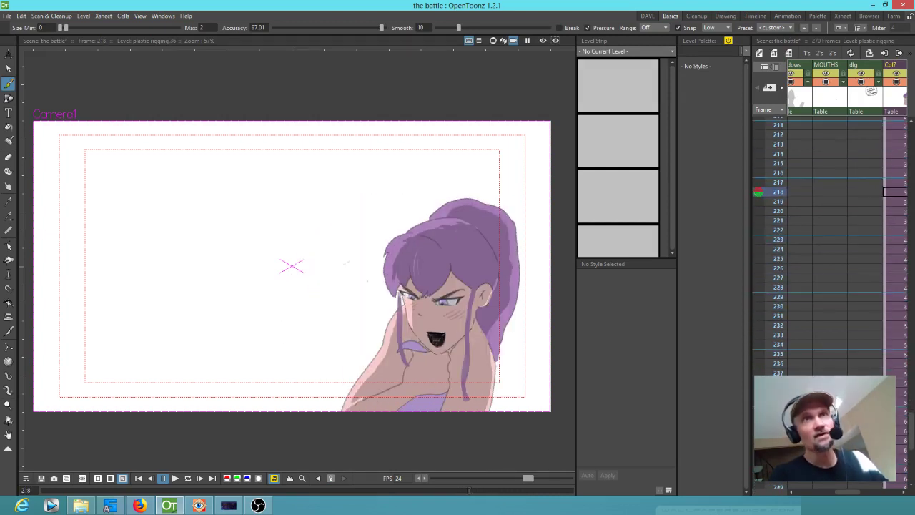